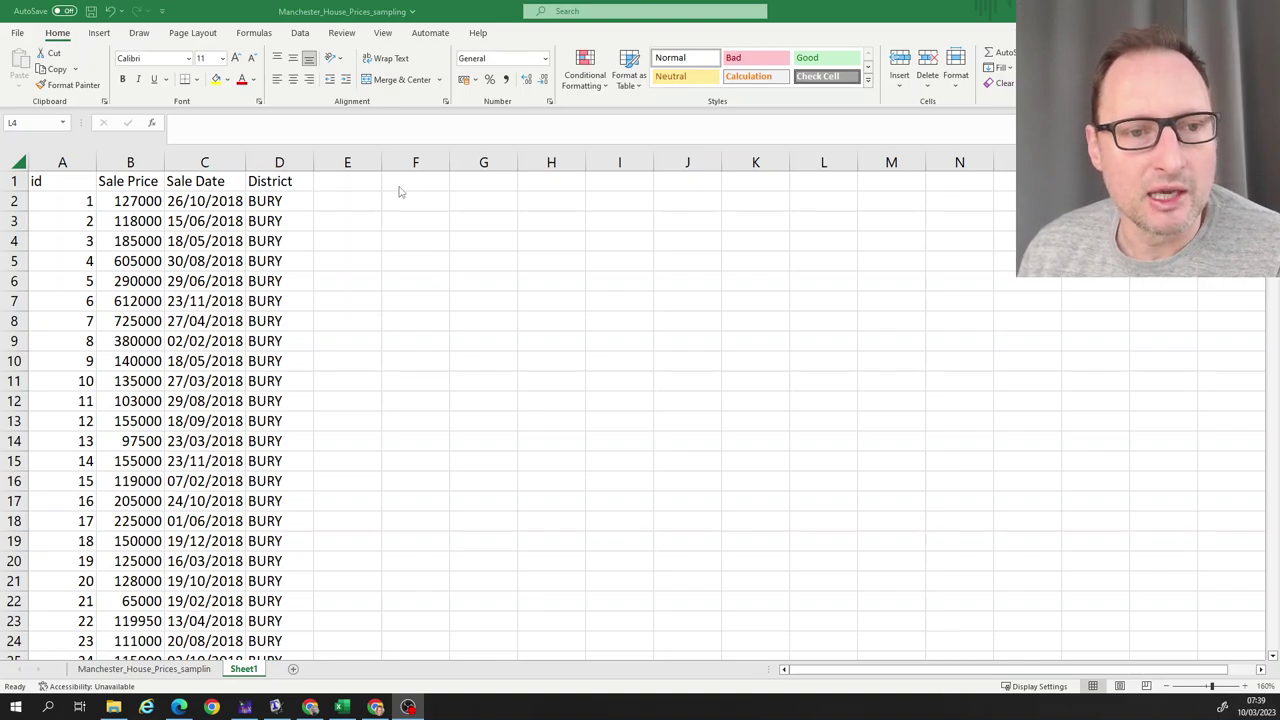
Look over the house-sale rows, then give cell E1 the header 'rand'
{"action": "key", "text": "alt+Tab"}
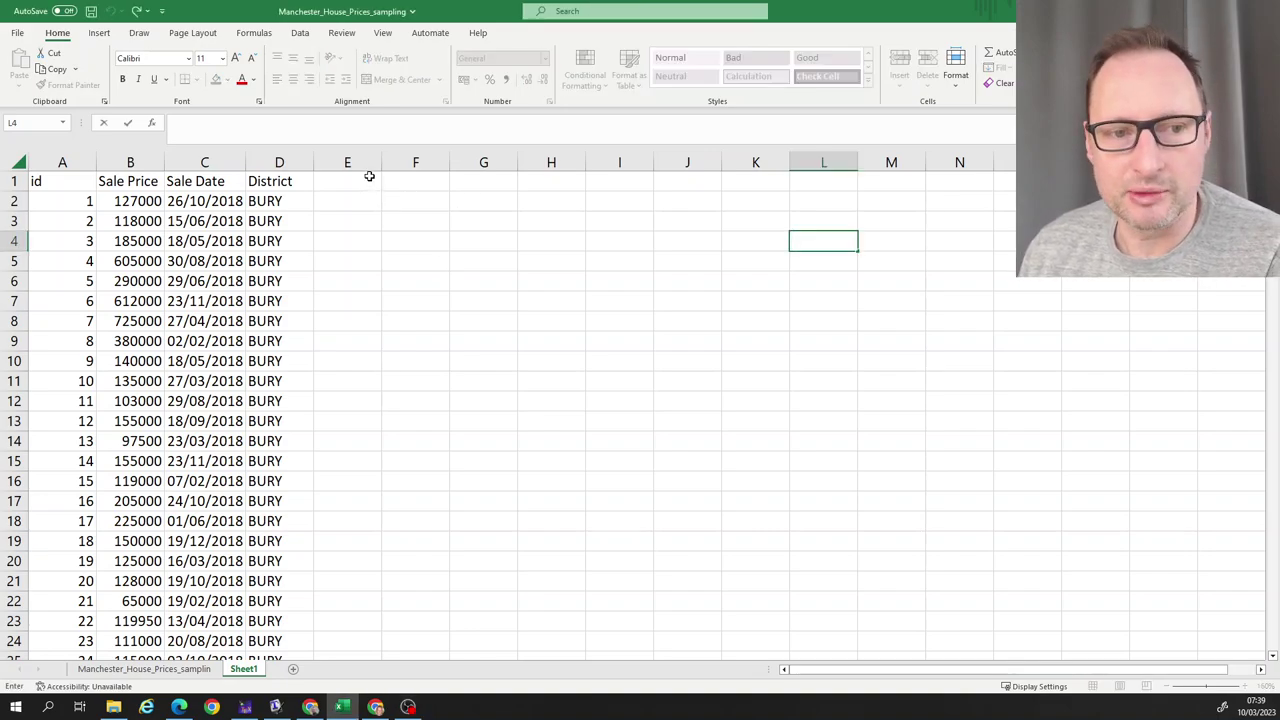
{"action": "left_click", "coordinate": [363, 183]}
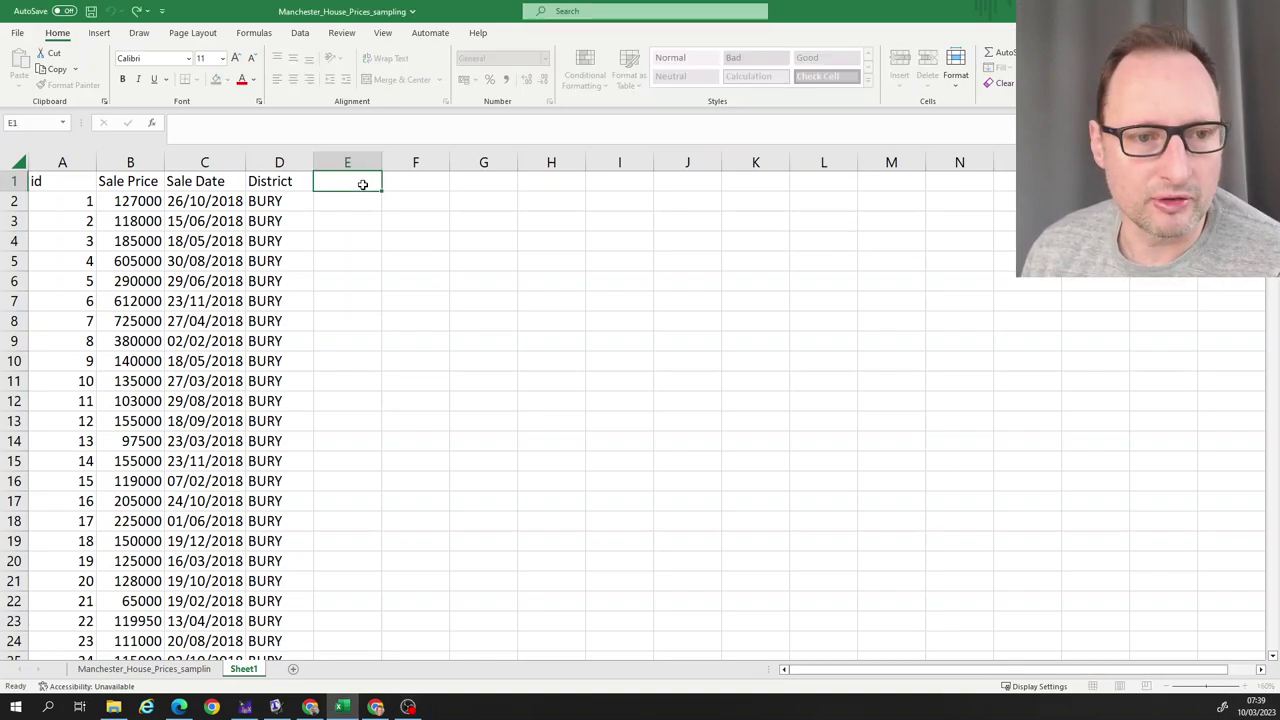
{"action": "left_click", "coordinate": [125, 429]}
{"action": "left_click", "coordinate": [16, 421]}
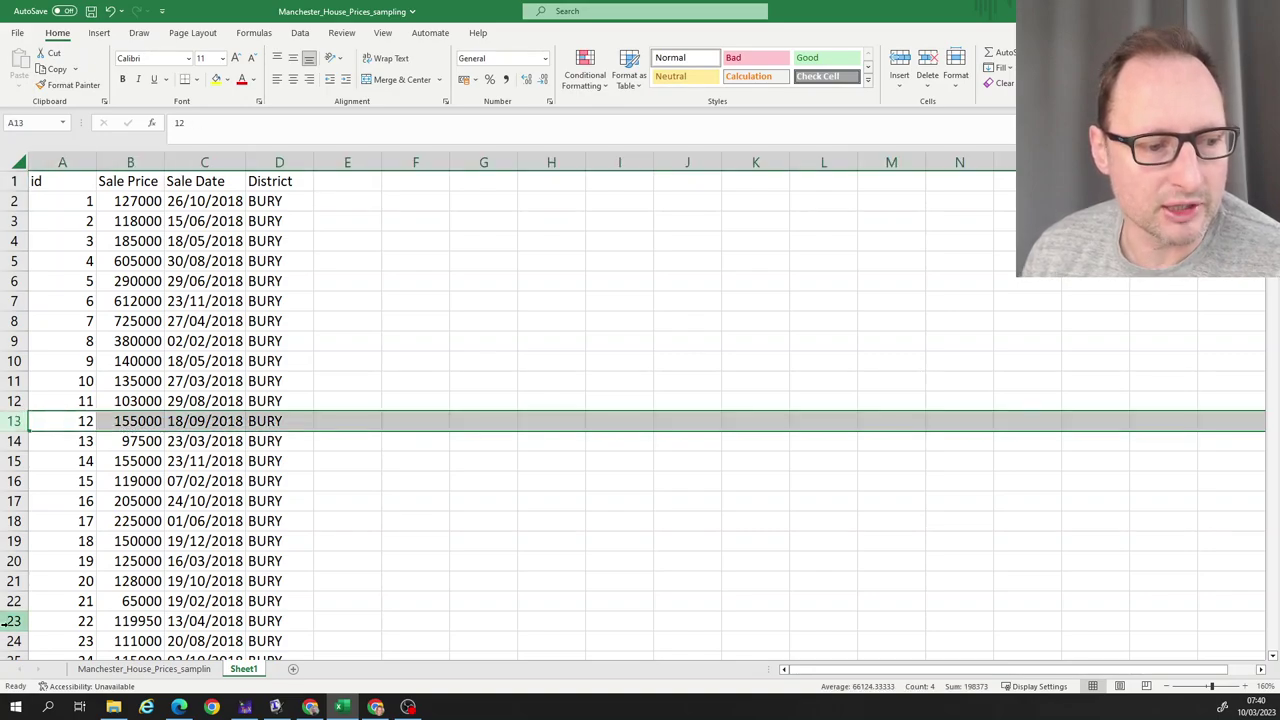
{"action": "scroll", "coordinate": [14, 620], "scroll_direction": "down", "scroll_amount": 5}
{"action": "left_click", "coordinate": [14, 581]}
{"action": "key", "text": "ctrl+Home"}
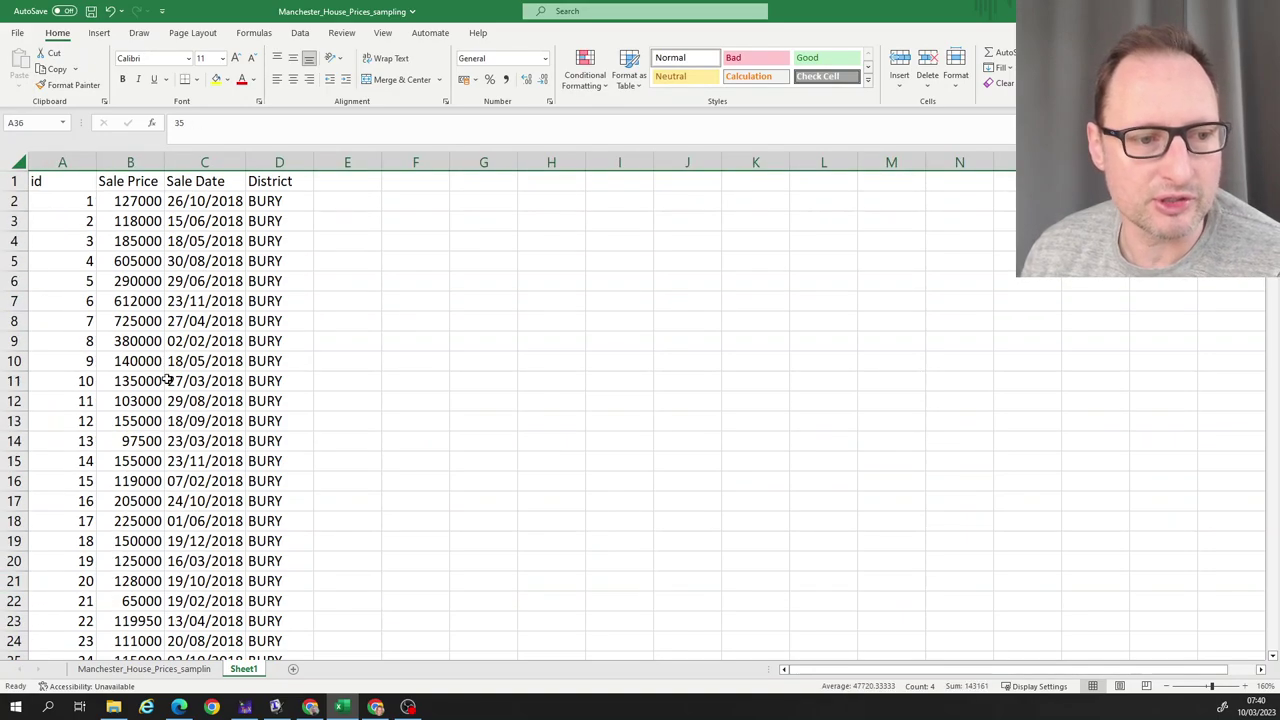
{"action": "left_click", "coordinate": [391, 237]}
{"action": "left_click", "coordinate": [345, 182]}
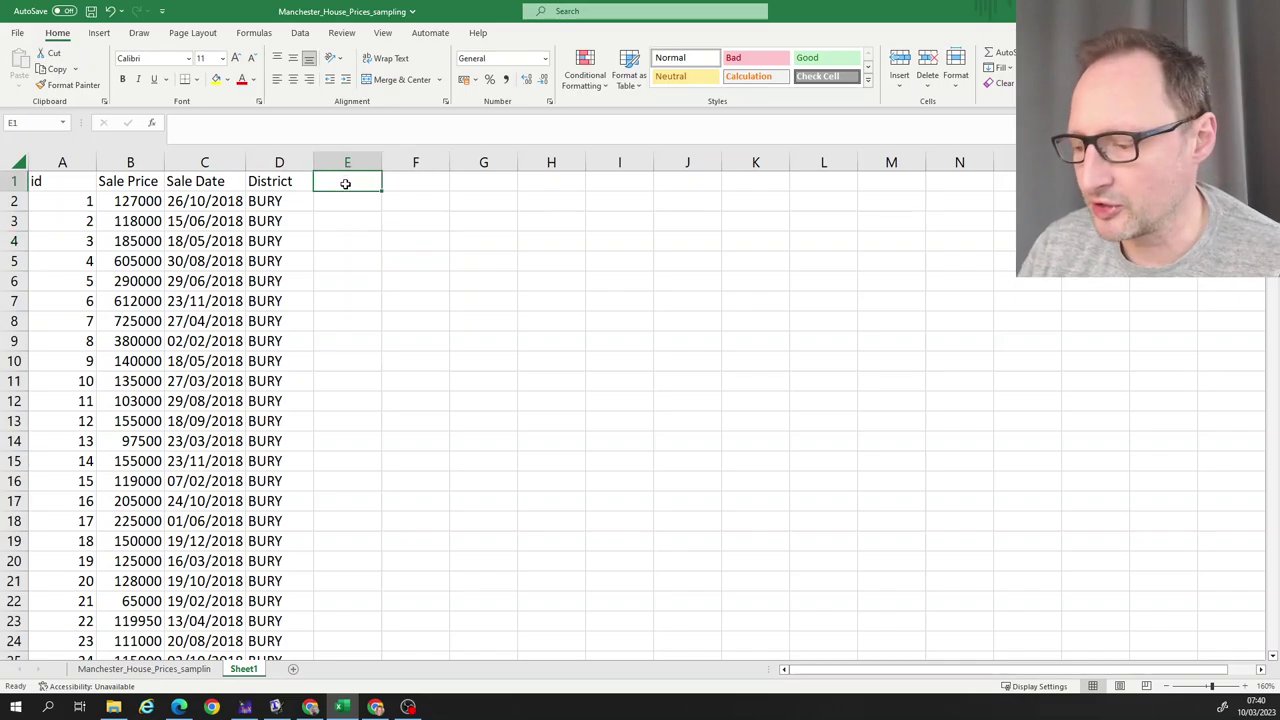
{"action": "type", "text": "ra"}
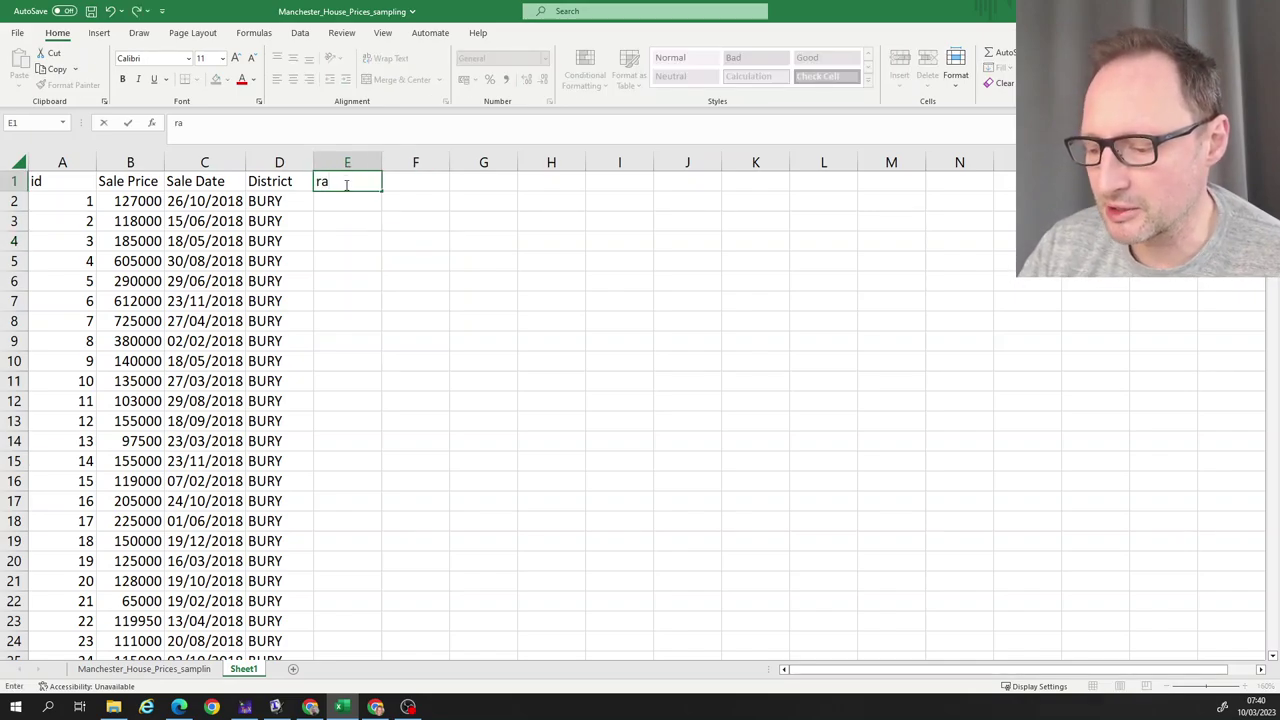
{"action": "type", "text": "nd"}
{"action": "key", "text": "Return"}
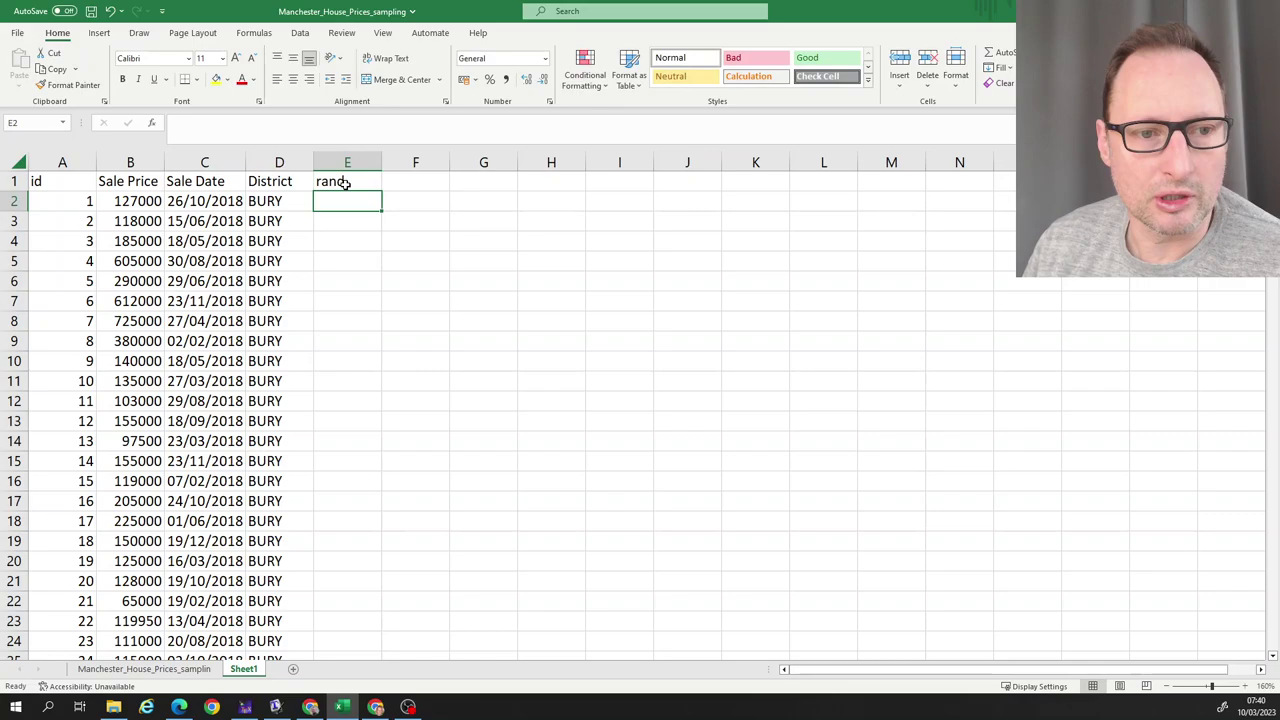
Enter =RAND() in E2 and fill it down every sales row
{"action": "type", "text": "=r"}
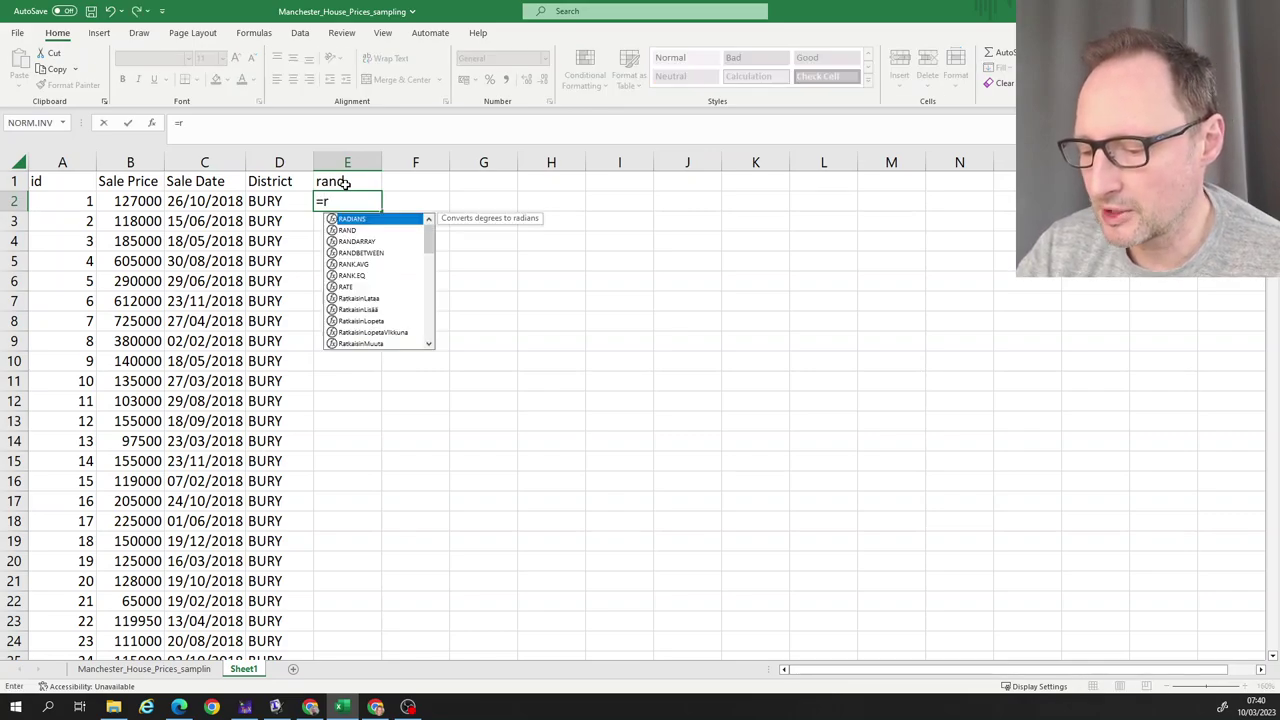
{"action": "type", "text": "and()"}
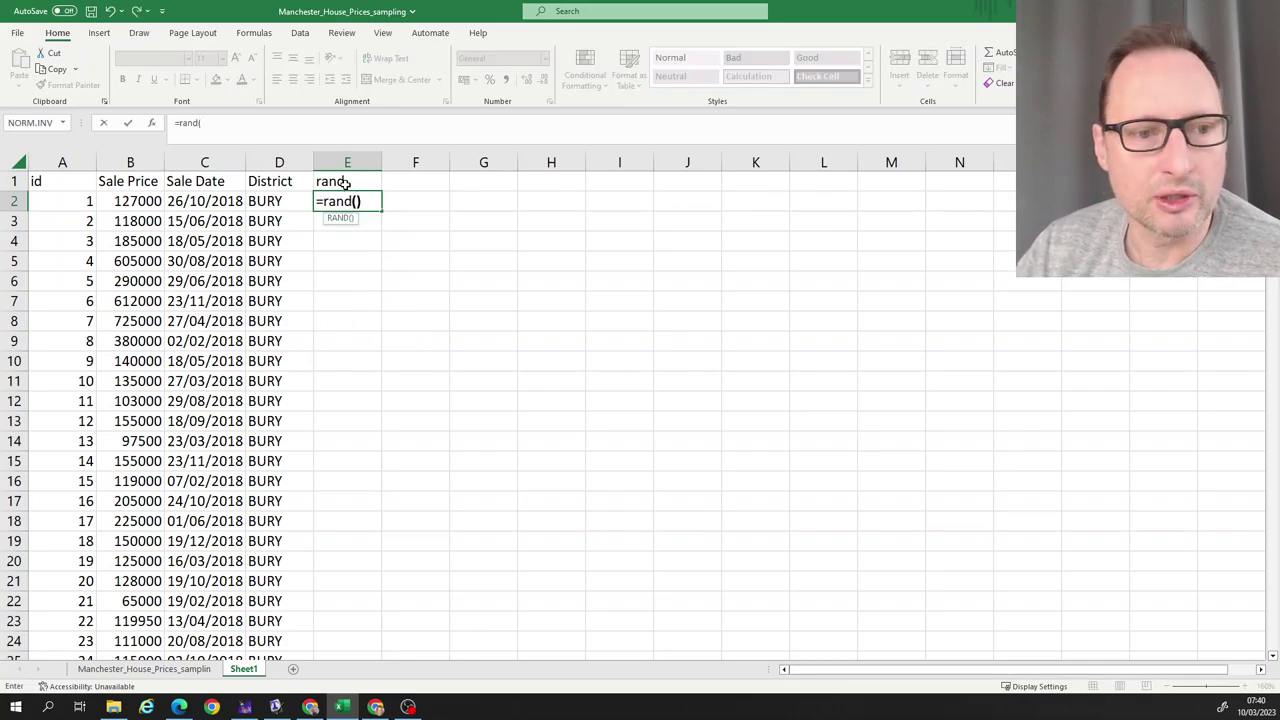
{"action": "key", "text": "Return"}
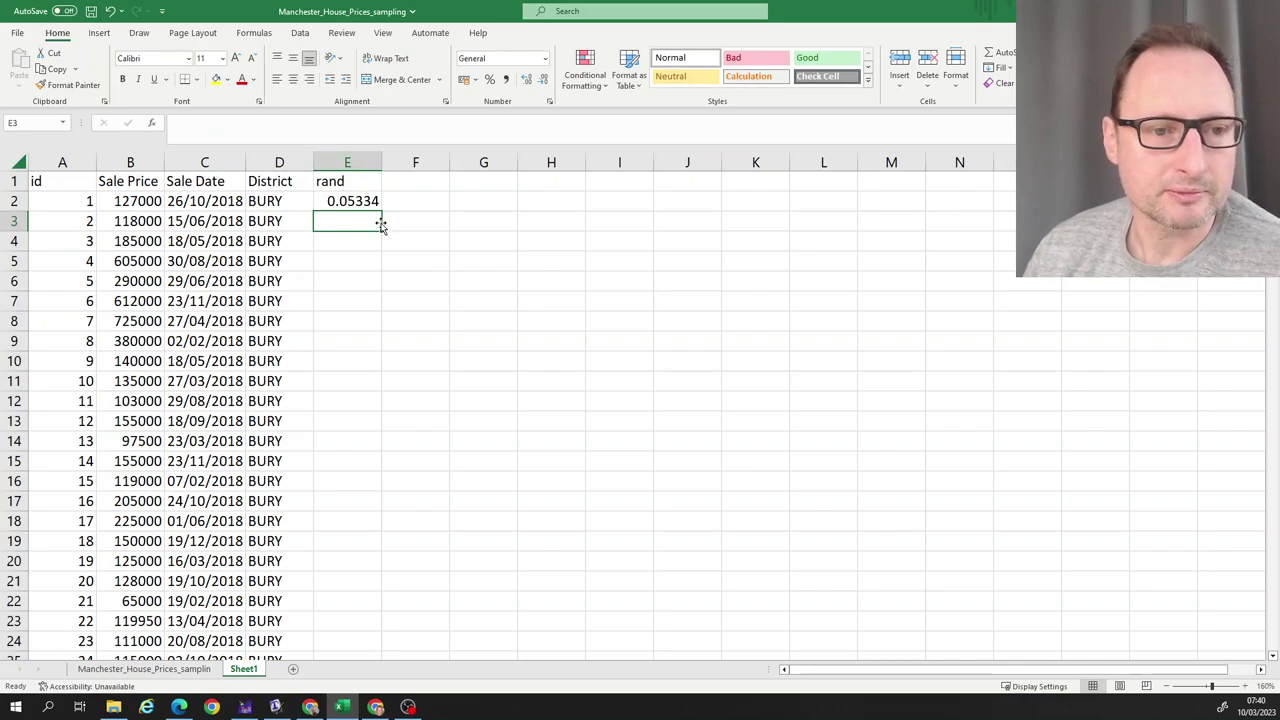
{"action": "left_click", "coordinate": [355, 197]}
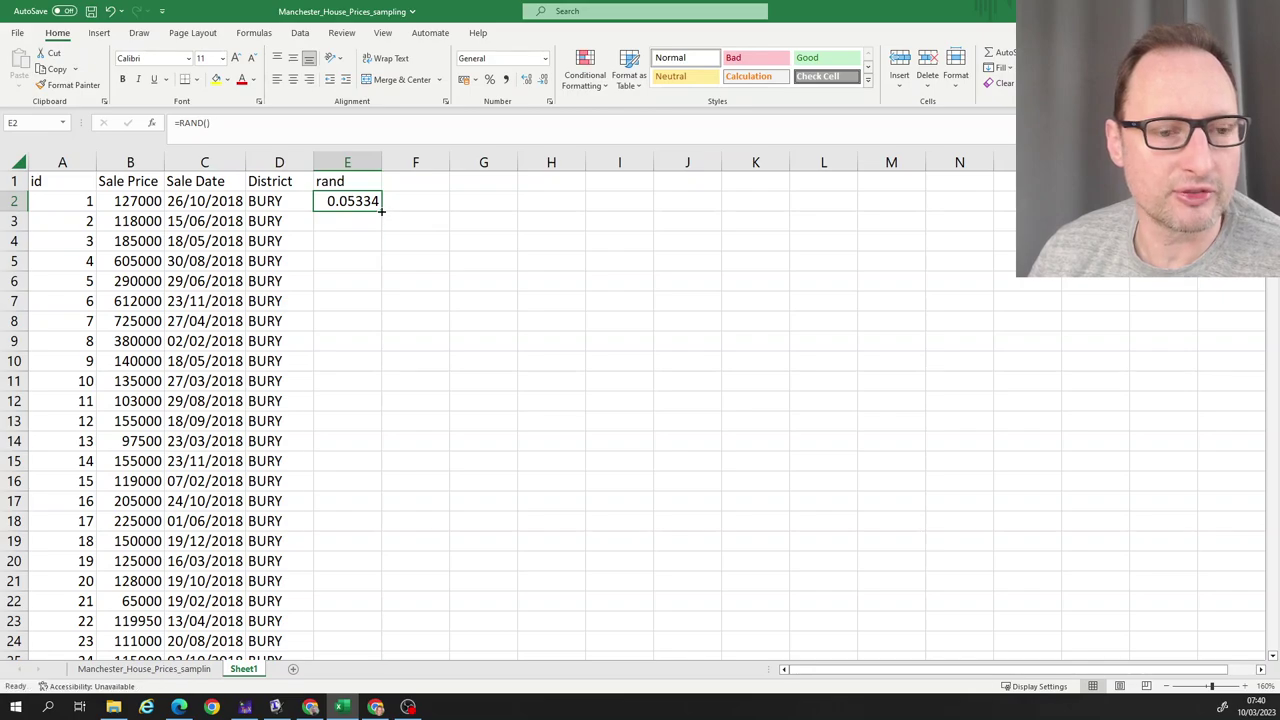
{"action": "double_click", "coordinate": [381, 210]}
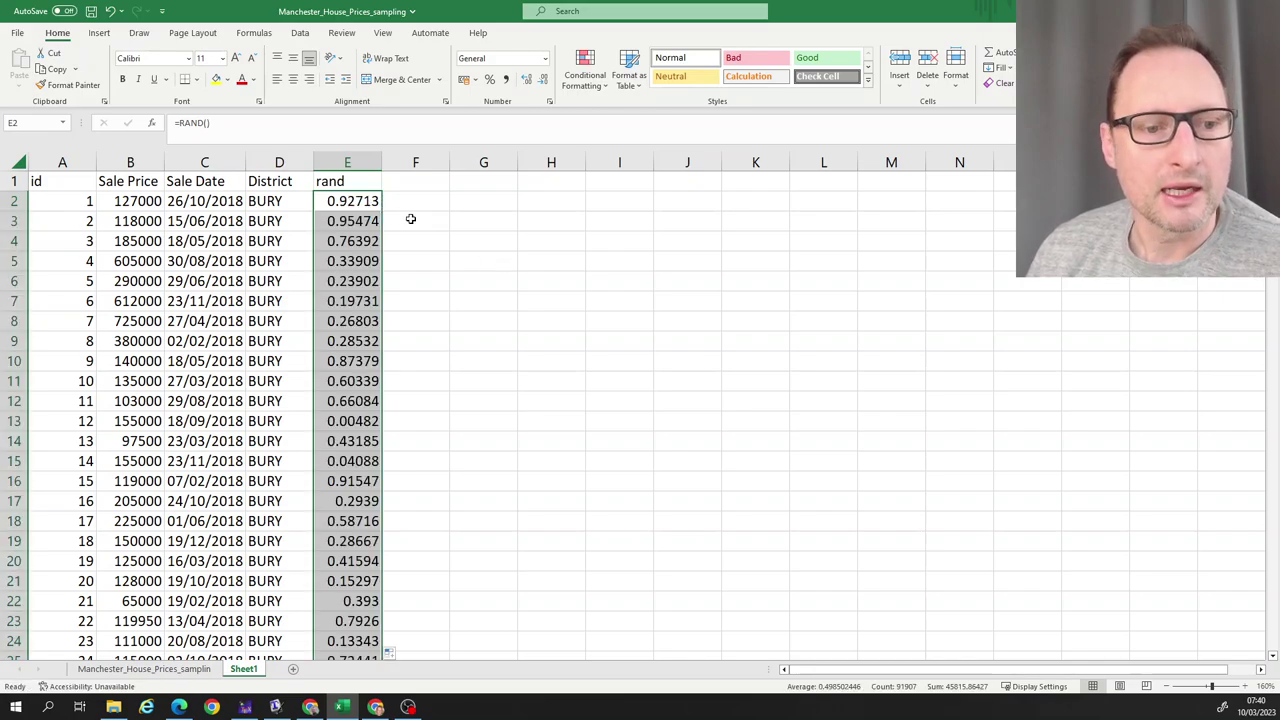
{"action": "left_click", "coordinate": [413, 255]}
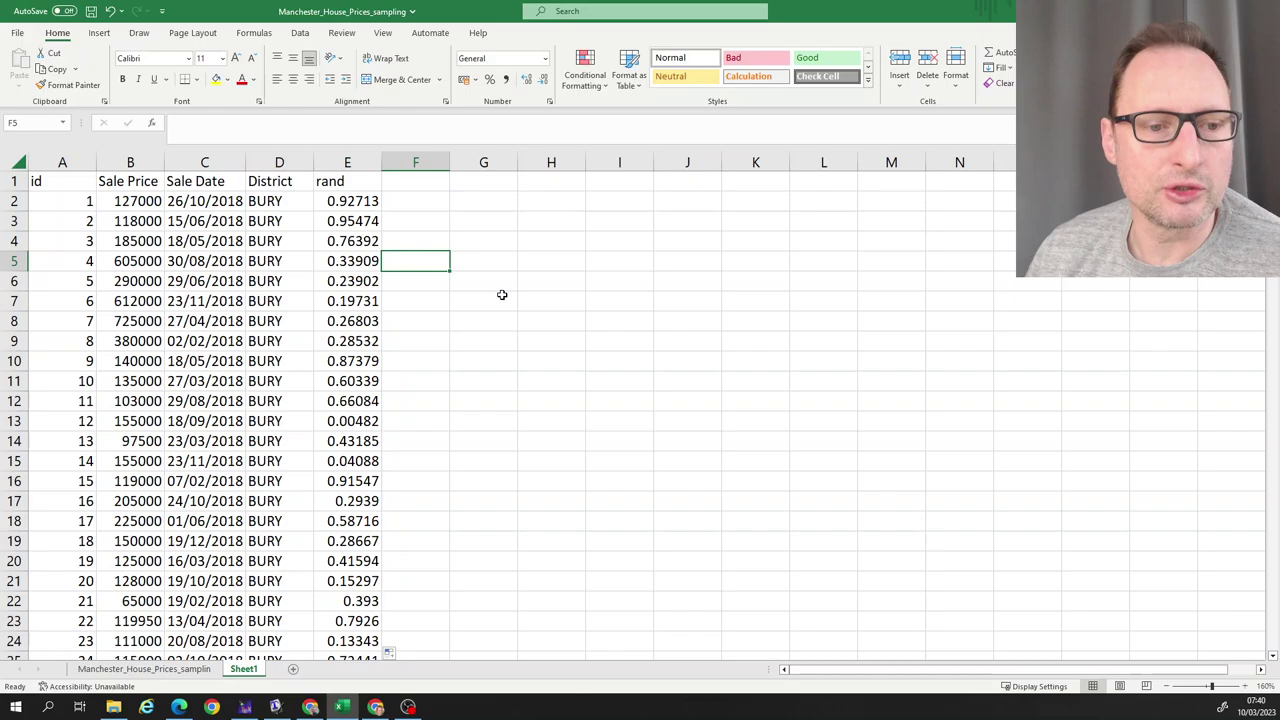
Enter bins 0, 0.1 and 0.2 in G3:G5, fixing a mistyped entry, and extend the series to 1 in G13
{"action": "left_click", "coordinate": [498, 217]}
{"action": "type", "text": "0"}
{"action": "key", "text": "Return"}
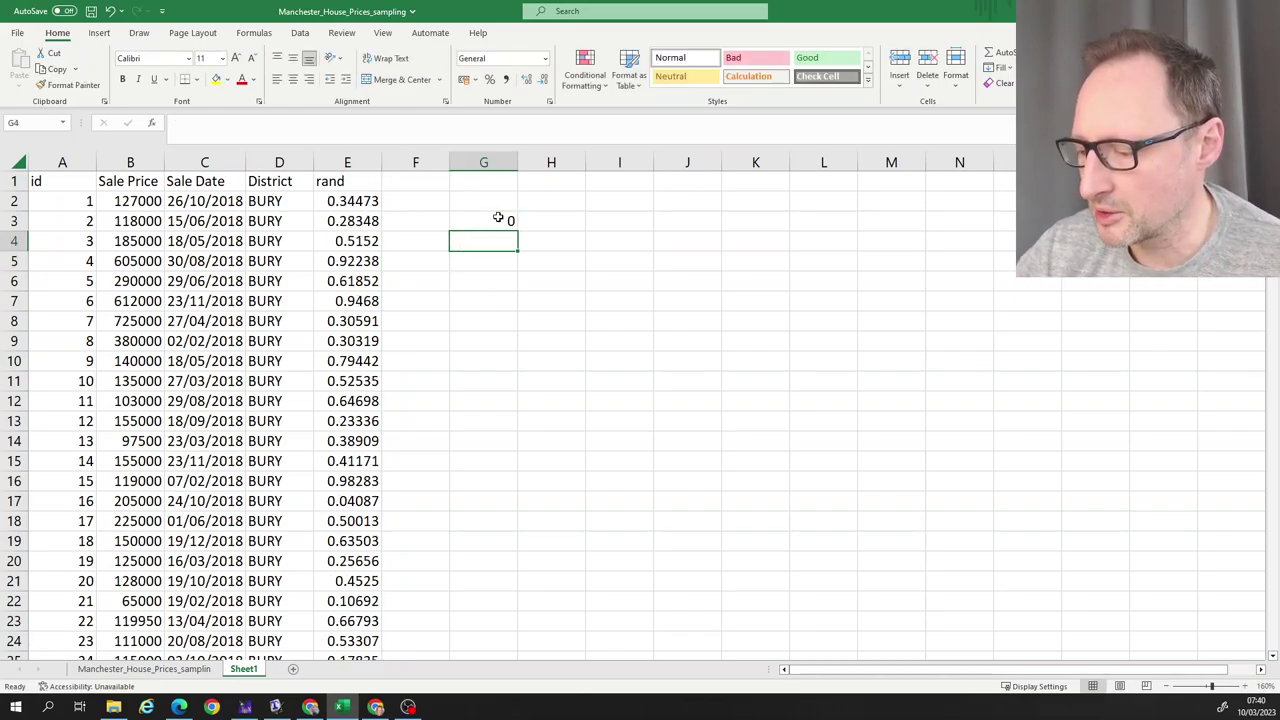
{"action": "type", "text": "0.1"}
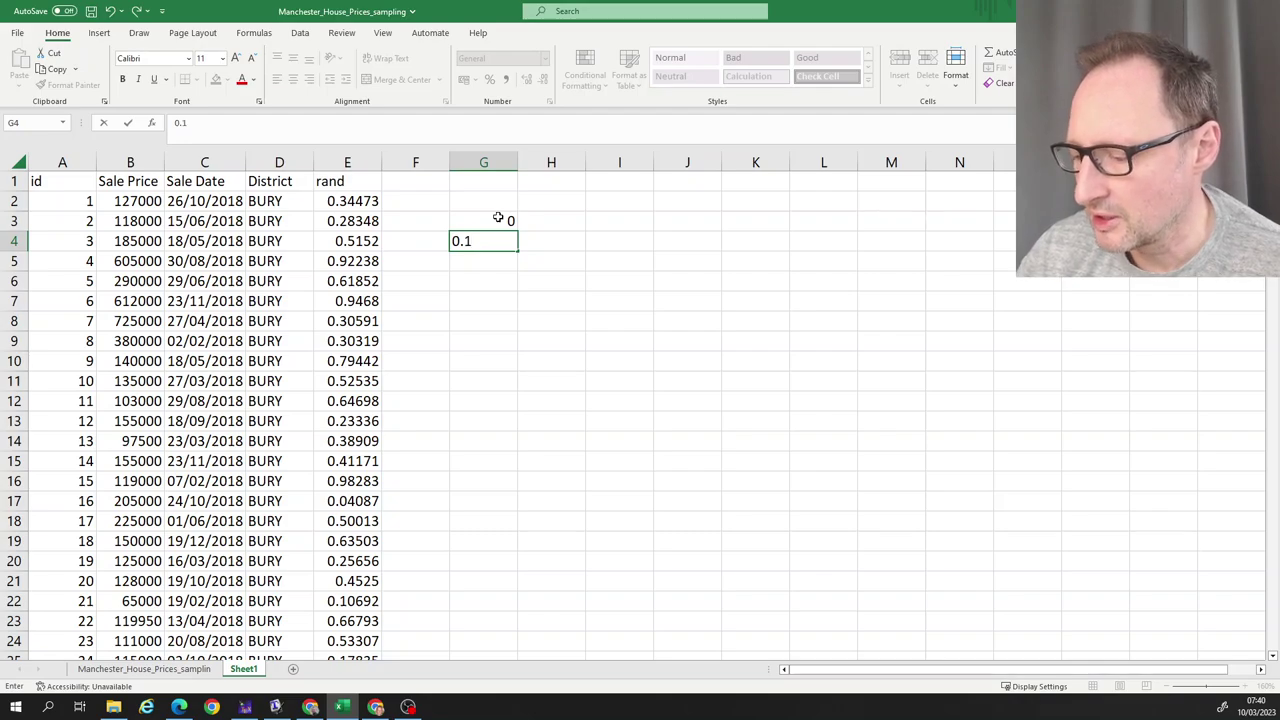
{"action": "type", "text": "0.2"}
{"action": "key", "text": "Return"}
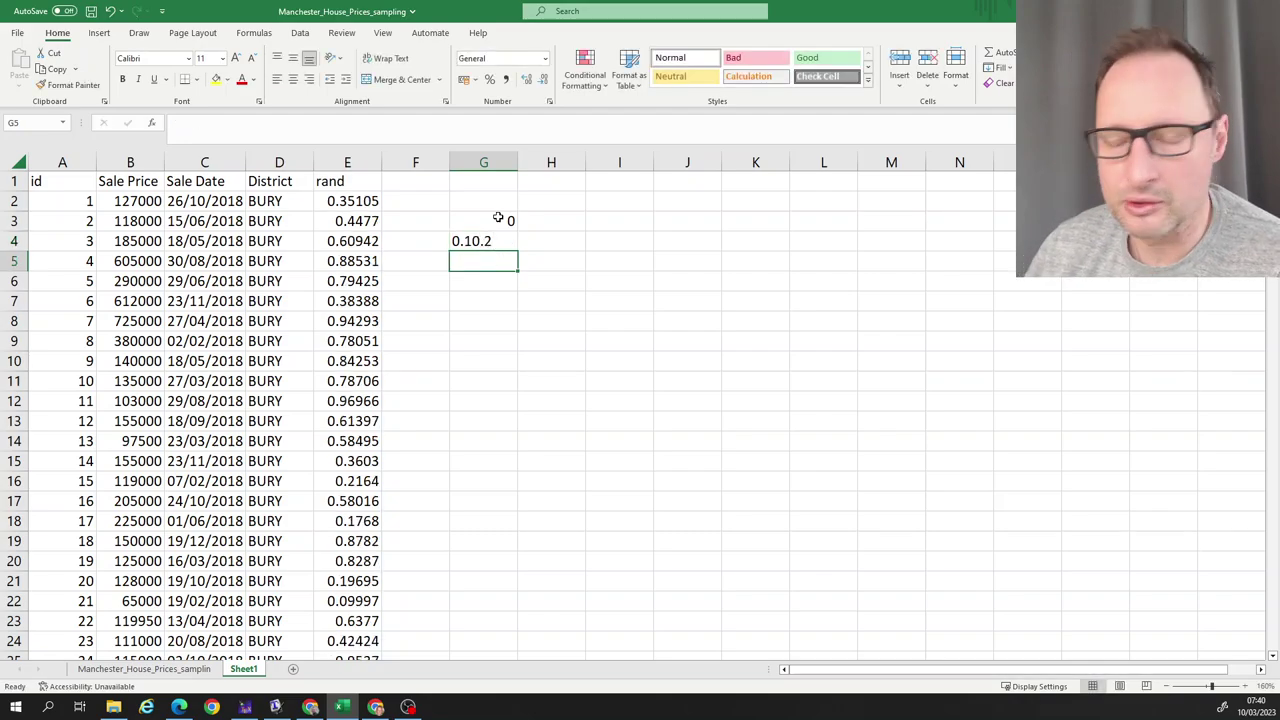
{"action": "key", "text": "Up"}
{"action": "type", "text": "0."}
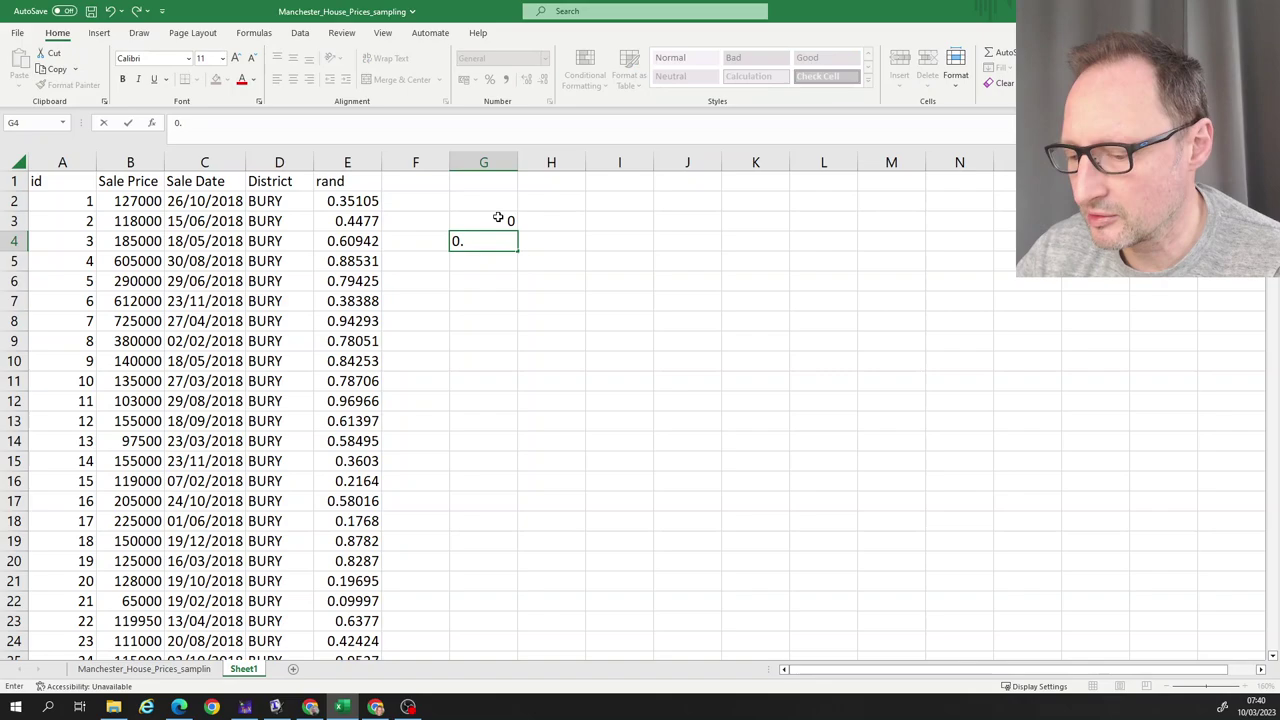
{"action": "type", "text": "1"}
{"action": "key", "text": "Return"}
{"action": "type", "text": "0.2"}
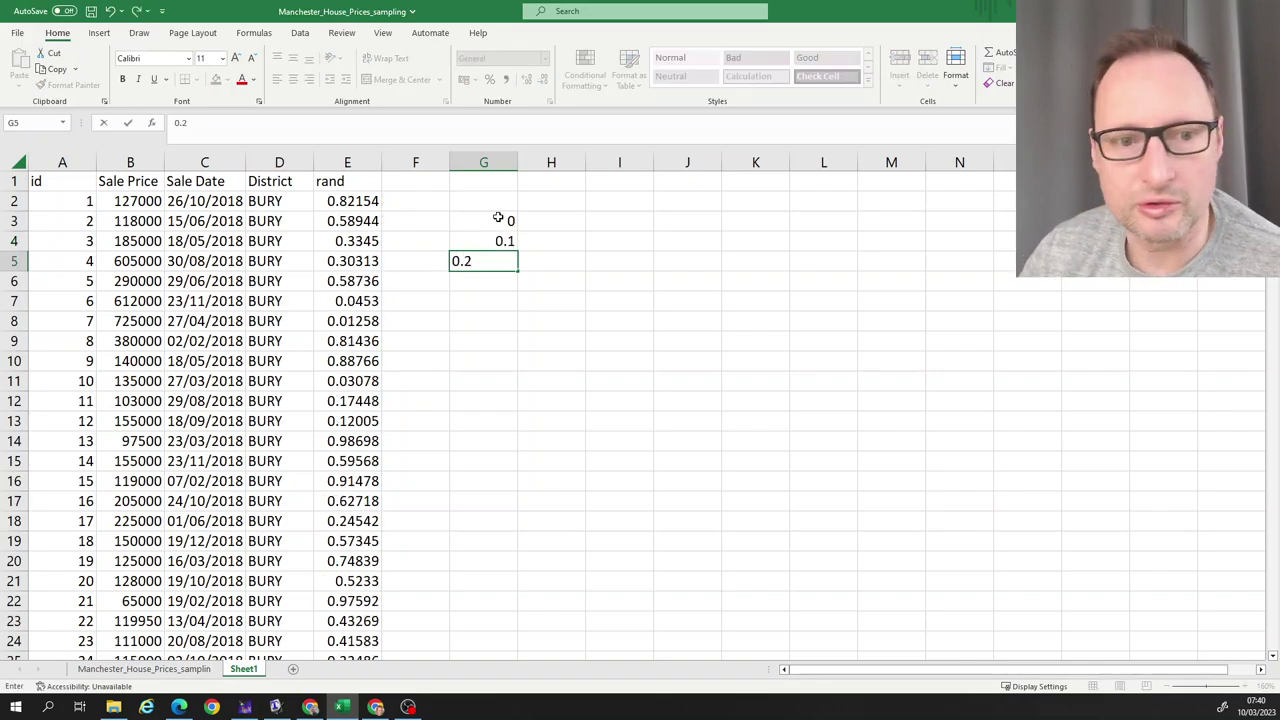
{"action": "key", "text": "Return"}
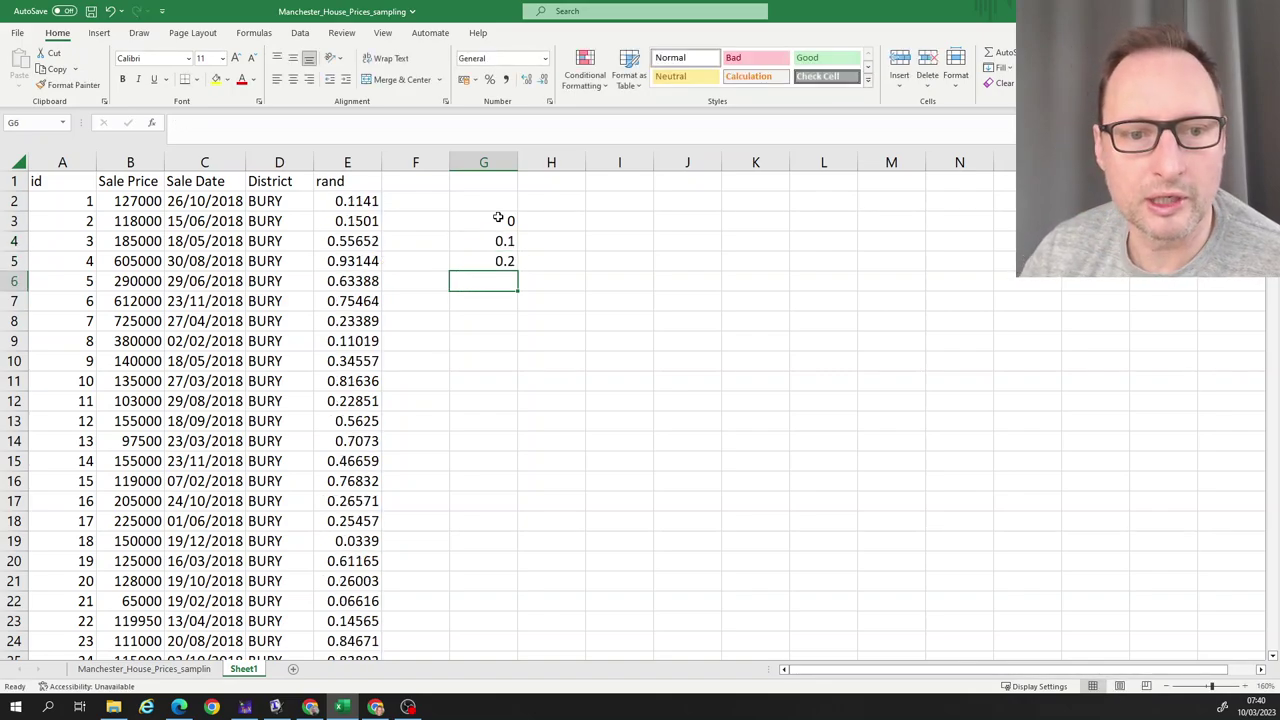
{"action": "left_click_drag", "start_coordinate": [494, 218], "coordinate": [513, 426]}
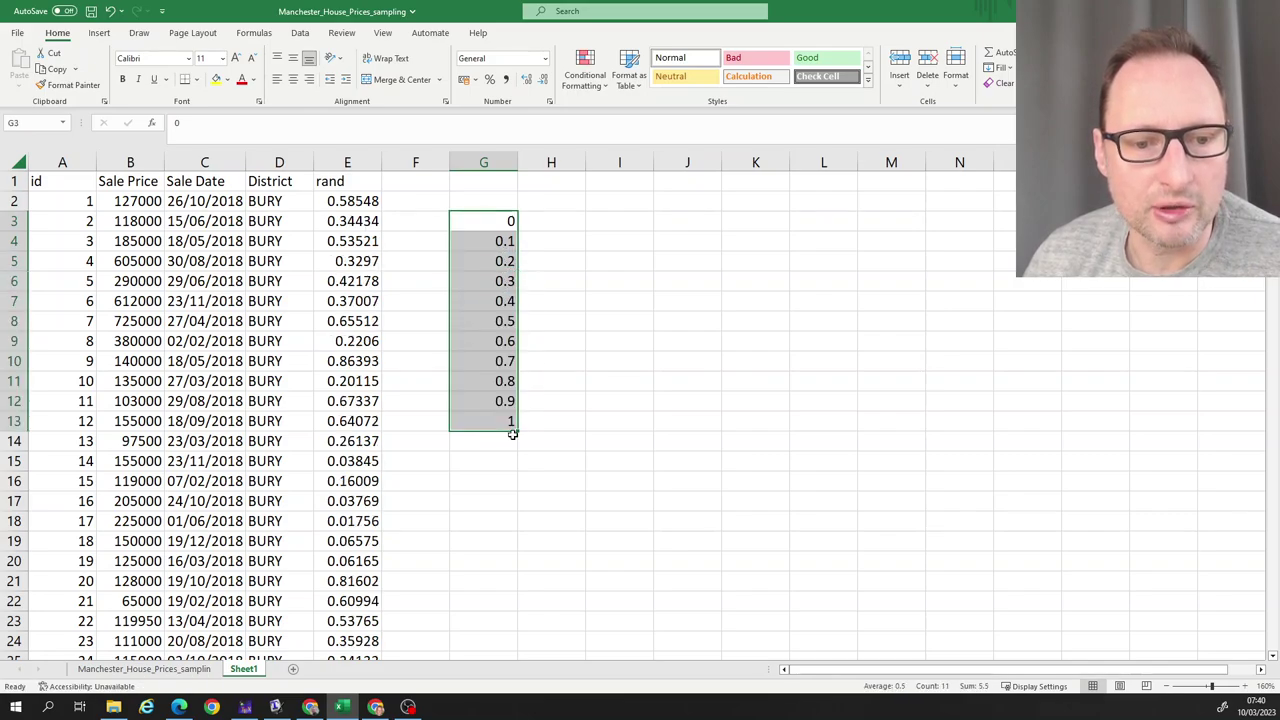
{"action": "left_click", "coordinate": [588, 222]}
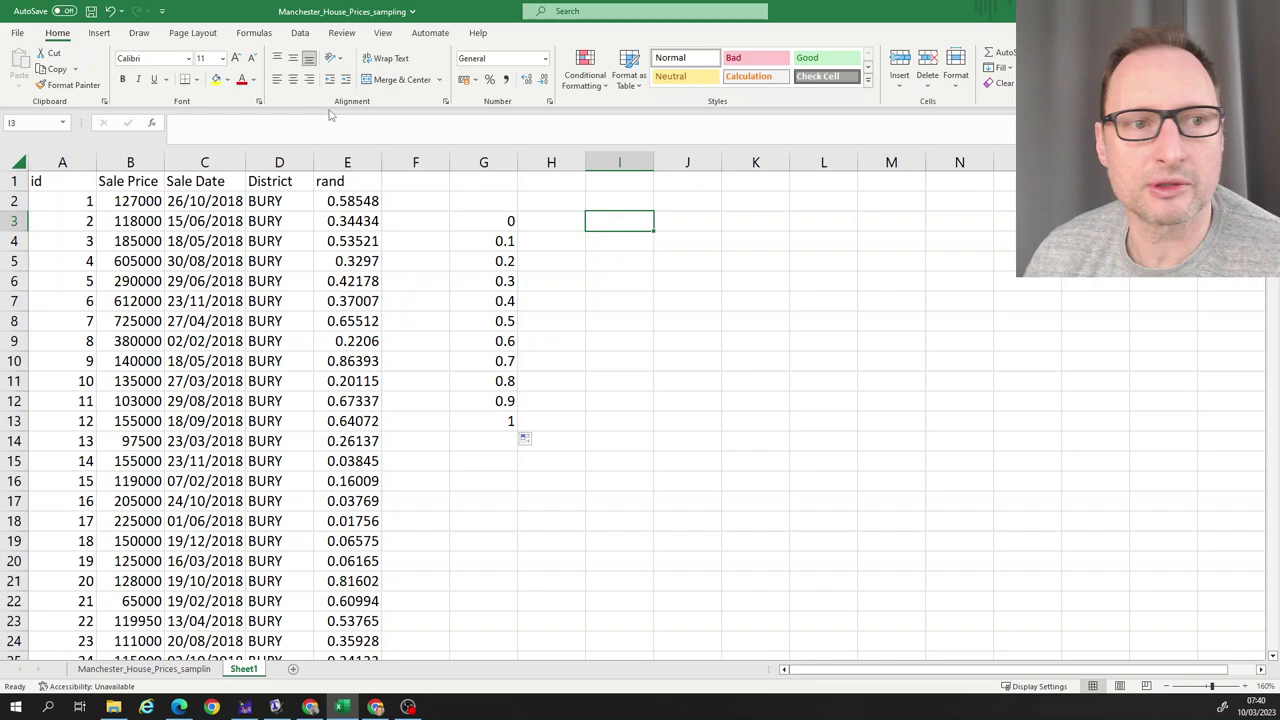
Run a Histogram on all of column E with bins G3:G13, dismissing the non-numeric data warning
{"action": "left_click", "coordinate": [302, 34]}
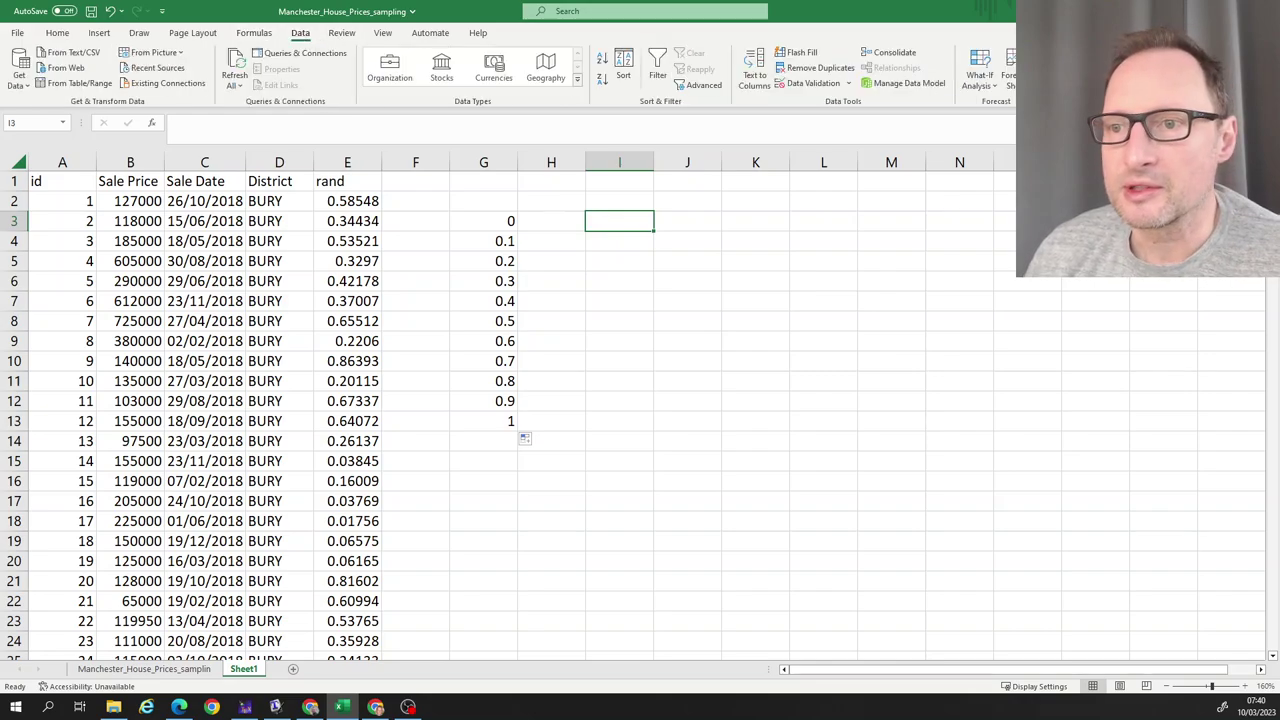
{"action": "left_click", "coordinate": [1060, 60]}
{"action": "left_click", "coordinate": [694, 289]}
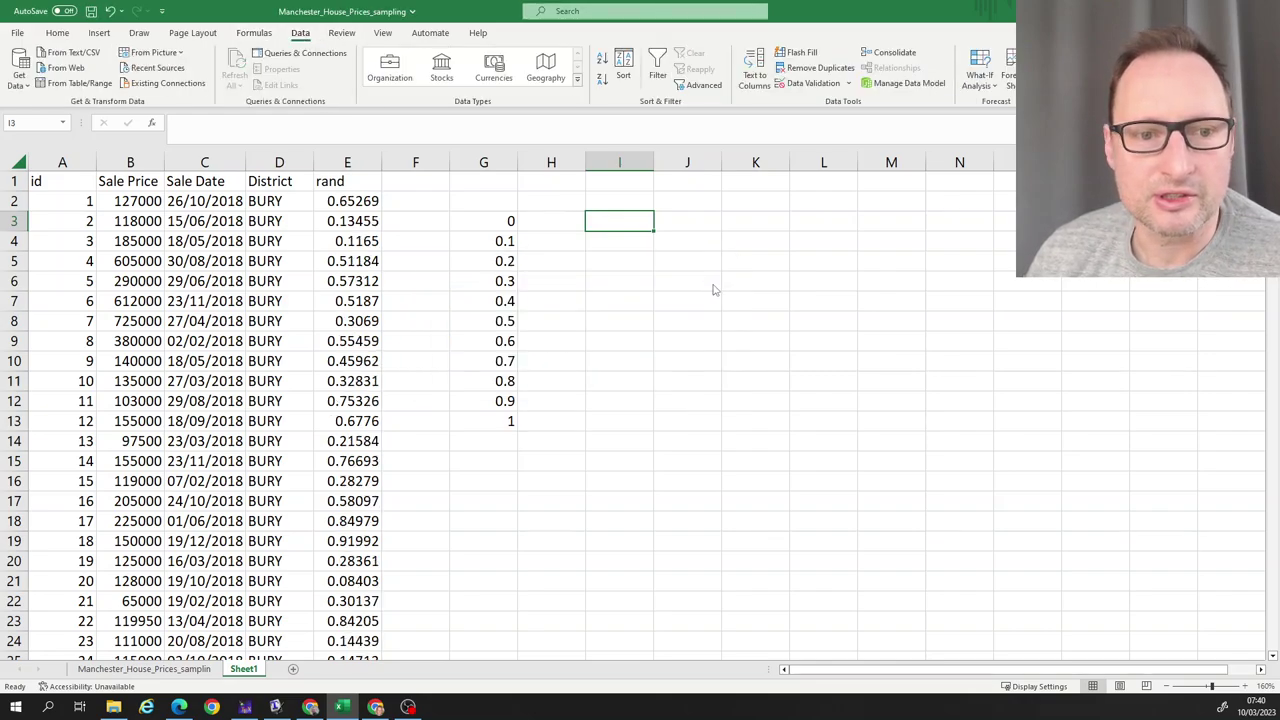
{"action": "left_click", "coordinate": [638, 261]}
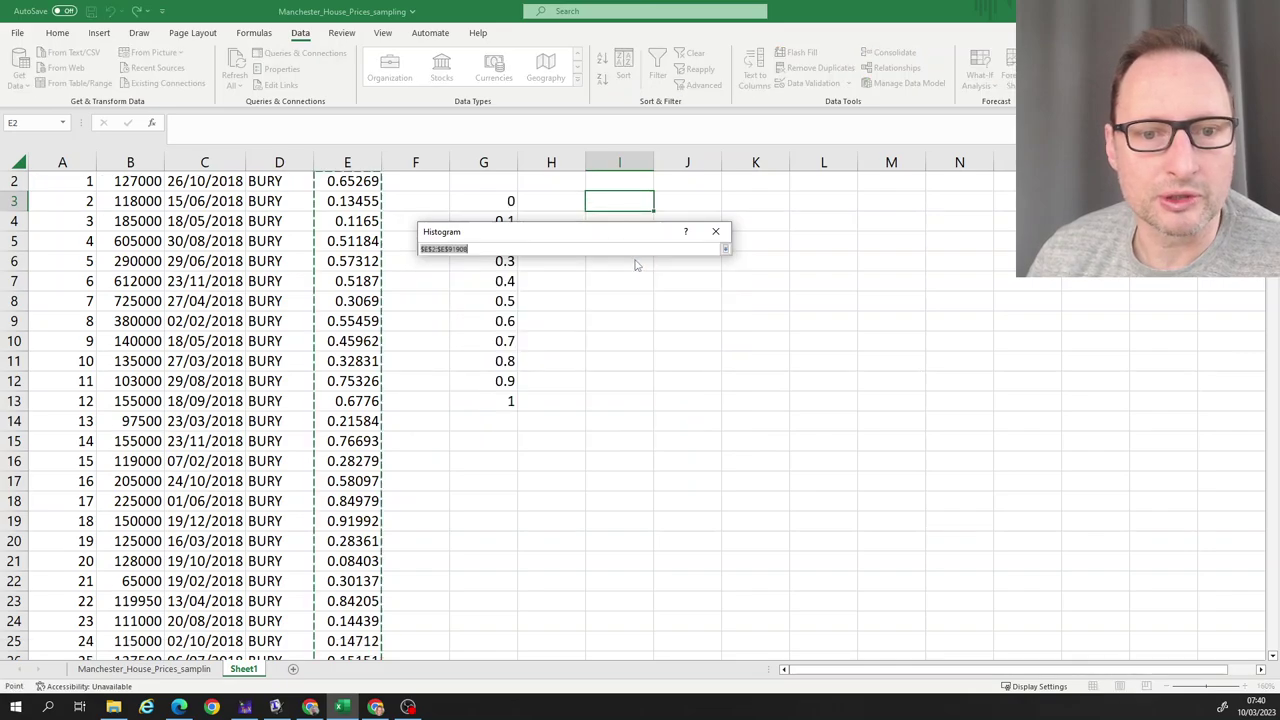
{"action": "left_click", "coordinate": [364, 165]}
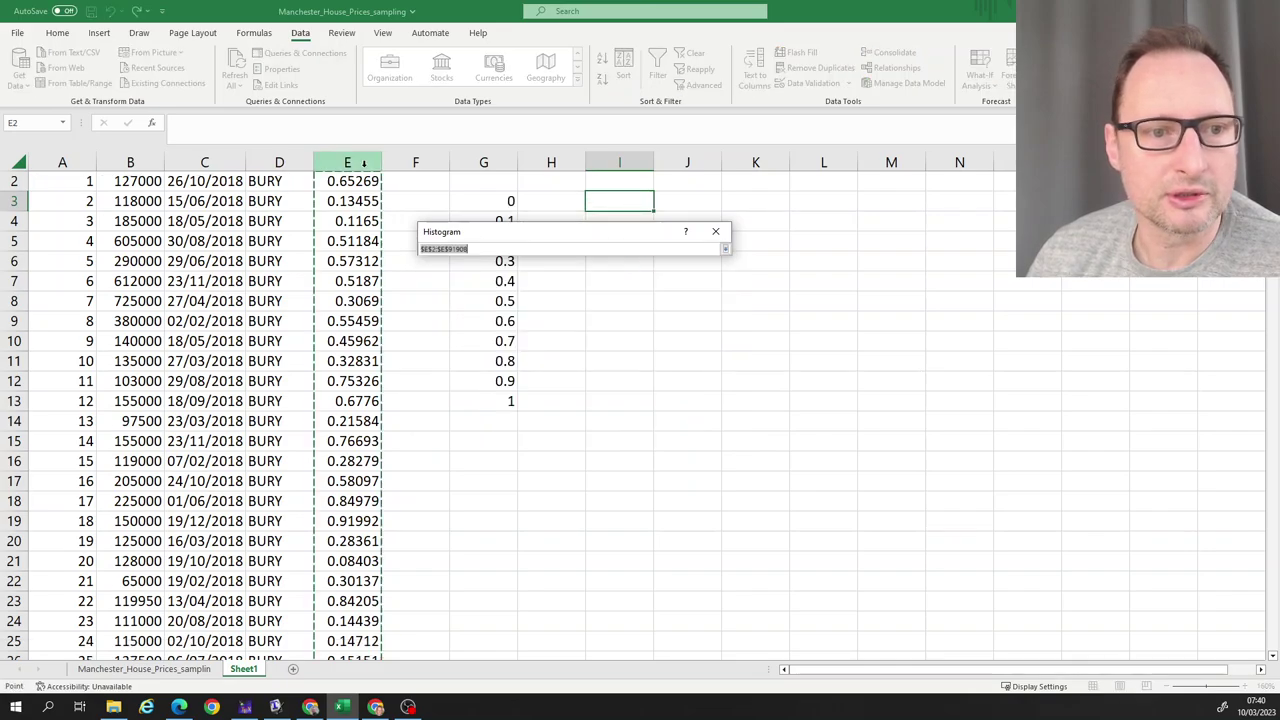
{"action": "left_click", "coordinate": [725, 248]}
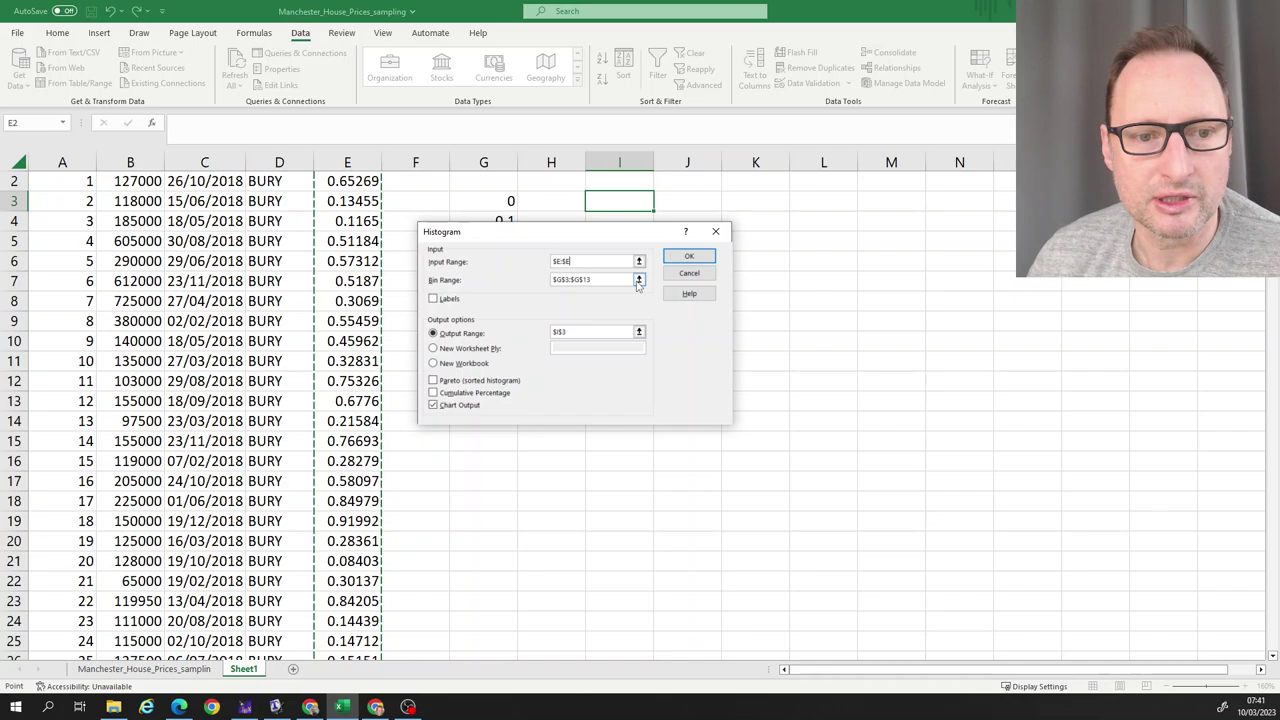
{"action": "left_click", "coordinate": [638, 281]}
{"action": "left_click_drag", "start_coordinate": [505, 204], "coordinate": [510, 406]}
{"action": "left_click", "coordinate": [725, 248]}
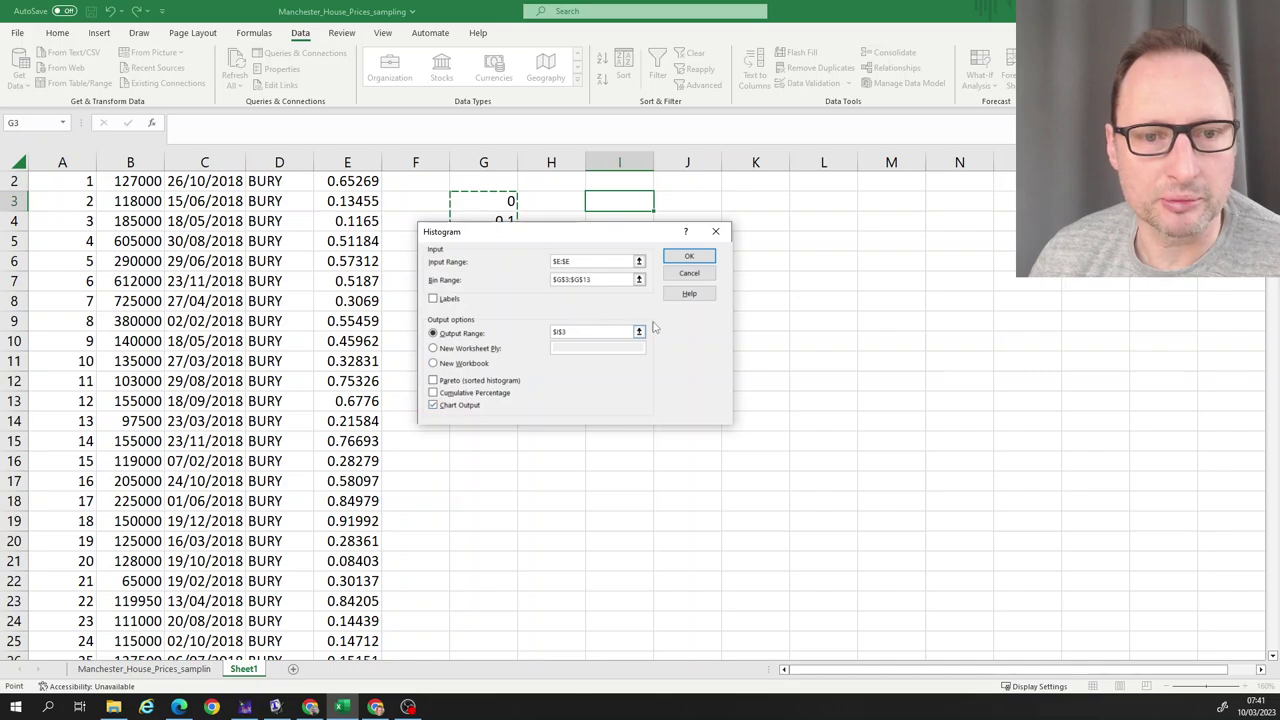
{"action": "left_click", "coordinate": [689, 256]}
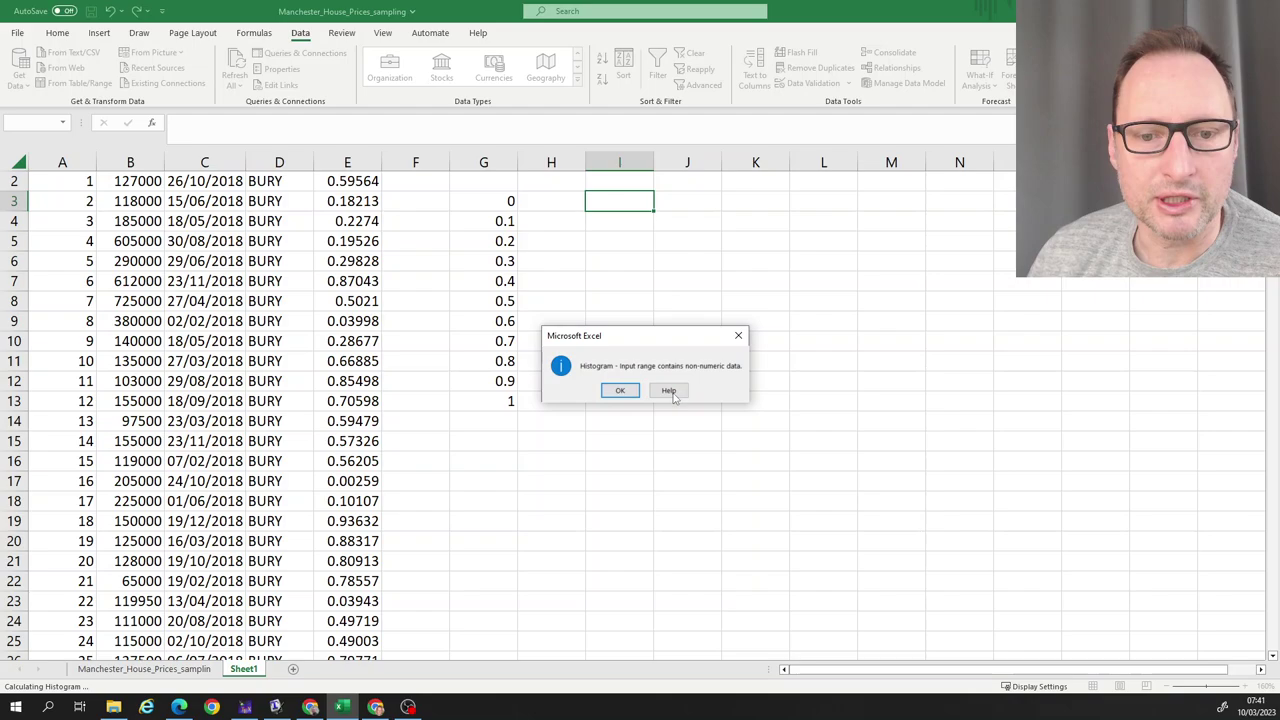
{"action": "left_click", "coordinate": [620, 391]}
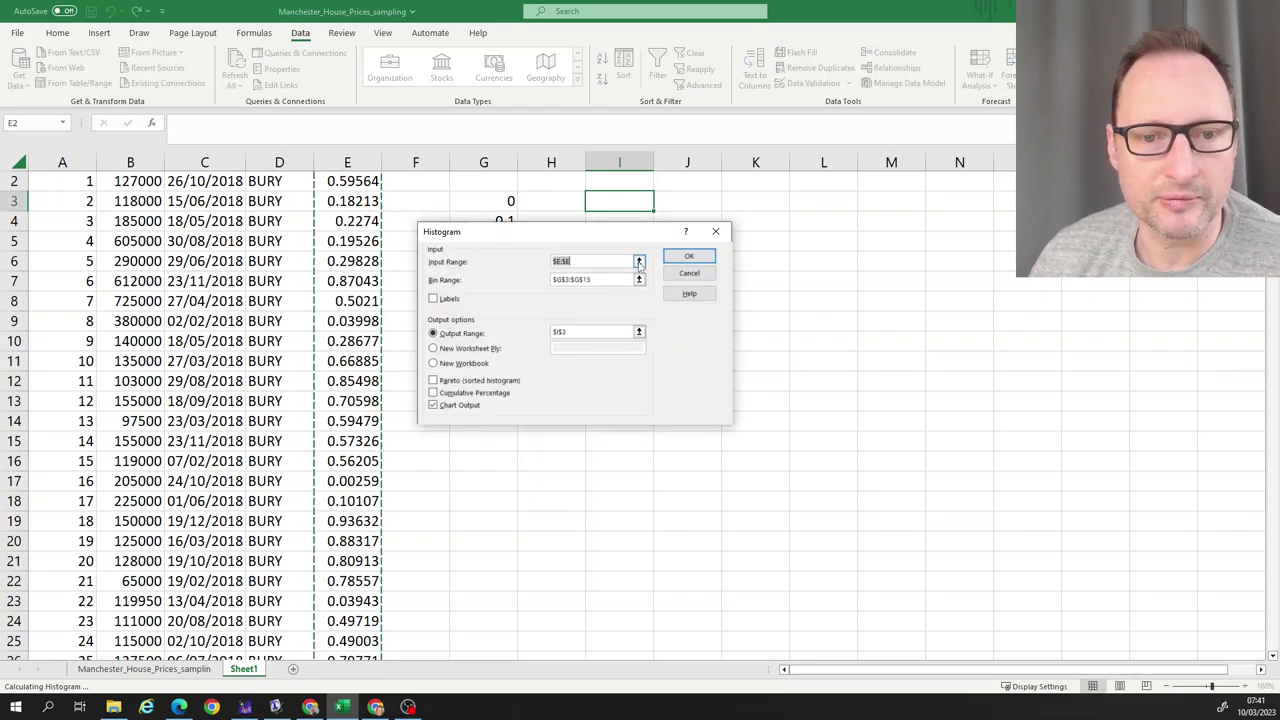
Rerun the Histogram with input range E2 down to the last rand value, then delete the chart
{"action": "left_click", "coordinate": [638, 260]}
{"action": "scroll", "coordinate": [362, 216], "scroll_direction": "up", "scroll_amount": 1}
{"action": "left_click", "coordinate": [358, 203]}
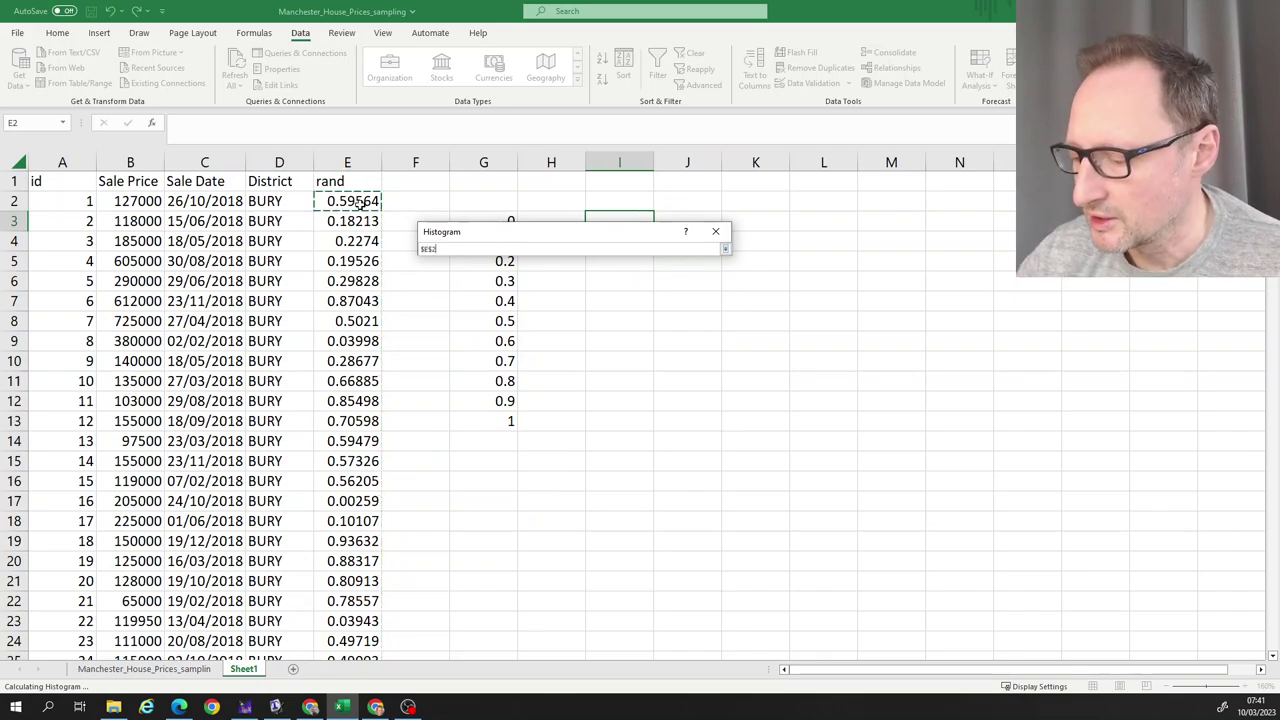
{"action": "key", "text": "ctrl+shift+Down"}
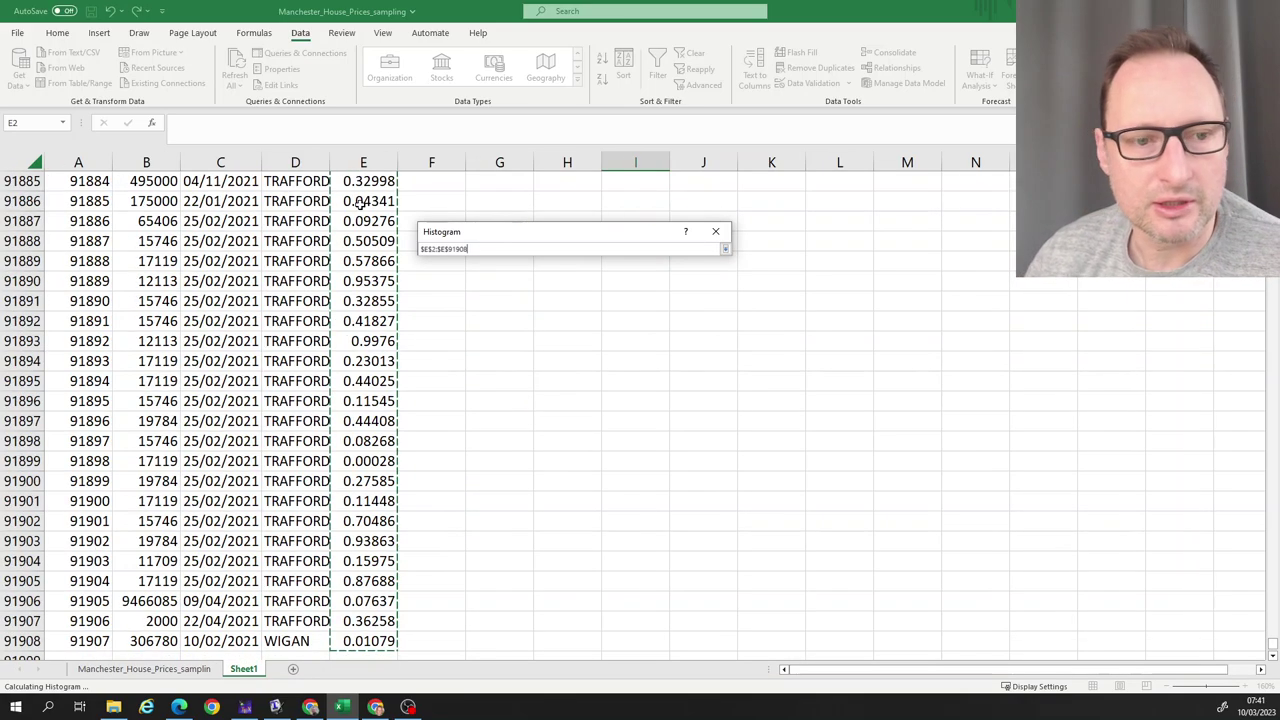
{"action": "left_click", "coordinate": [726, 249]}
{"action": "left_click", "coordinate": [689, 258]}
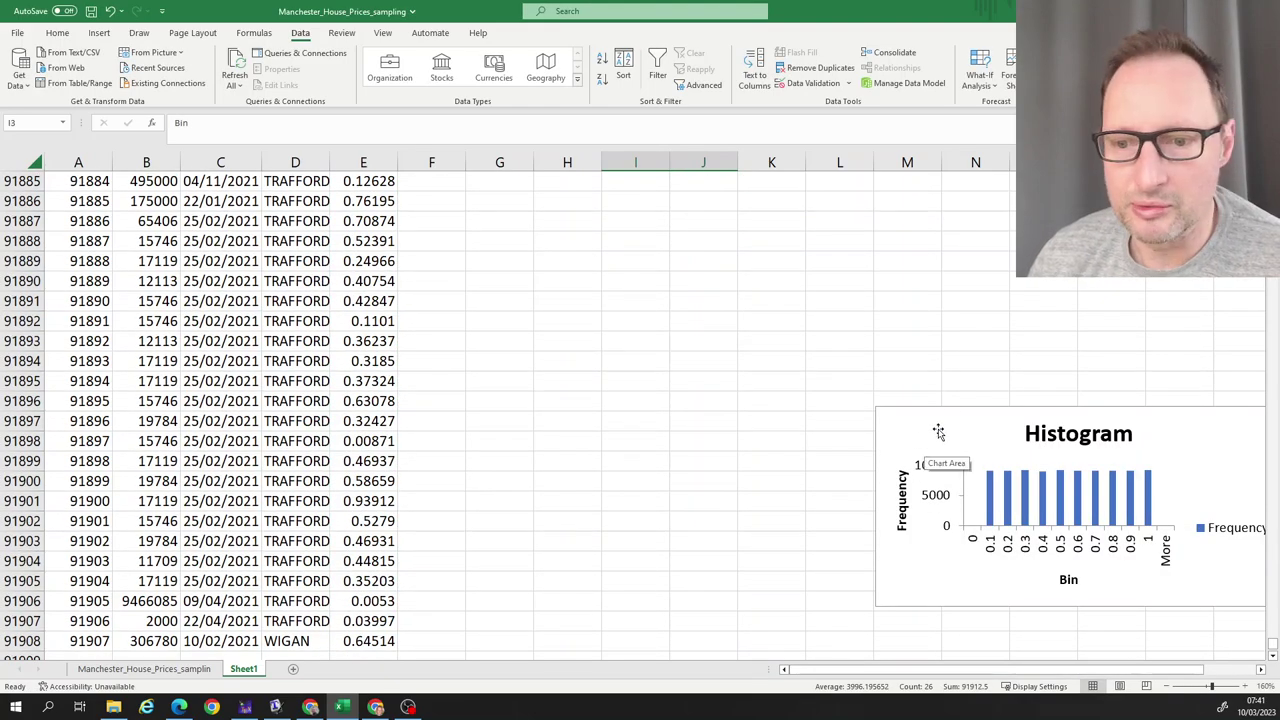
{"action": "left_click_drag", "start_coordinate": [937, 420], "coordinate": [651, 302]}
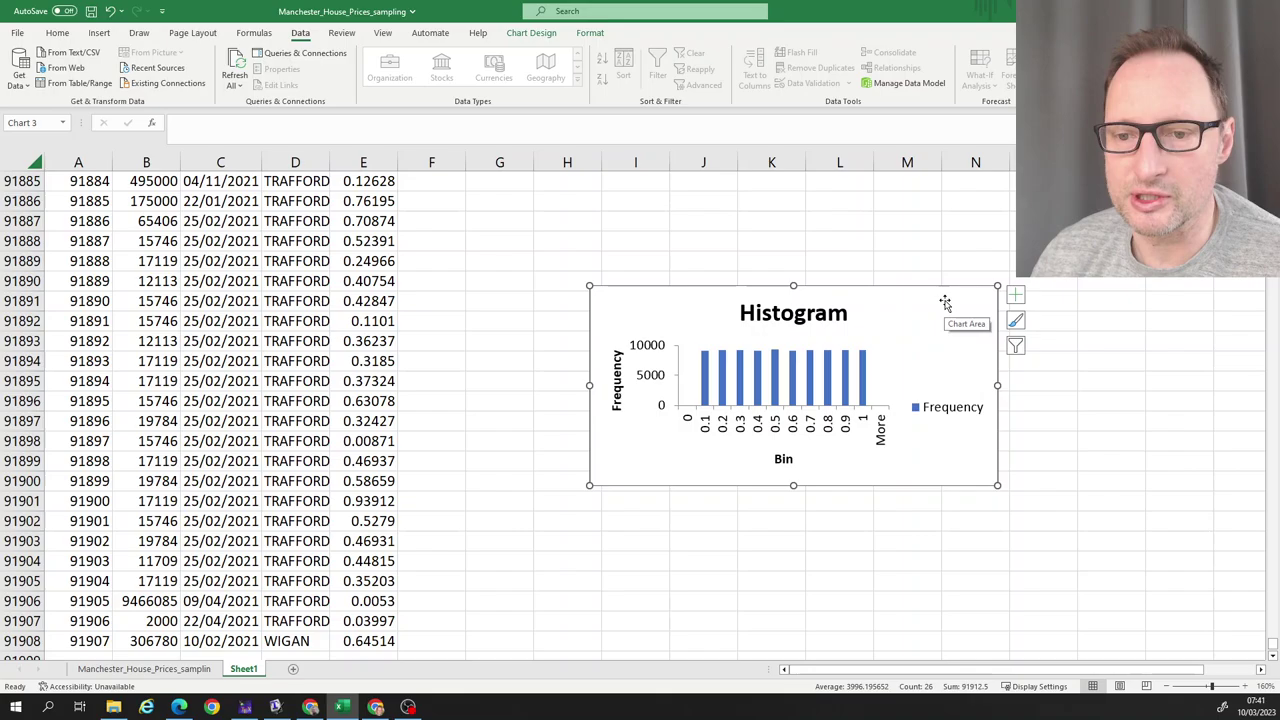
{"action": "key", "text": "Delete"}
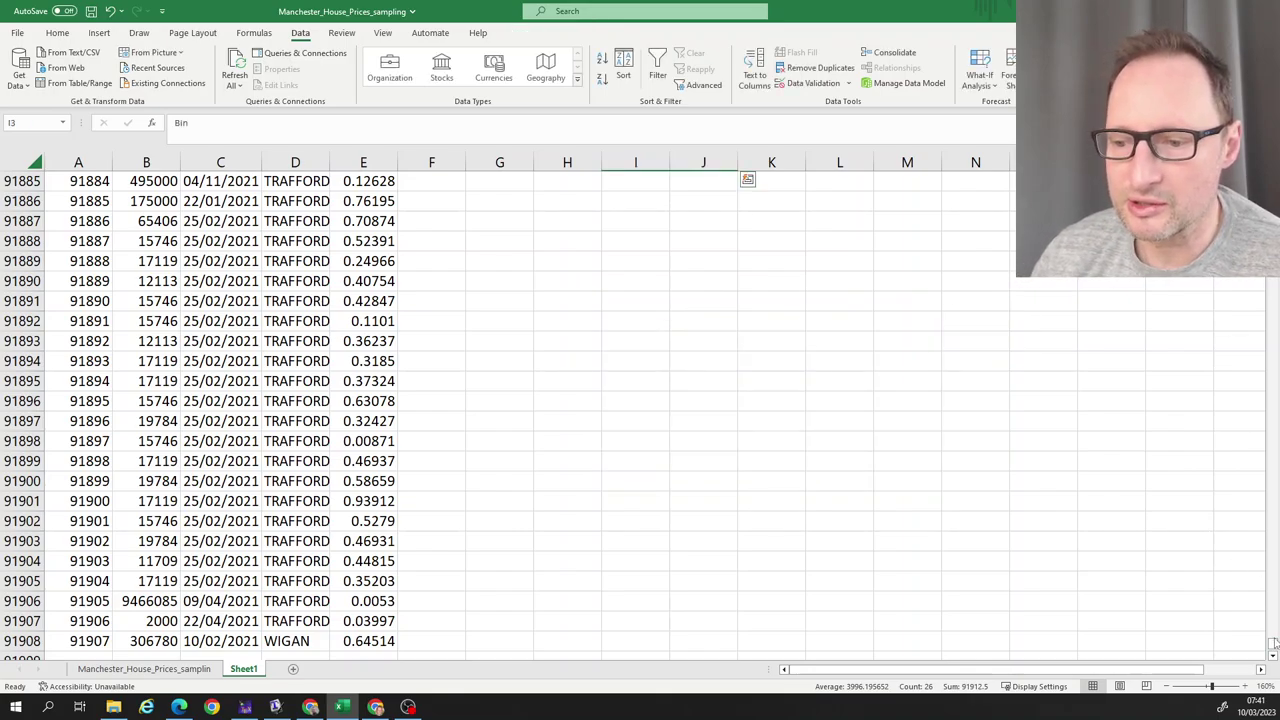
{"action": "left_click_drag", "start_coordinate": [1273, 643], "coordinate": [1270, 172]}
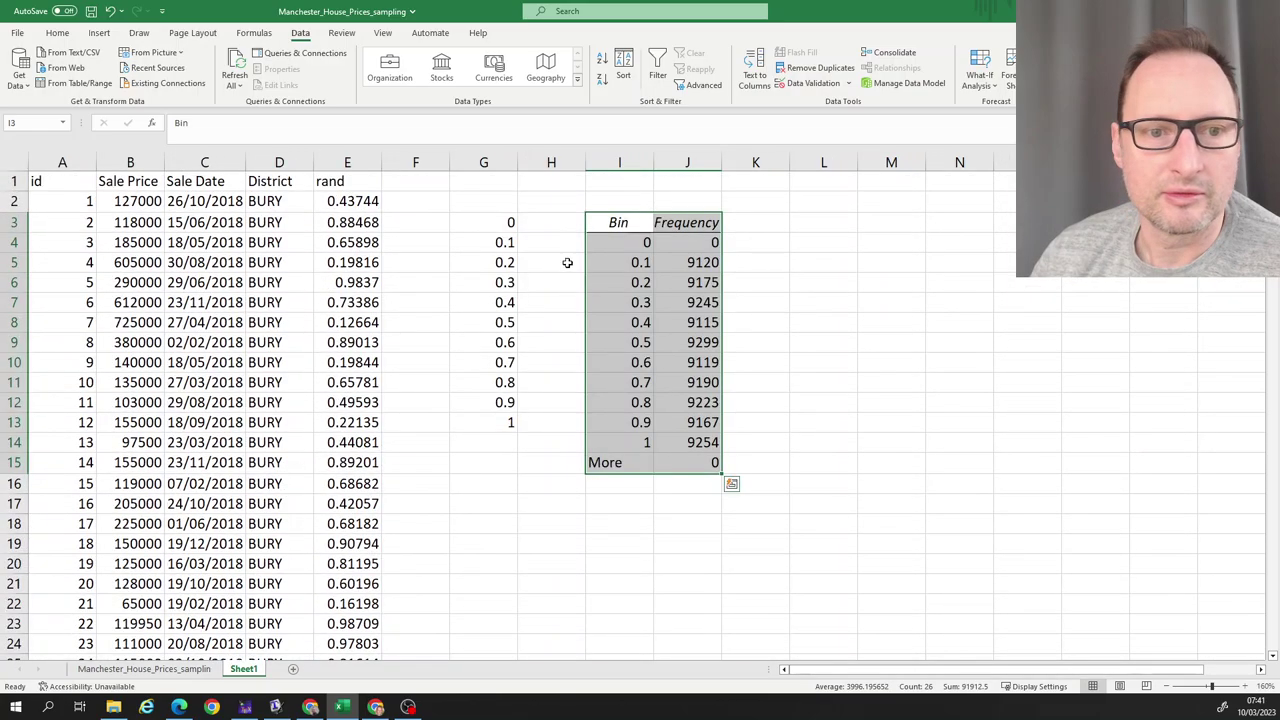
Clear the bin list and frequency table from columns G through L
{"action": "left_click_drag", "start_coordinate": [486, 163], "coordinate": [823, 163]}
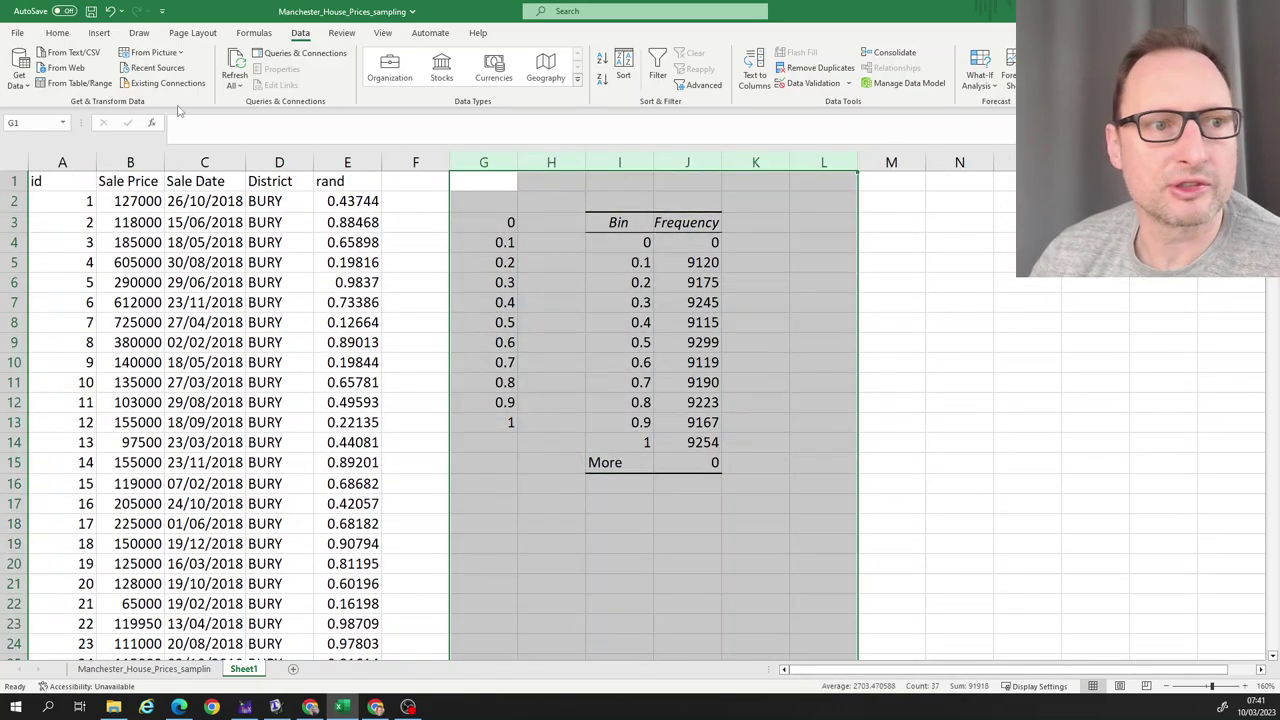
{"action": "left_click", "coordinate": [58, 33]}
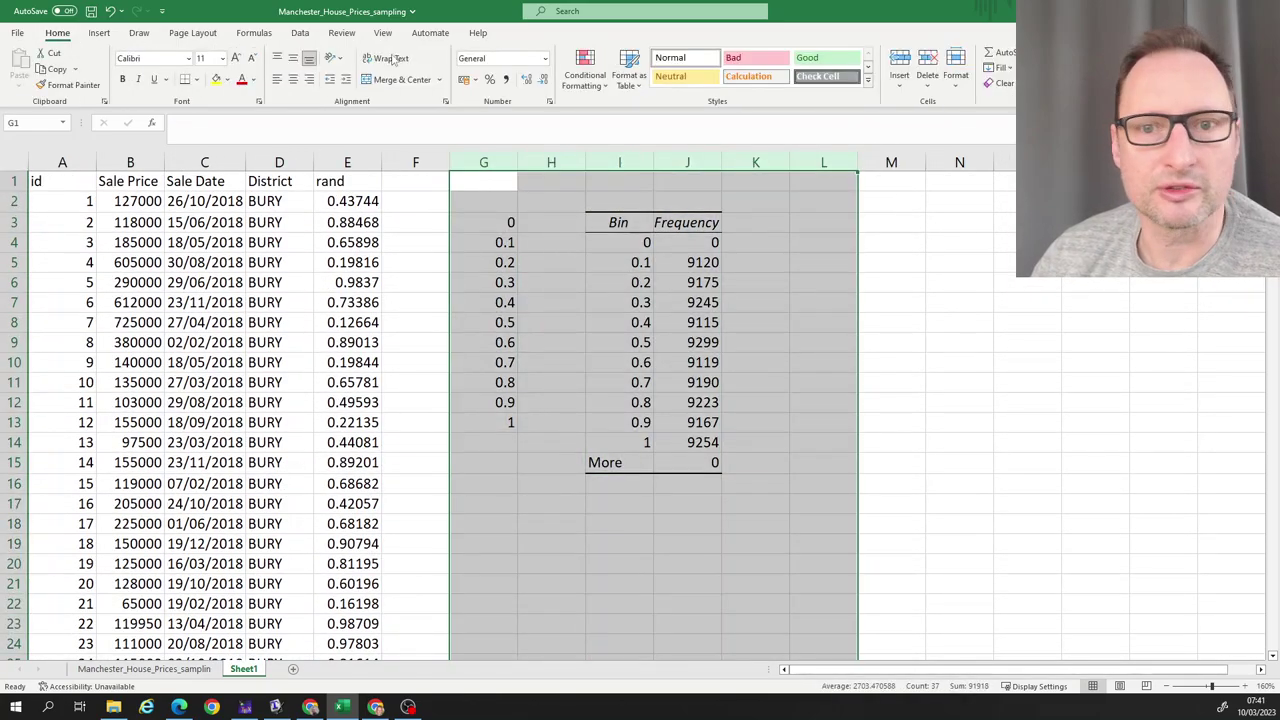
{"action": "left_click", "coordinate": [927, 66]}
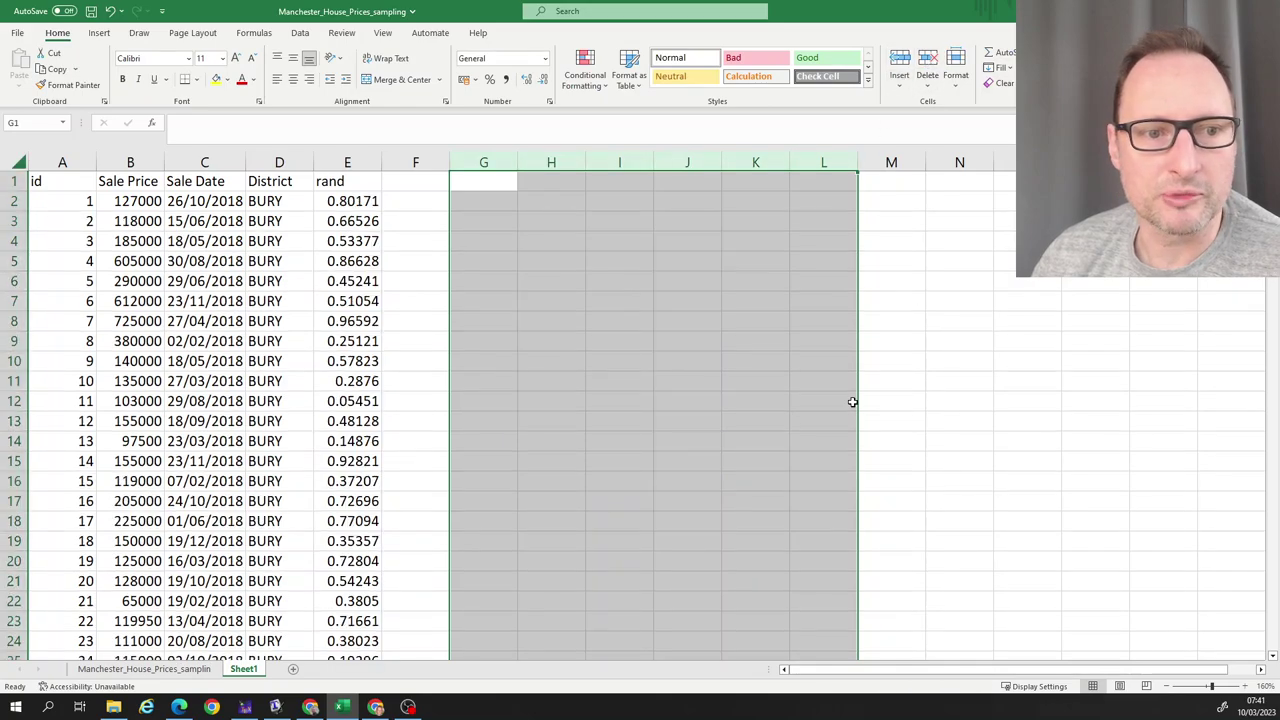
{"action": "left_click", "coordinate": [400, 288]}
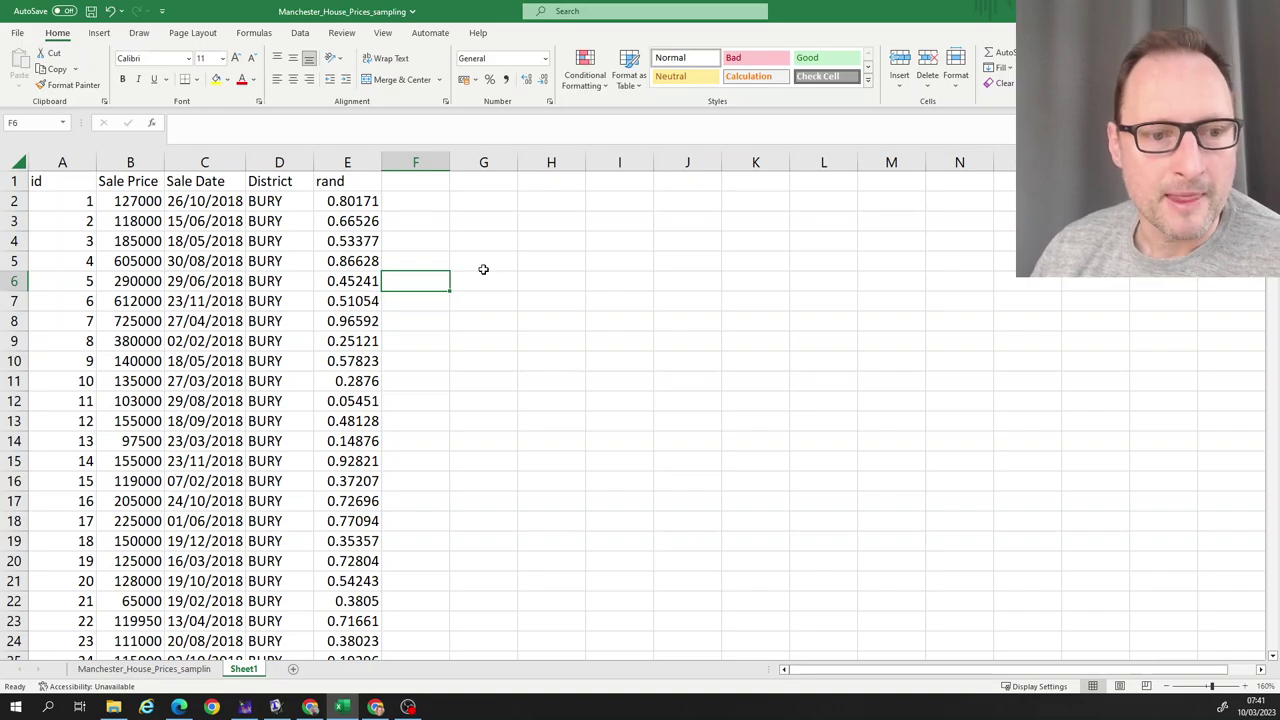
{"action": "left_click", "coordinate": [342, 162]}
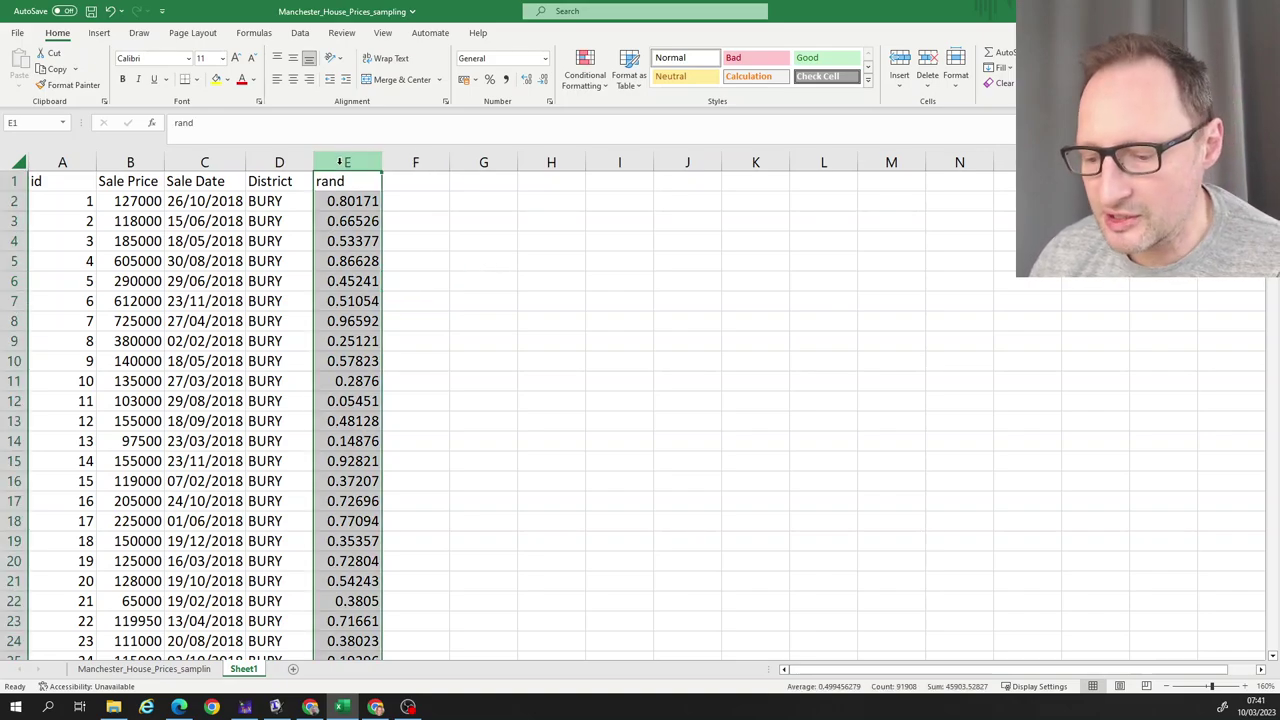
Enter 4 and 5 in G5 and G6 to show the rand values recalculating
{"action": "left_click", "coordinate": [479, 259]}
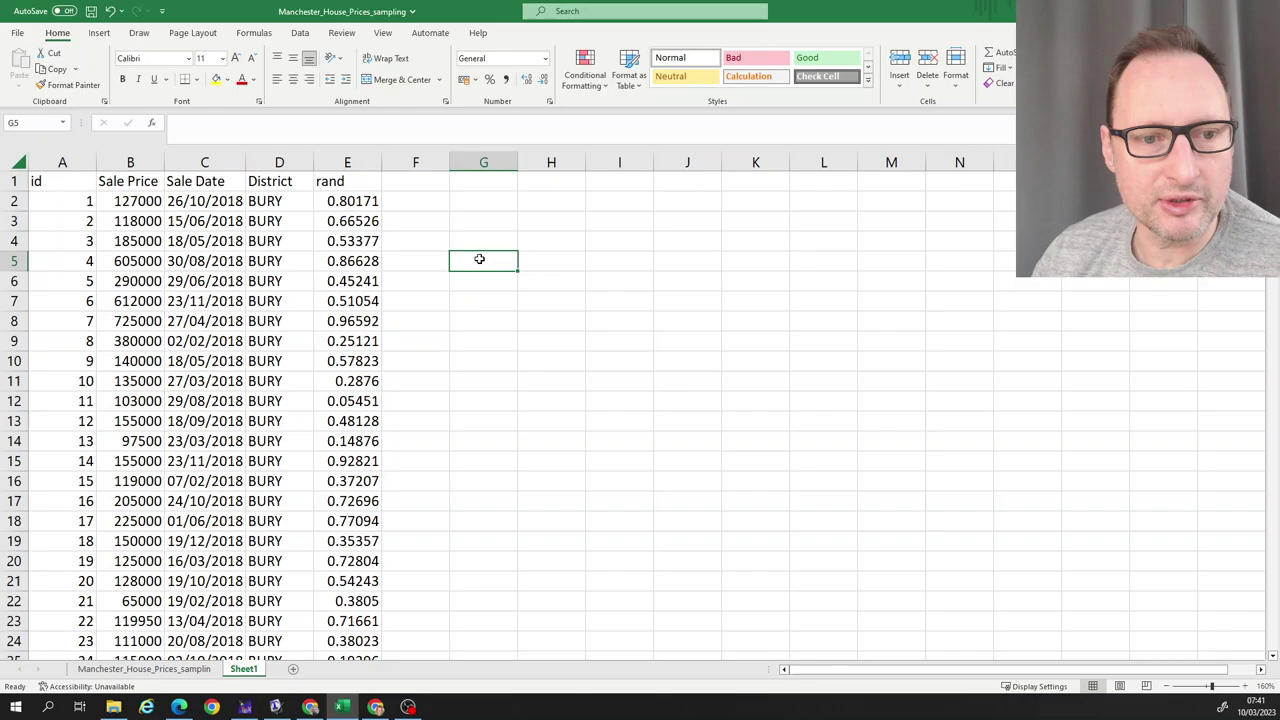
{"action": "type", "text": "="}
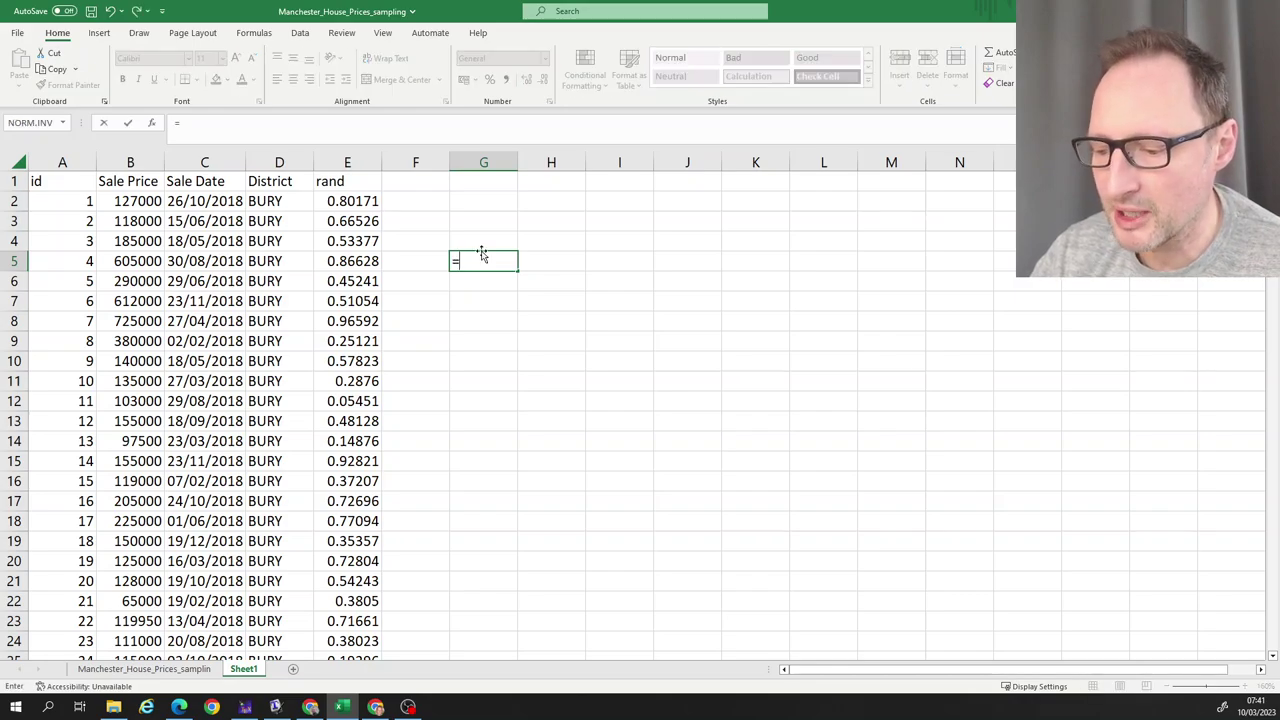
{"action": "type", "text": "4"}
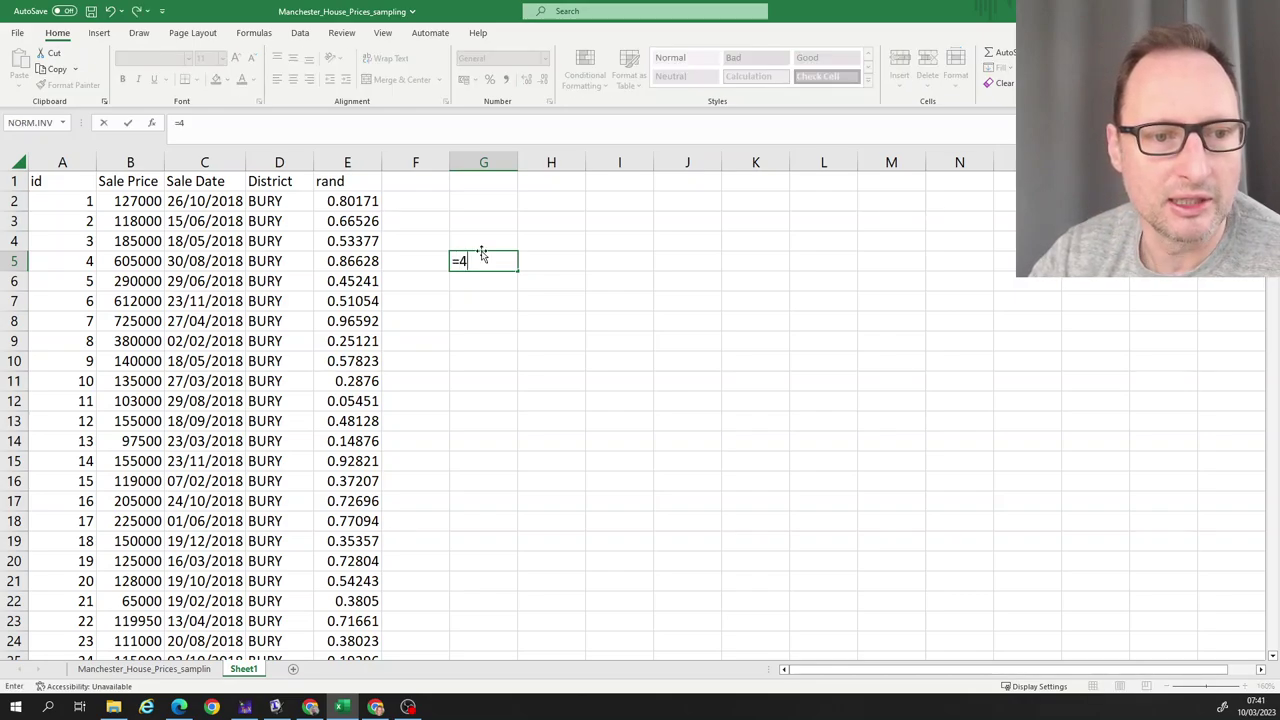
{"action": "key", "text": "Return"}
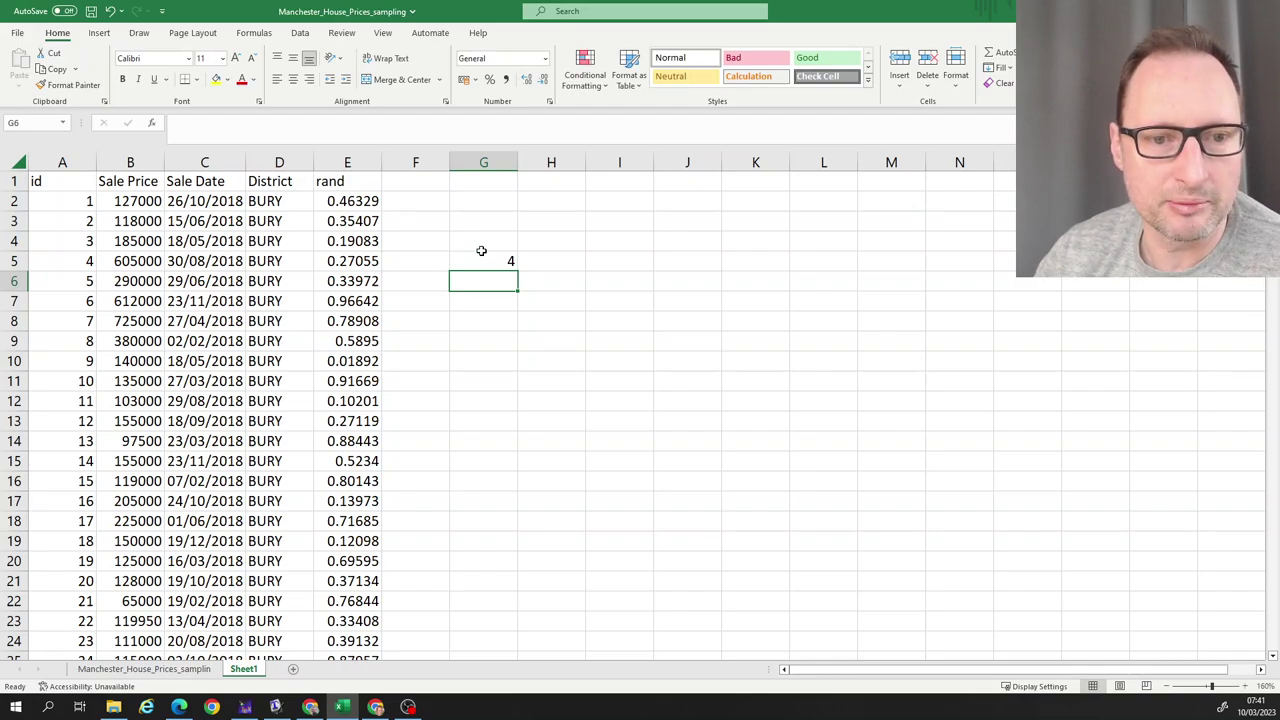
{"action": "type", "text": "5"}
{"action": "key", "text": "Return"}
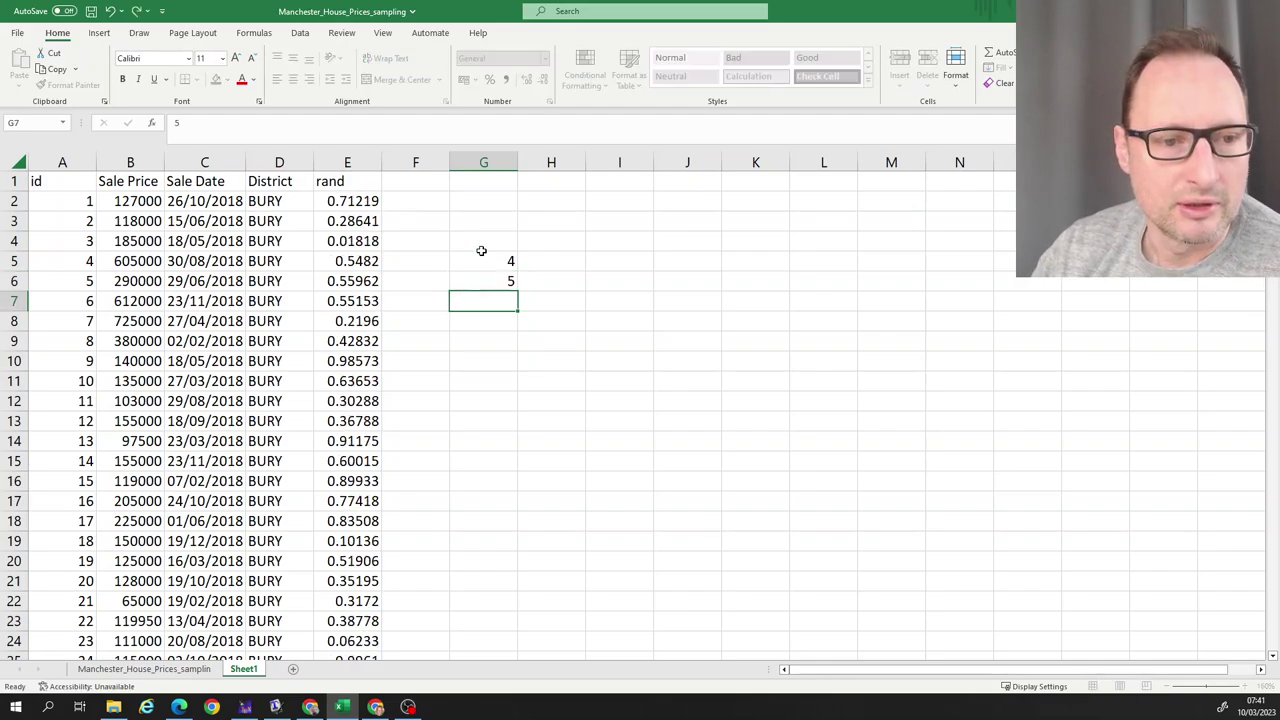
{"action": "left_click", "coordinate": [488, 160]}
Delete the test values and paste column E over itself as fixed values
{"action": "key", "text": "Delete"}
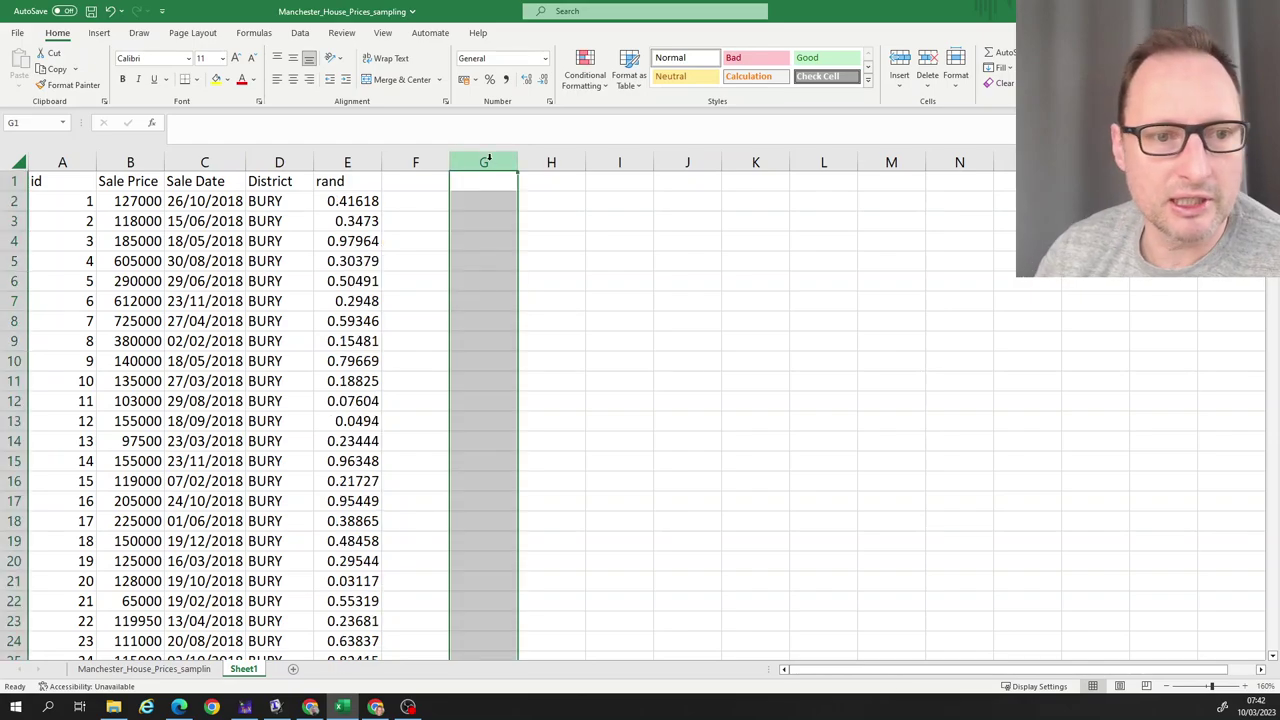
{"action": "left_click", "coordinate": [336, 162]}
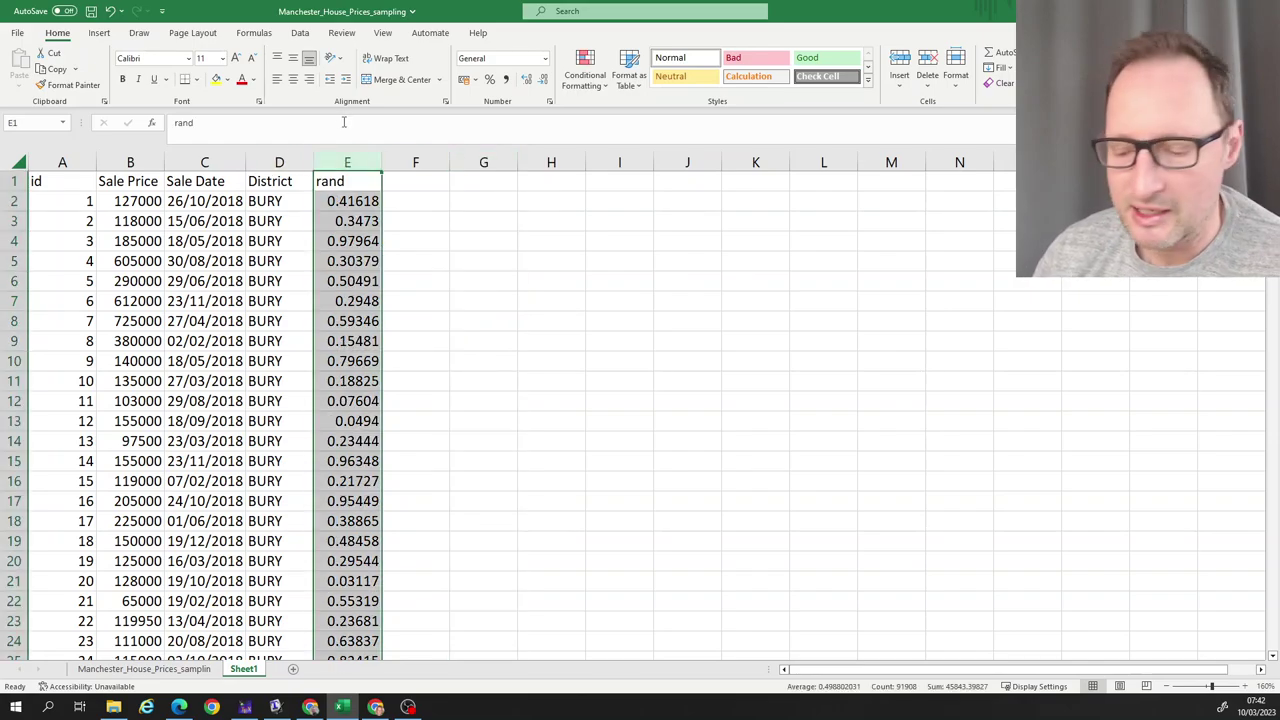
{"action": "key", "text": "ctrl+c"}
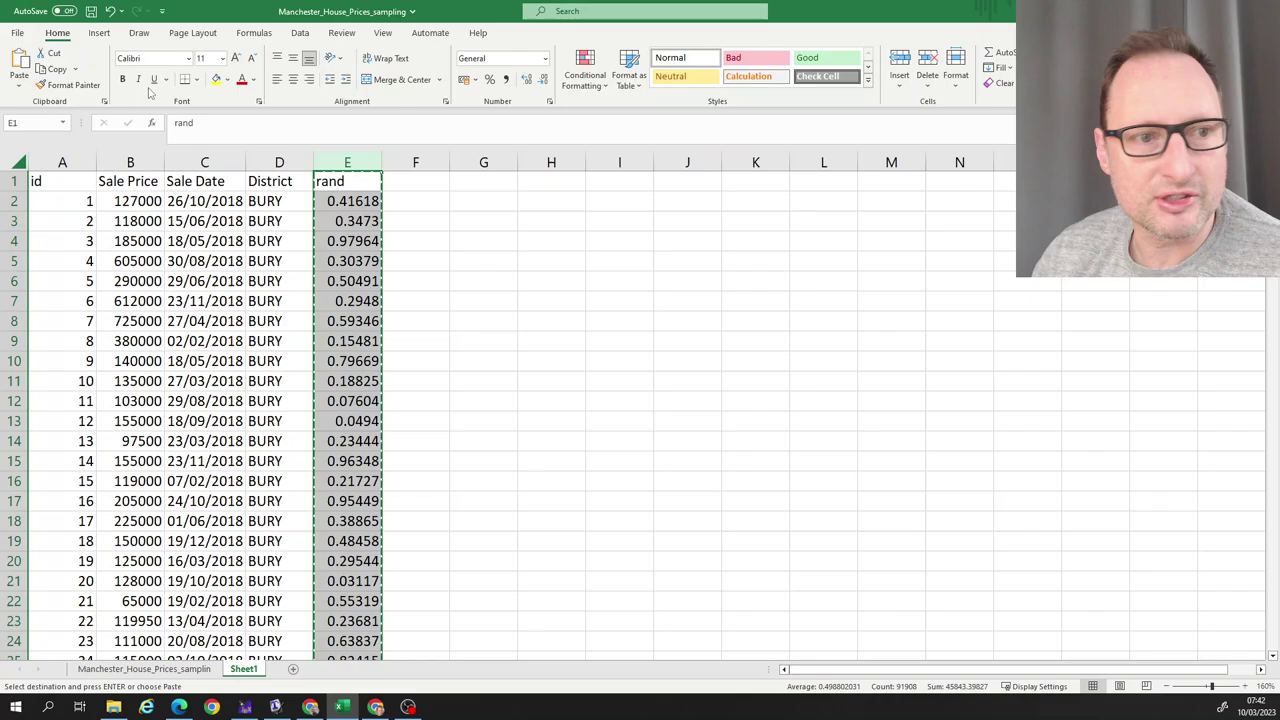
{"action": "left_click", "coordinate": [19, 86]}
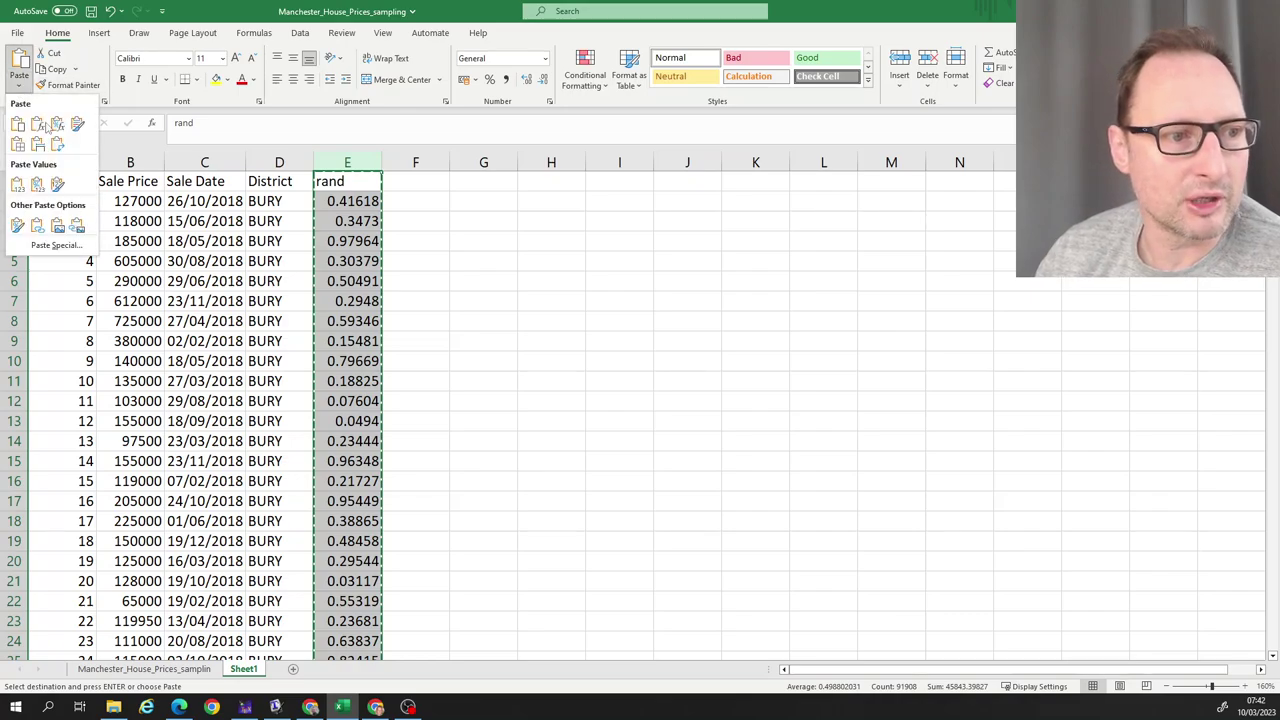
{"action": "left_click", "coordinate": [17, 184]}
{"action": "left_click", "coordinate": [414, 283]}
{"action": "left_click", "coordinate": [362, 285]}
{"action": "left_click", "coordinate": [365, 343]}
{"action": "left_click", "coordinate": [346, 403]}
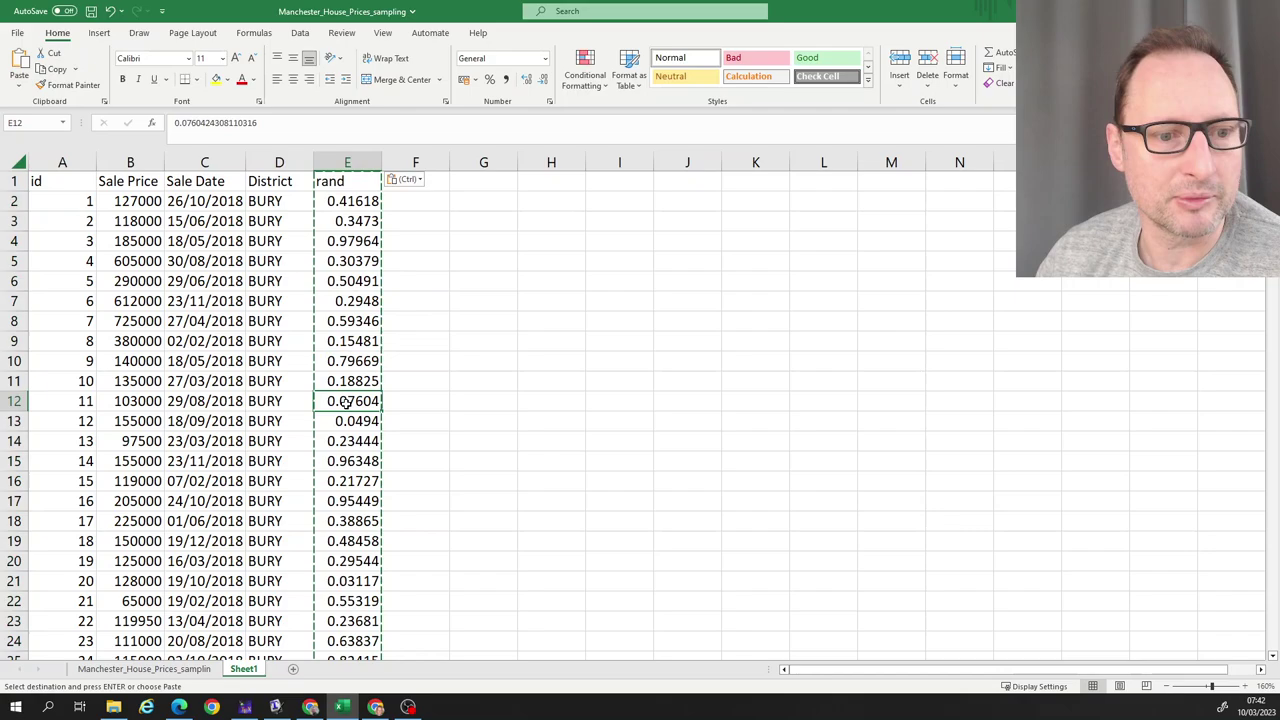
{"action": "left_click", "coordinate": [360, 303]}
Sort columns A–E by rand, smallest to largest
{"action": "left_click_drag", "start_coordinate": [82, 160], "coordinate": [347, 162]}
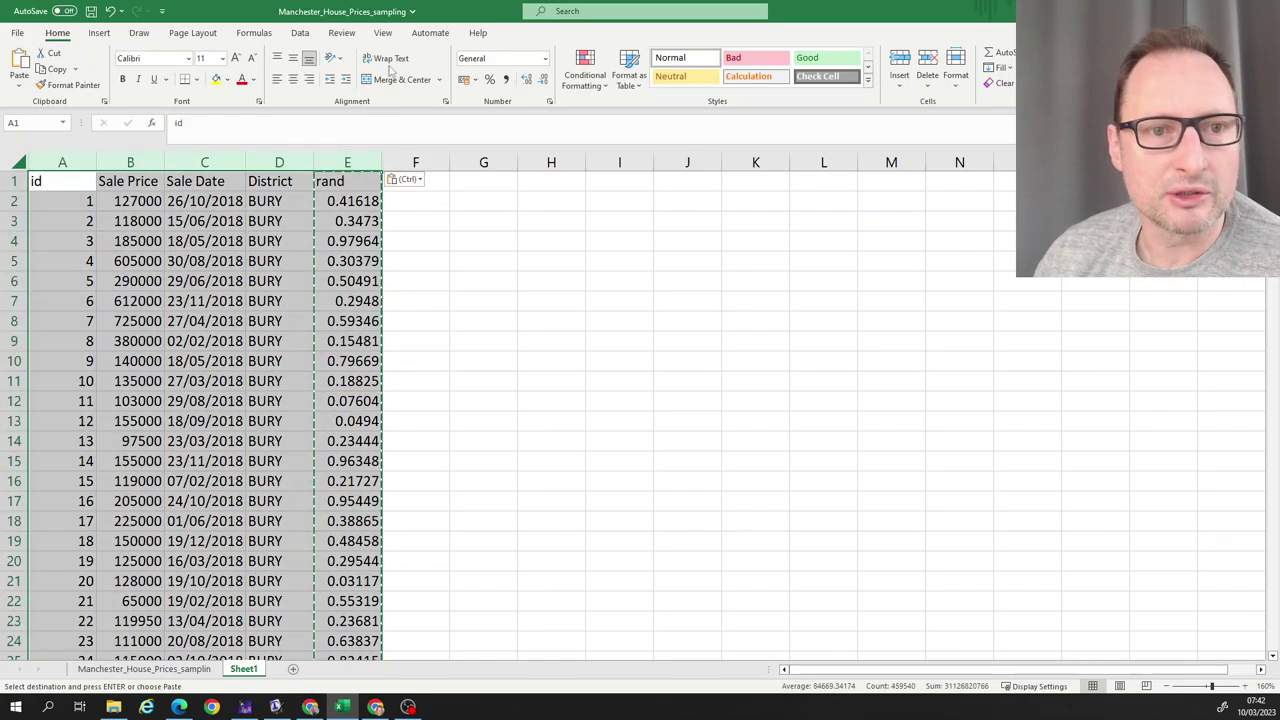
{"action": "left_click", "coordinate": [300, 32]}
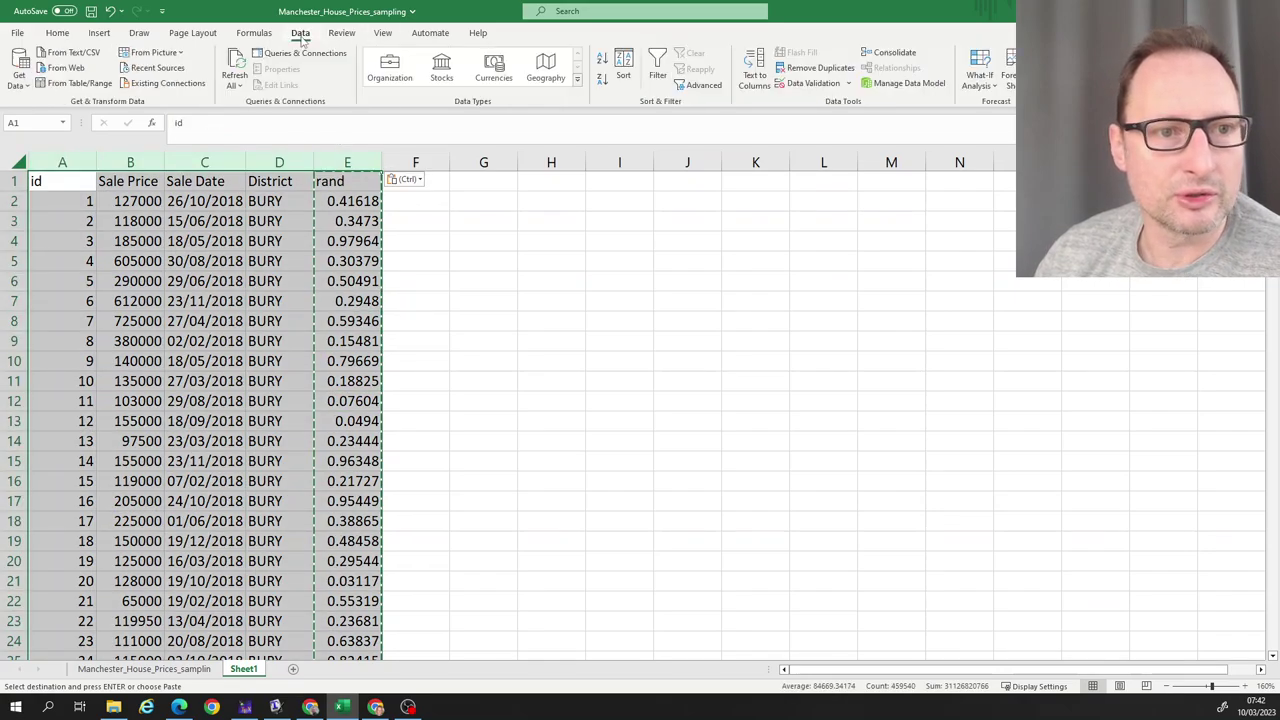
{"action": "left_click", "coordinate": [623, 66]}
{"action": "left_click", "coordinate": [499, 306]}
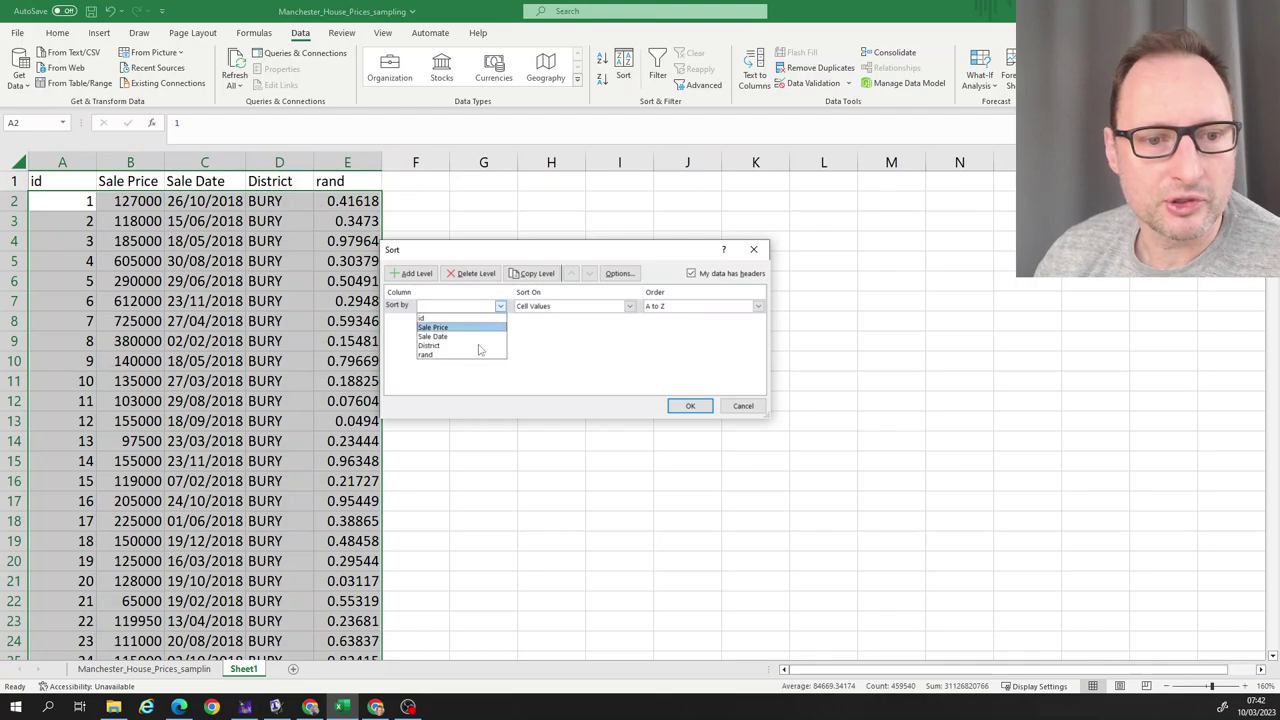
{"action": "left_click", "coordinate": [480, 356]}
{"action": "left_click", "coordinate": [689, 406]}
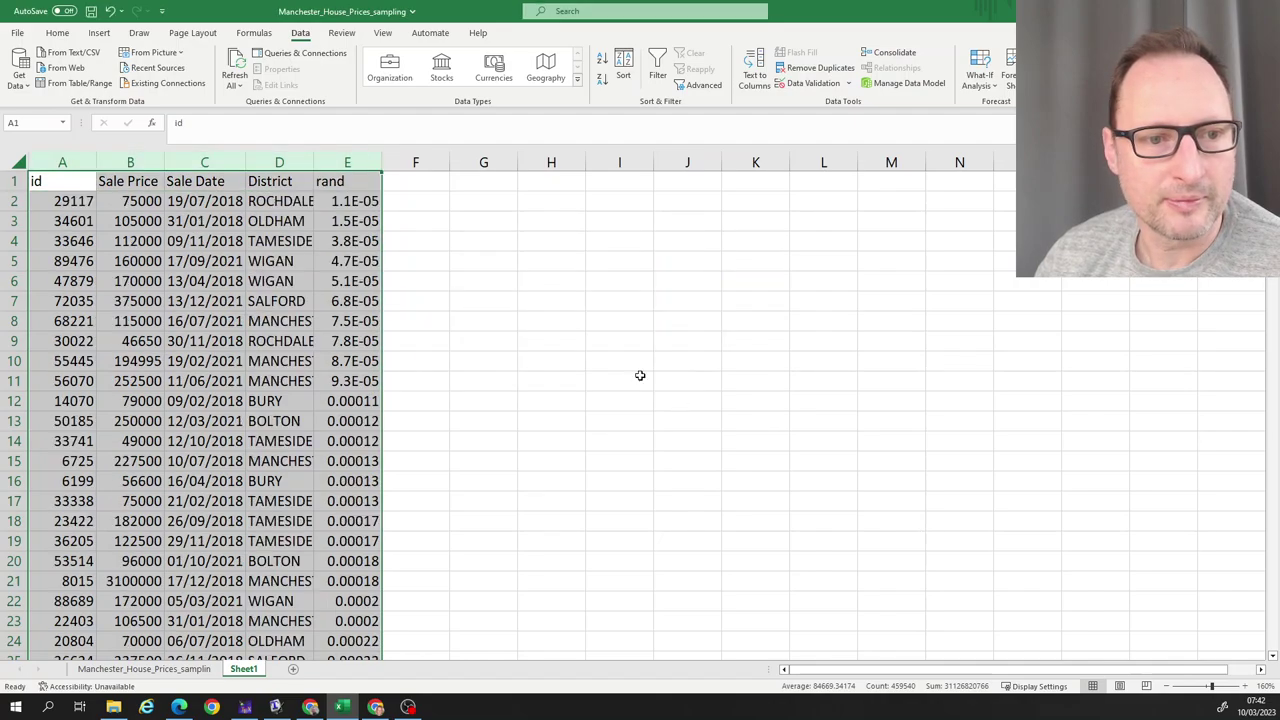
{"action": "left_click", "coordinate": [403, 239]}
{"action": "left_click_drag", "start_coordinate": [358, 201], "coordinate": [358, 441]}
Label H1 'n=30' and enter =AVERAGE(B2:B31) in H2, giving 264208
{"action": "left_click", "coordinate": [528, 185]}
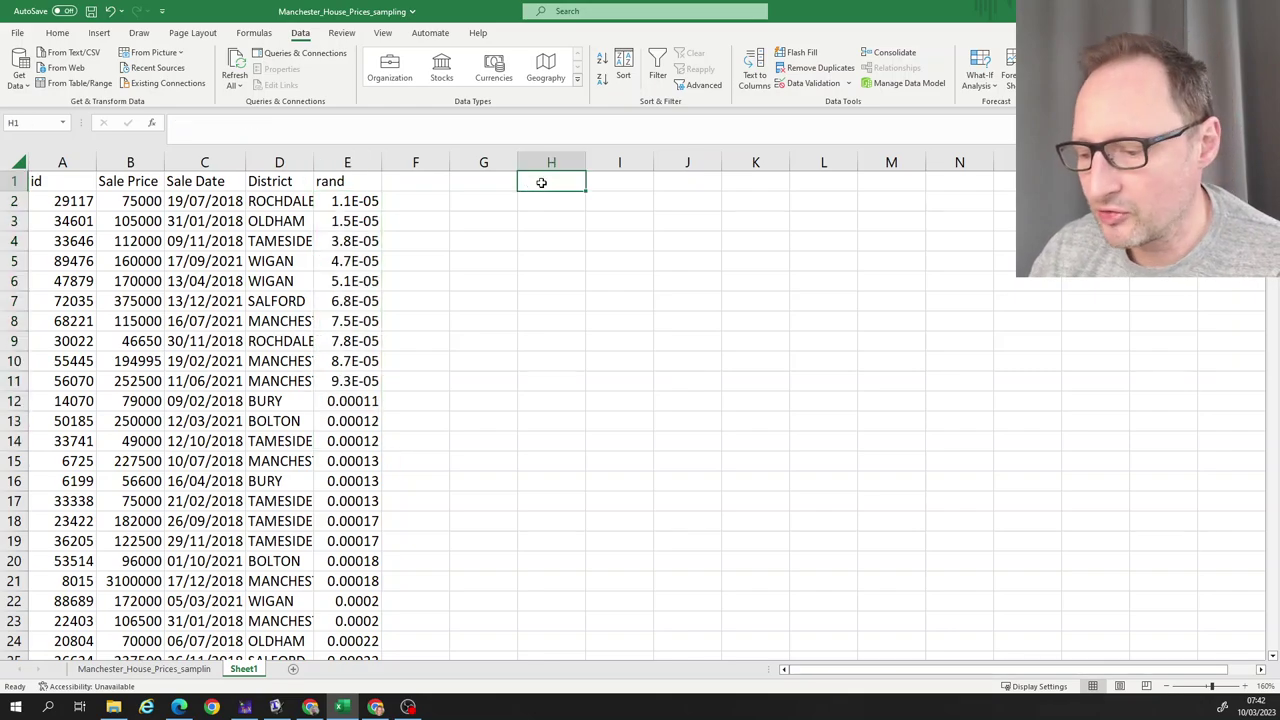
{"action": "type", "text": "n="}
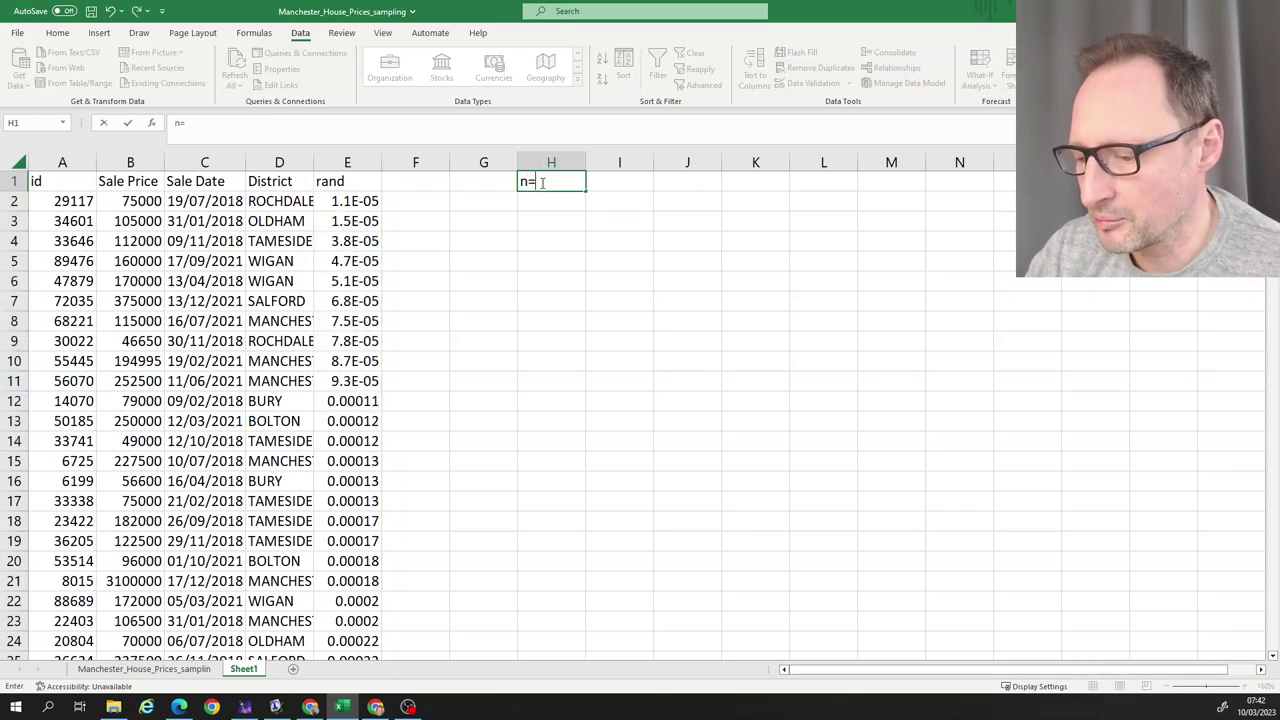
{"action": "type", "text": "30"}
{"action": "key", "text": "Return"}
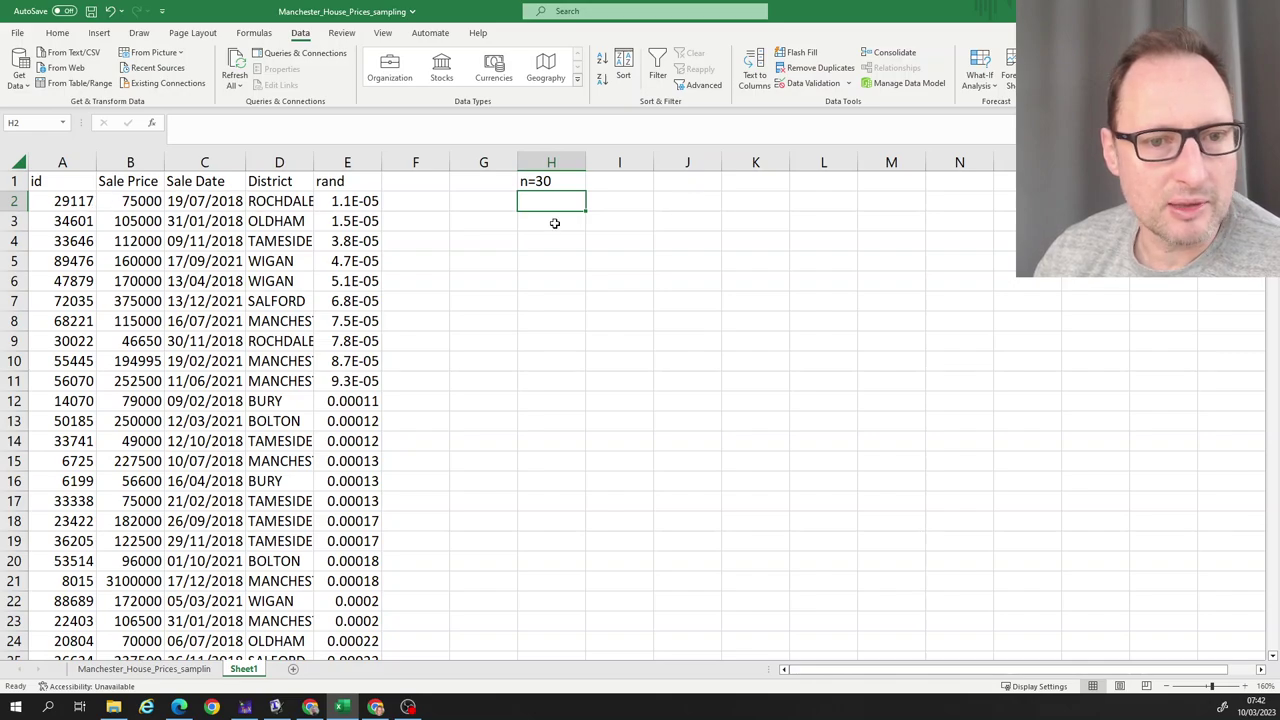
{"action": "type", "text": "=av"}
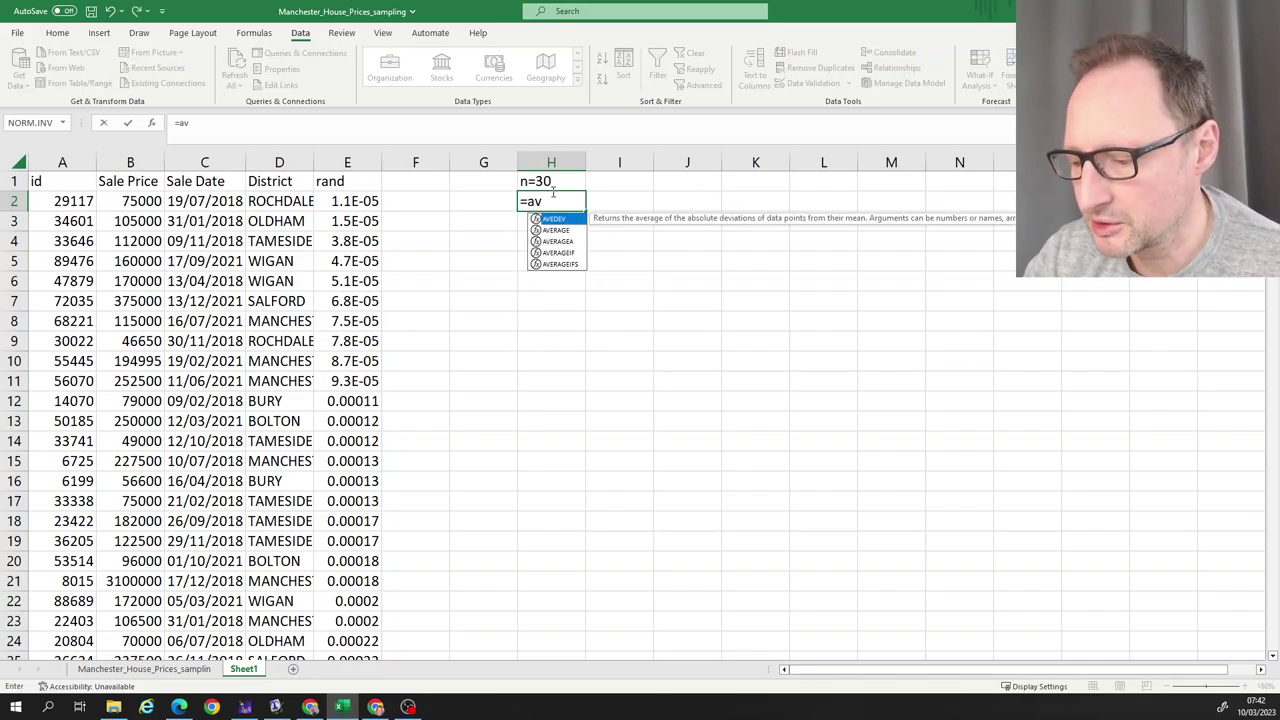
{"action": "type", "text": "erage()"}
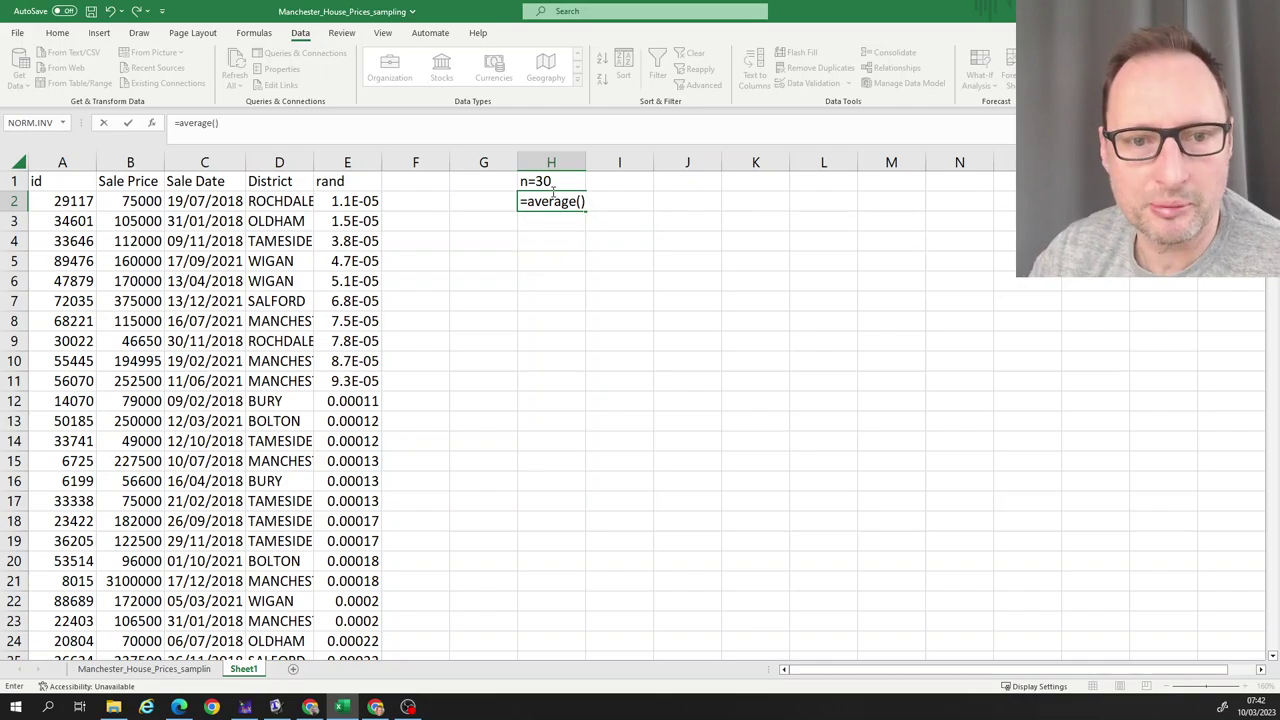
{"action": "left_click", "coordinate": [215, 122]}
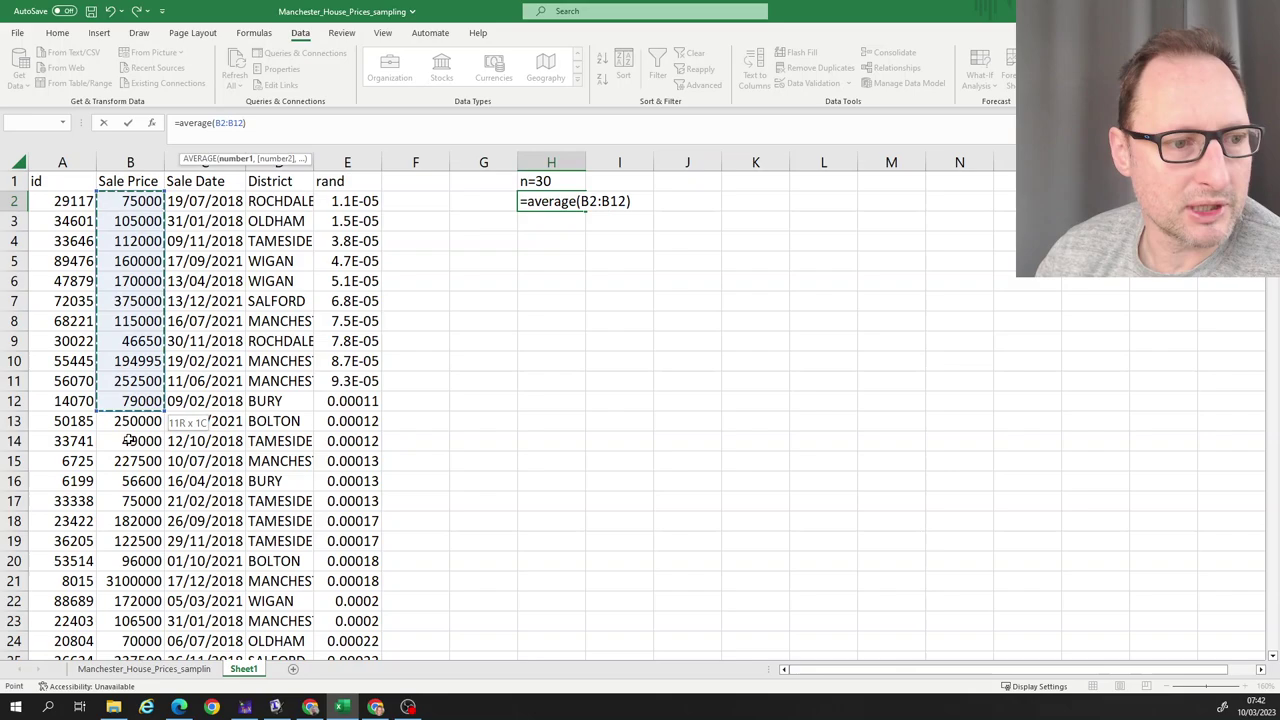
{"action": "left_click_drag", "start_coordinate": [130, 441], "coordinate": [105, 601]}
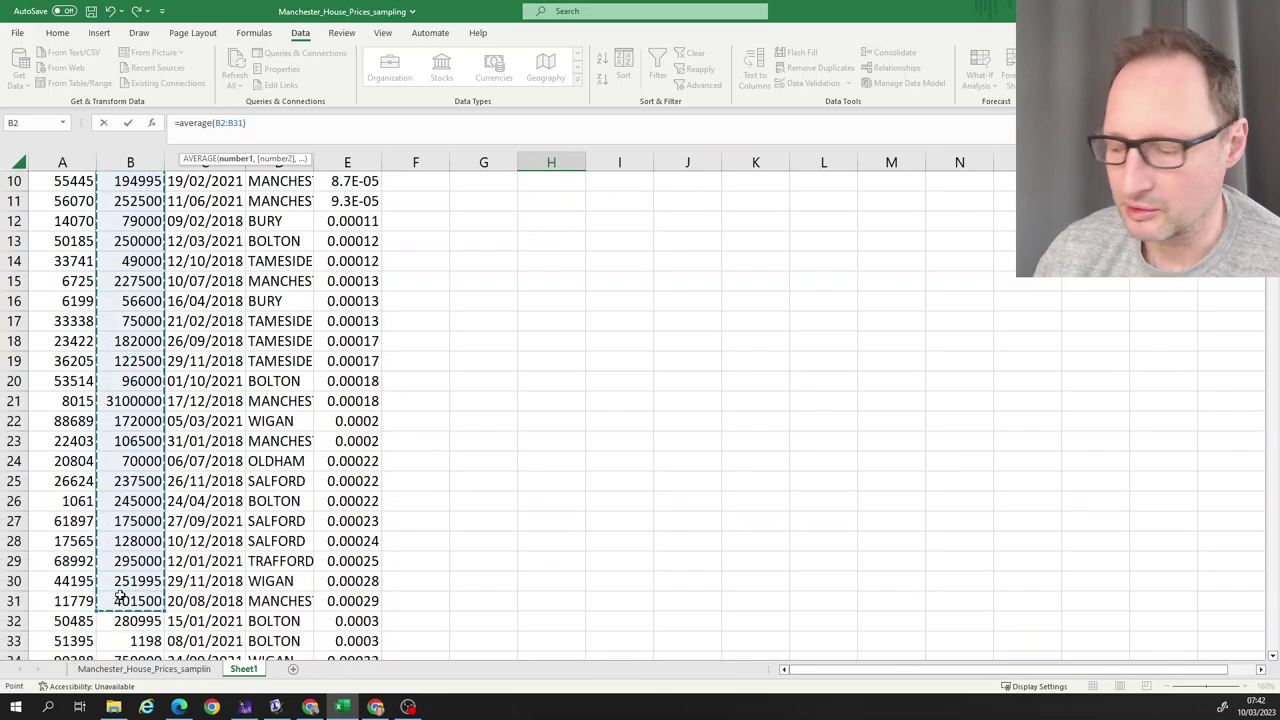
{"action": "key", "text": "Return"}
{"action": "scroll", "coordinate": [617, 350], "scroll_direction": "up", "scroll_amount": 1}
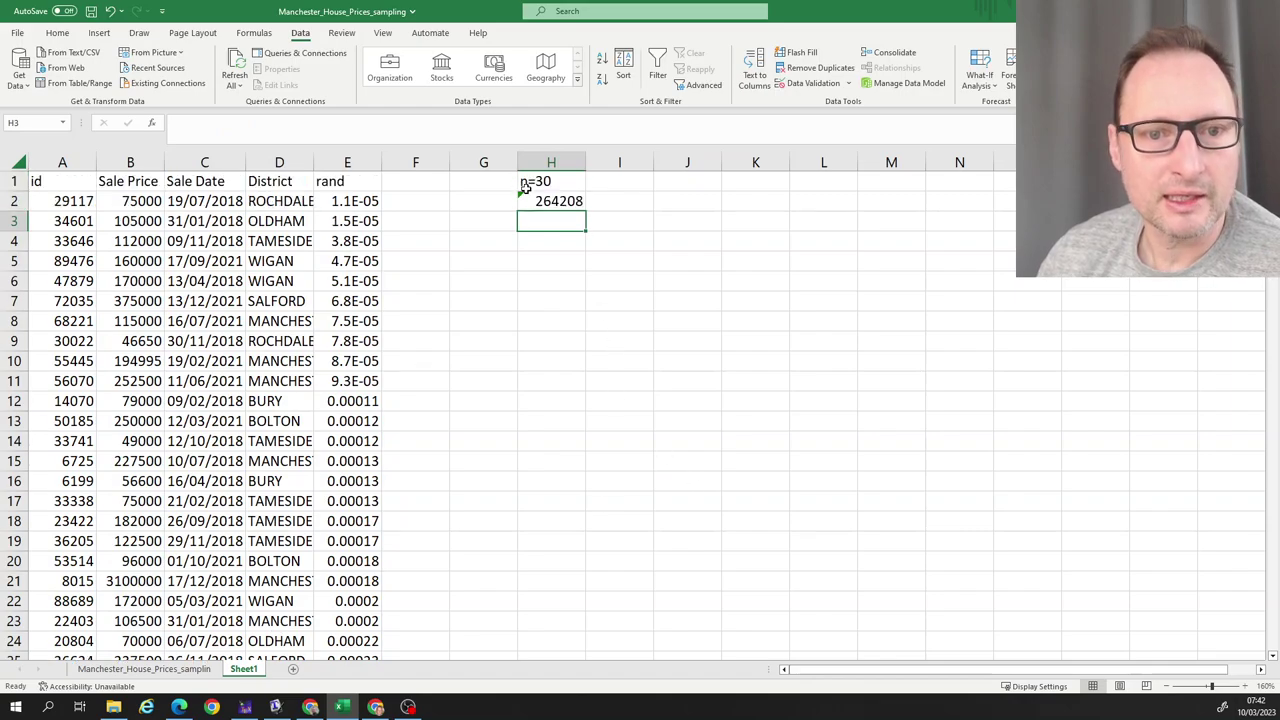
{"action": "left_click", "coordinate": [560, 200]}
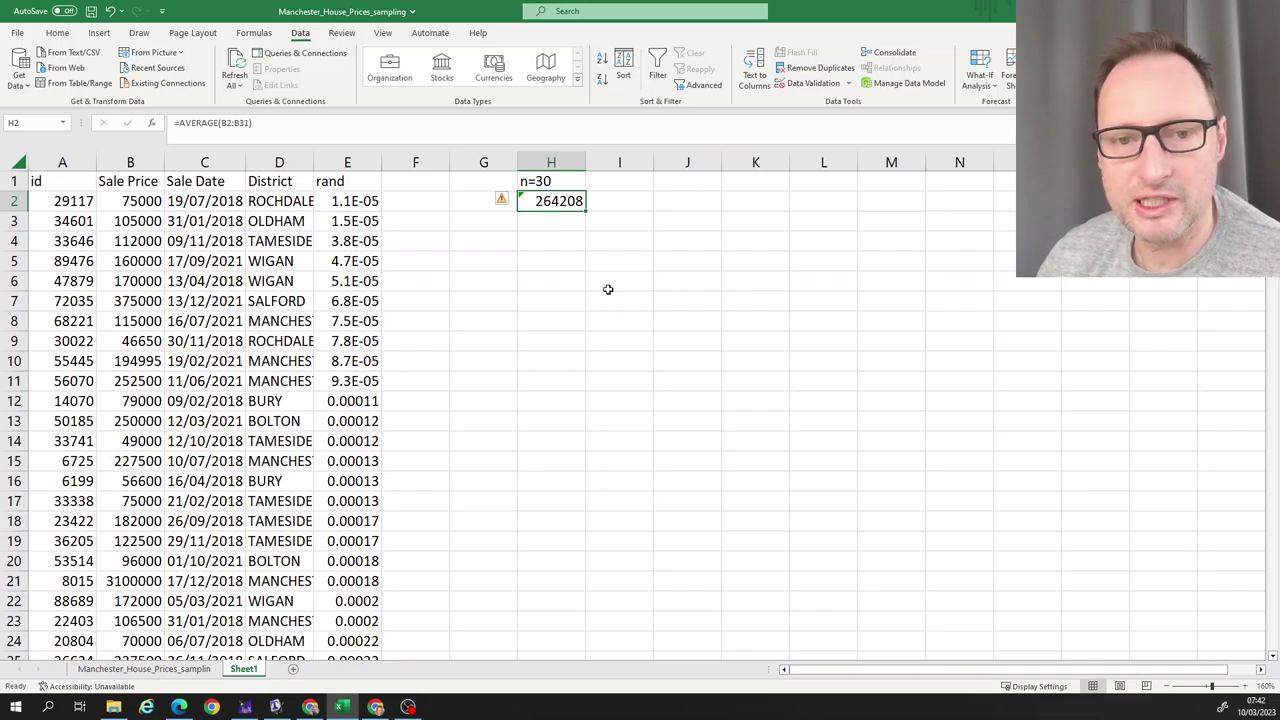
Paste the H2 average 264208 into K2 as a fixed value
{"action": "key", "text": "ctrl+c"}
{"action": "left_click", "coordinate": [740, 200]}
{"action": "key", "text": "ctrl+v"}
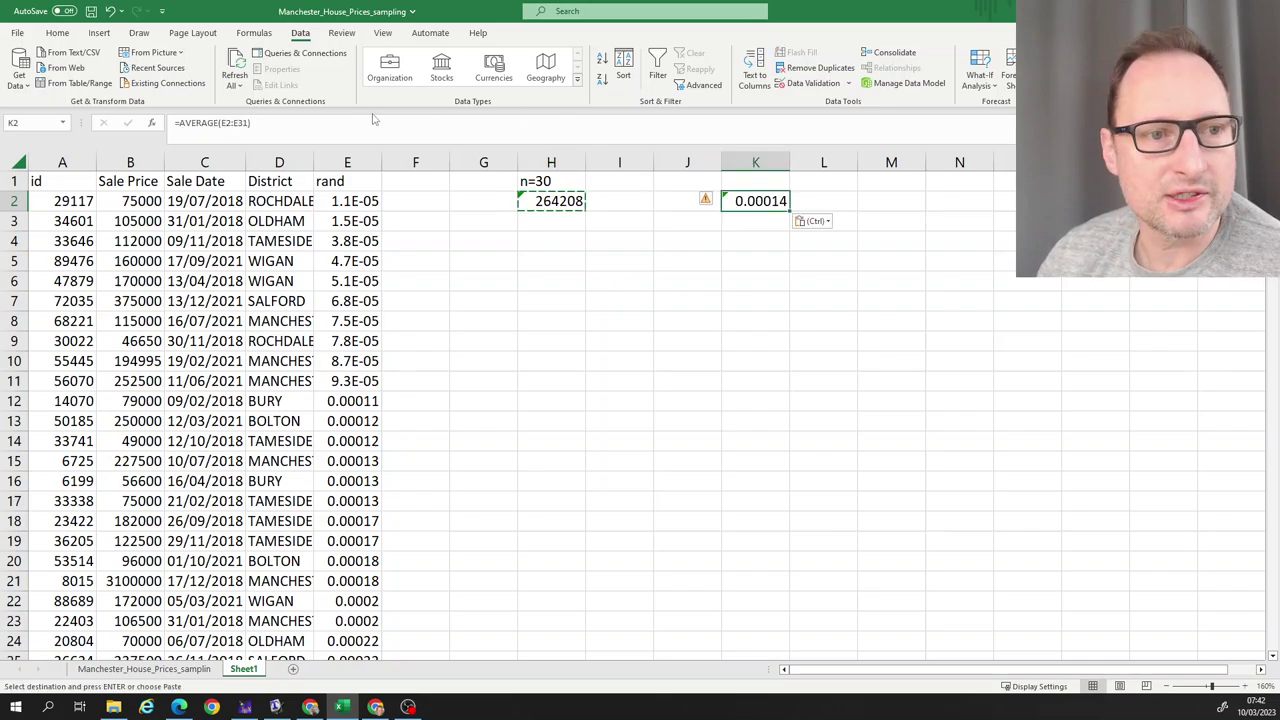
{"action": "left_click", "coordinate": [576, 202]}
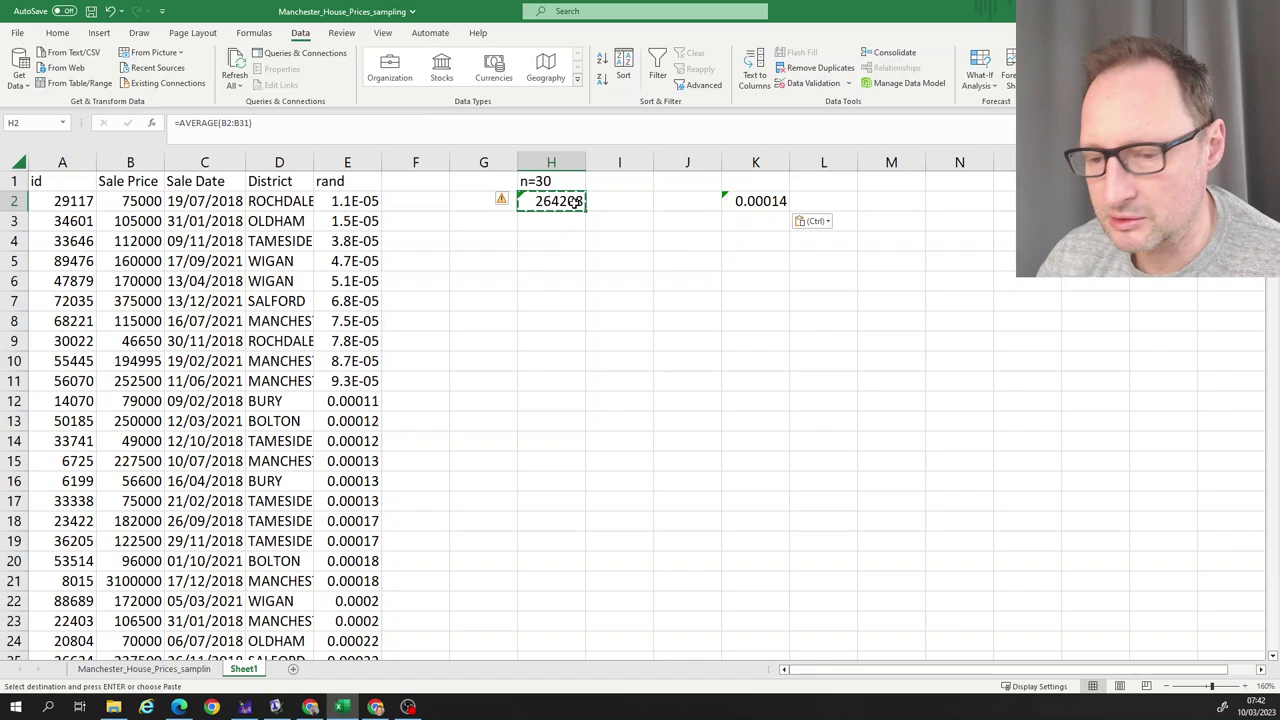
{"action": "key", "text": "ctrl+c"}
{"action": "left_click", "coordinate": [743, 200]}
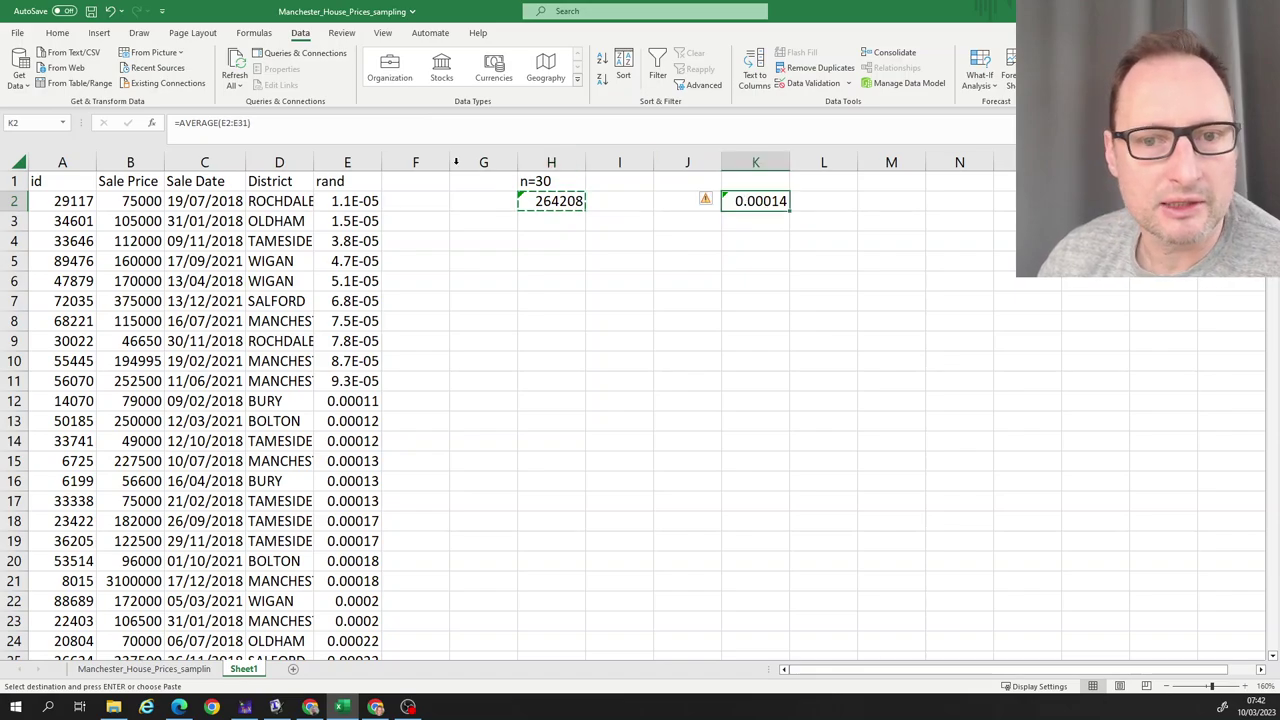
{"action": "left_click", "coordinate": [57, 33]}
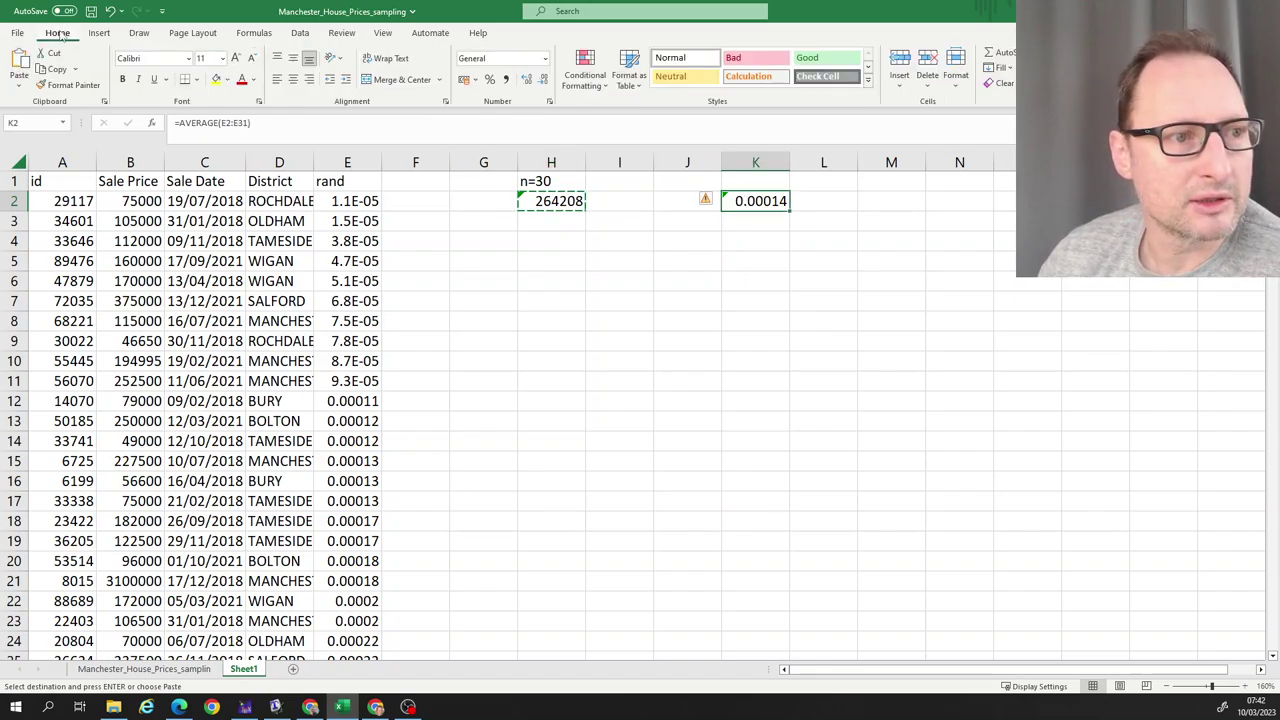
{"action": "left_click", "coordinate": [19, 86]}
{"action": "left_click", "coordinate": [21, 184]}
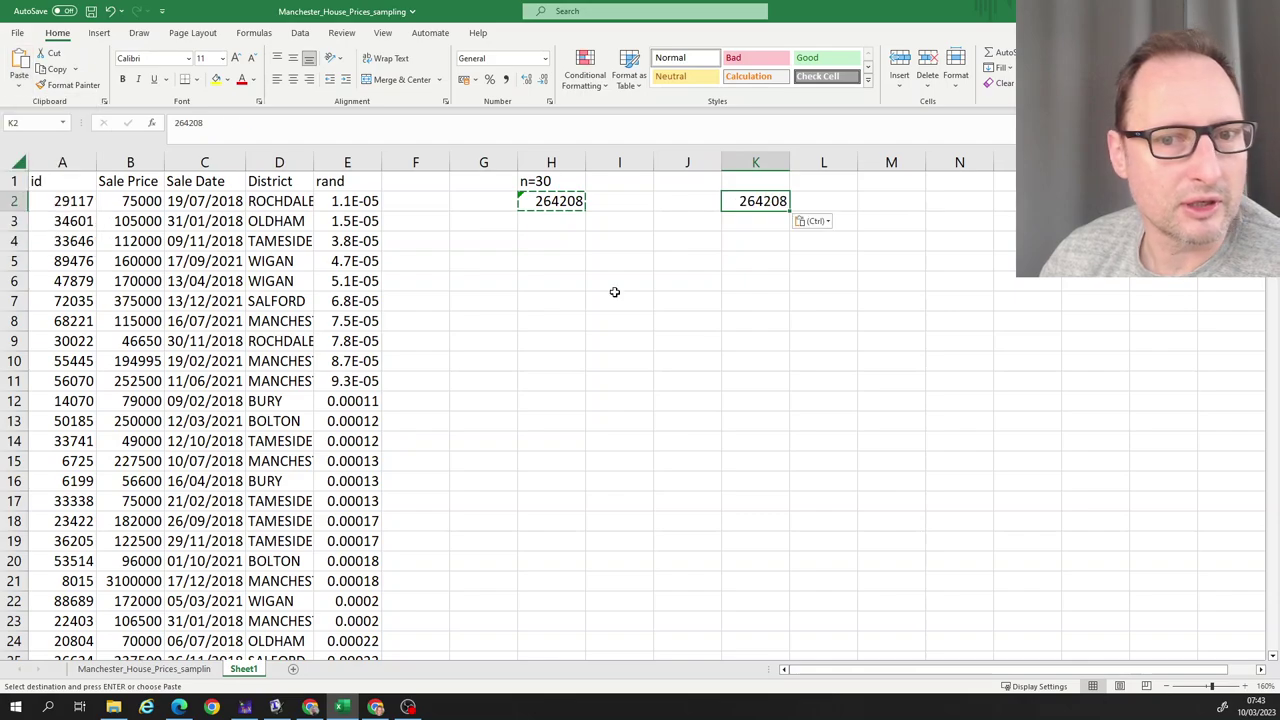
{"action": "left_click", "coordinate": [726, 242]}
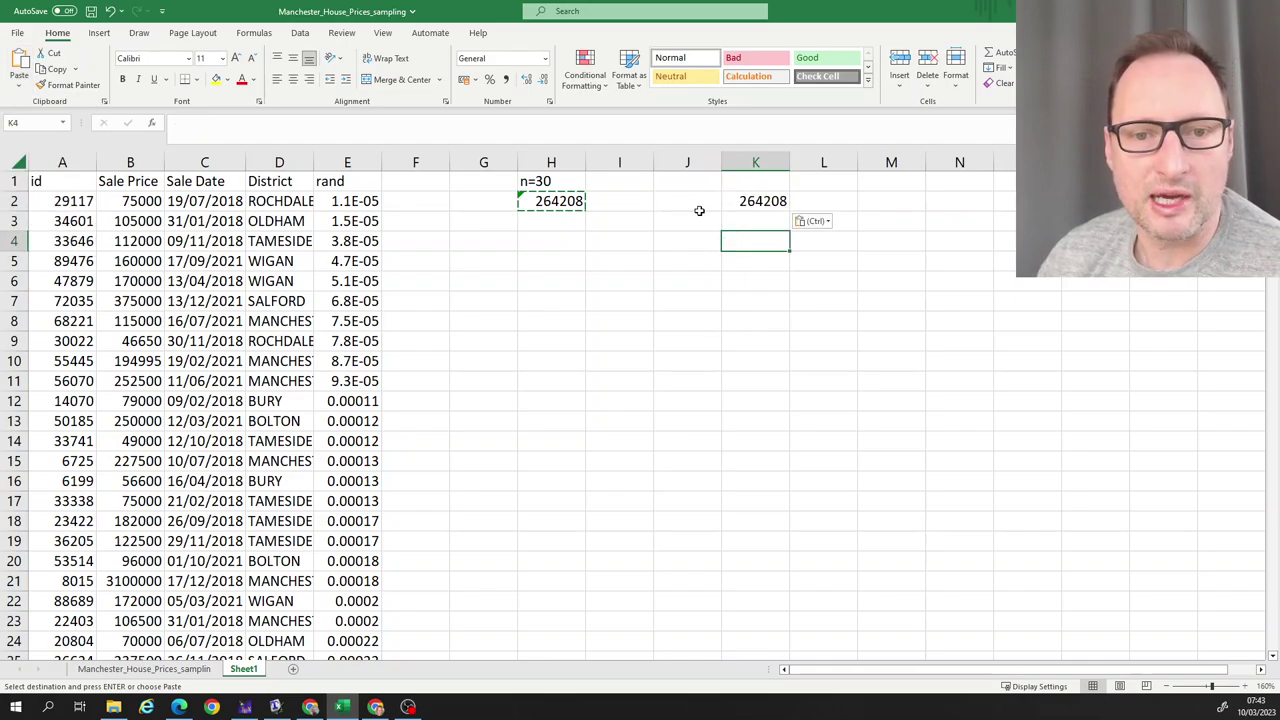
Label J2 'Sample 1' and return to the first rand value in E2
{"action": "left_click", "coordinate": [699, 208]}
{"action": "type", "text": "Sample"}
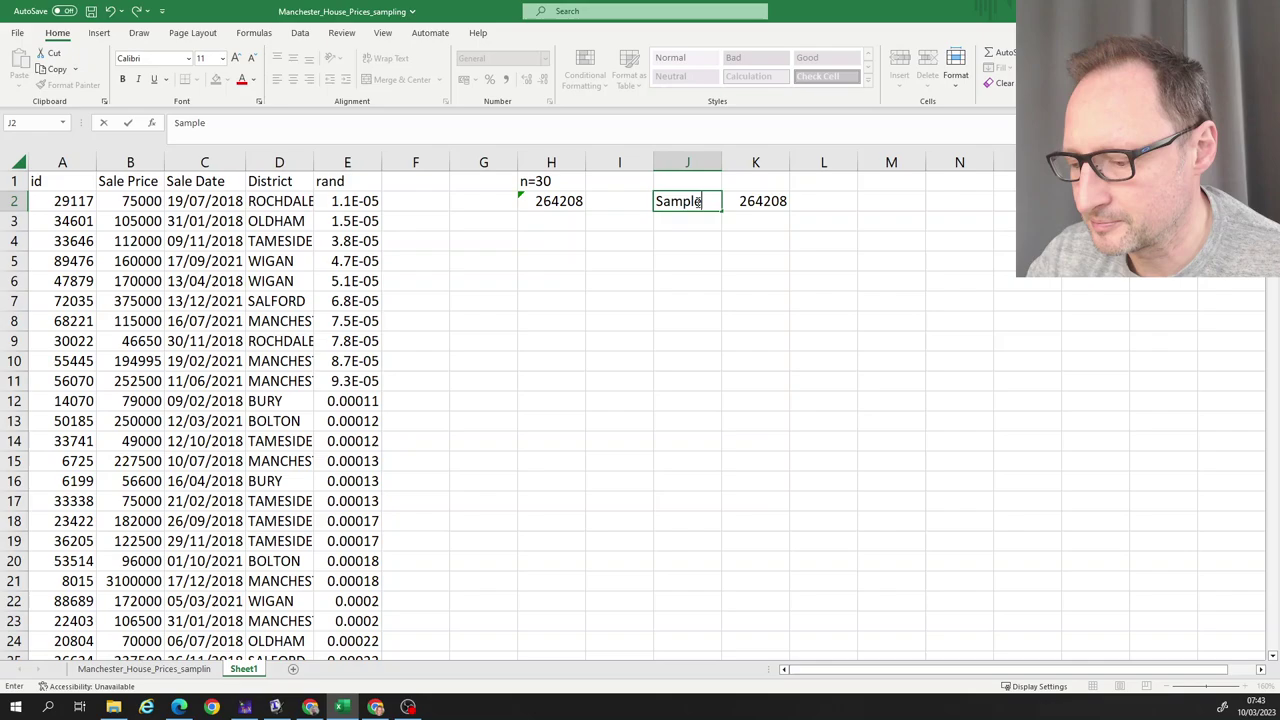
{"action": "type", "text": " 1"}
{"action": "key", "text": "Return"}
{"action": "key", "text": "Left"}
{"action": "key", "text": "Left"}
{"action": "key", "text": "Left"}
{"action": "key", "text": "Left"}
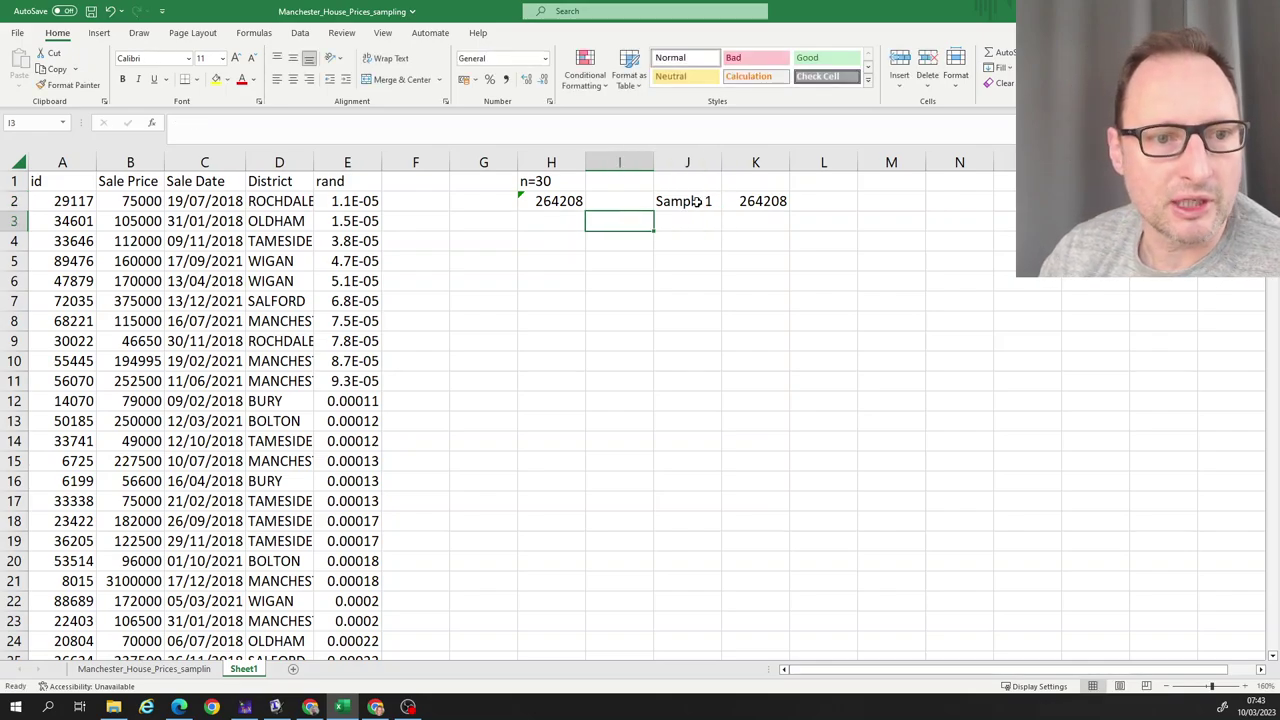
{"action": "left_click", "coordinate": [360, 203]}
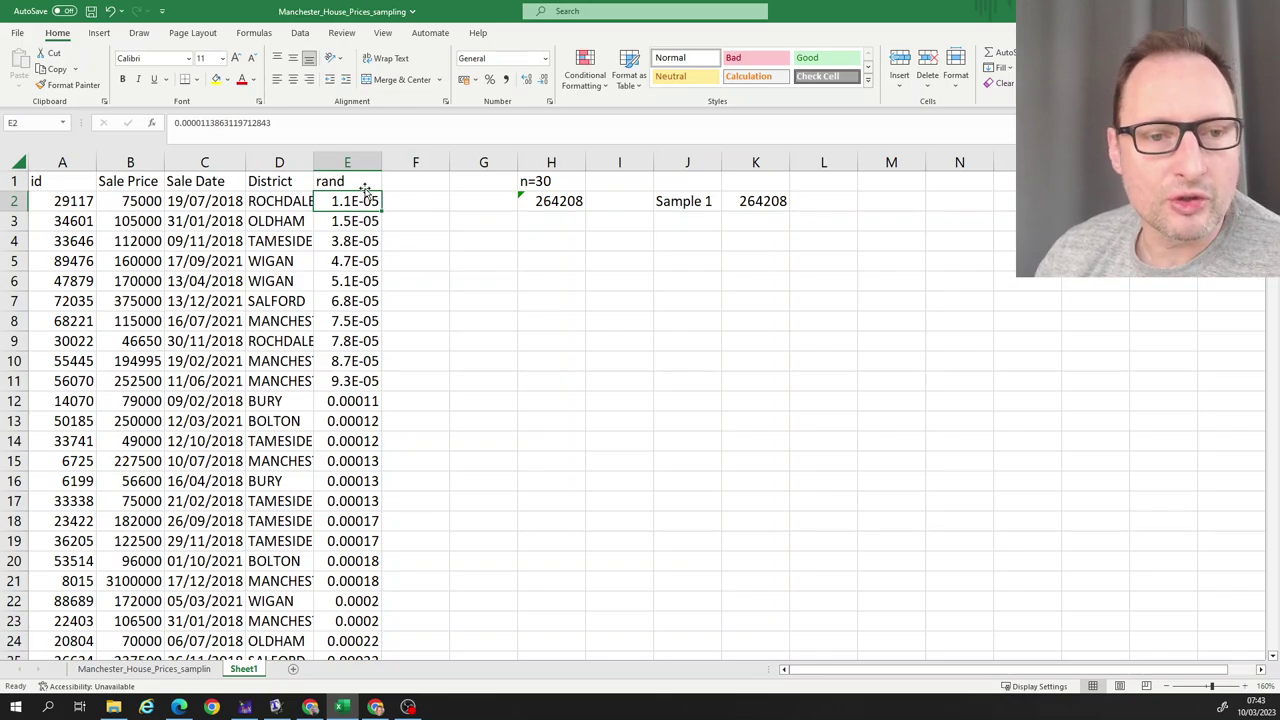
{"action": "left_click", "coordinate": [51, 161]}
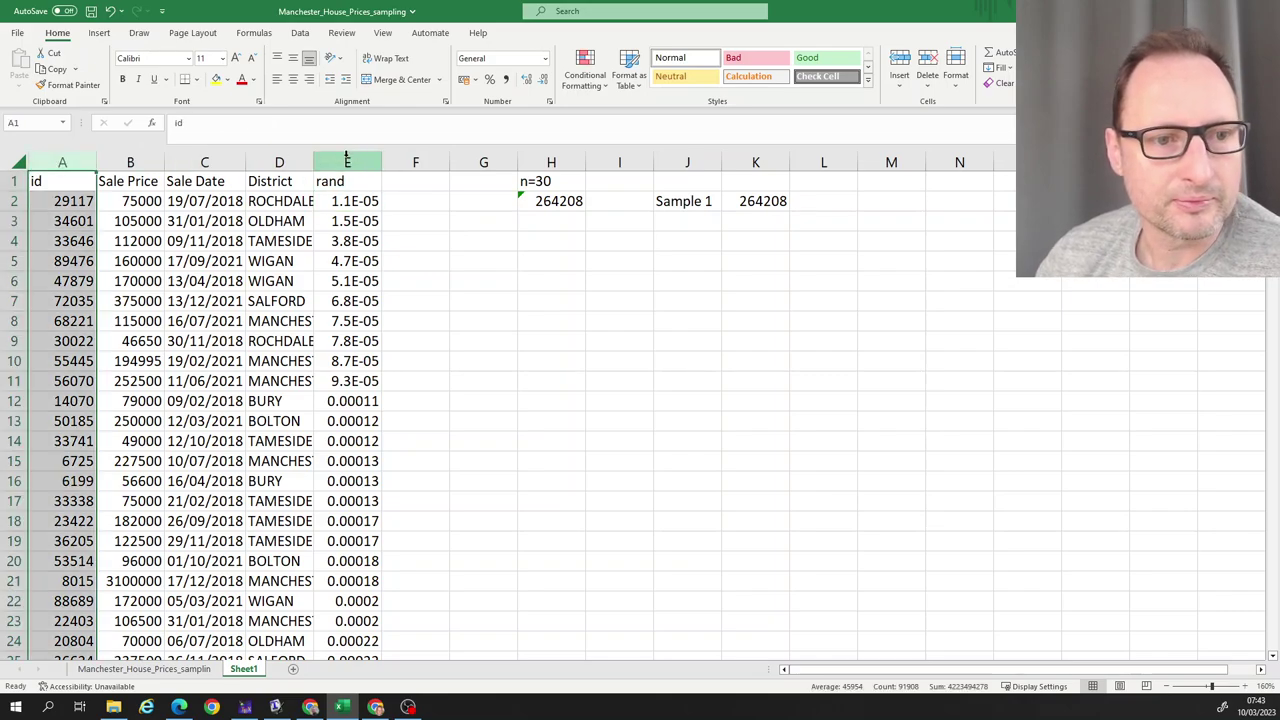
{"action": "left_click", "coordinate": [348, 200]}
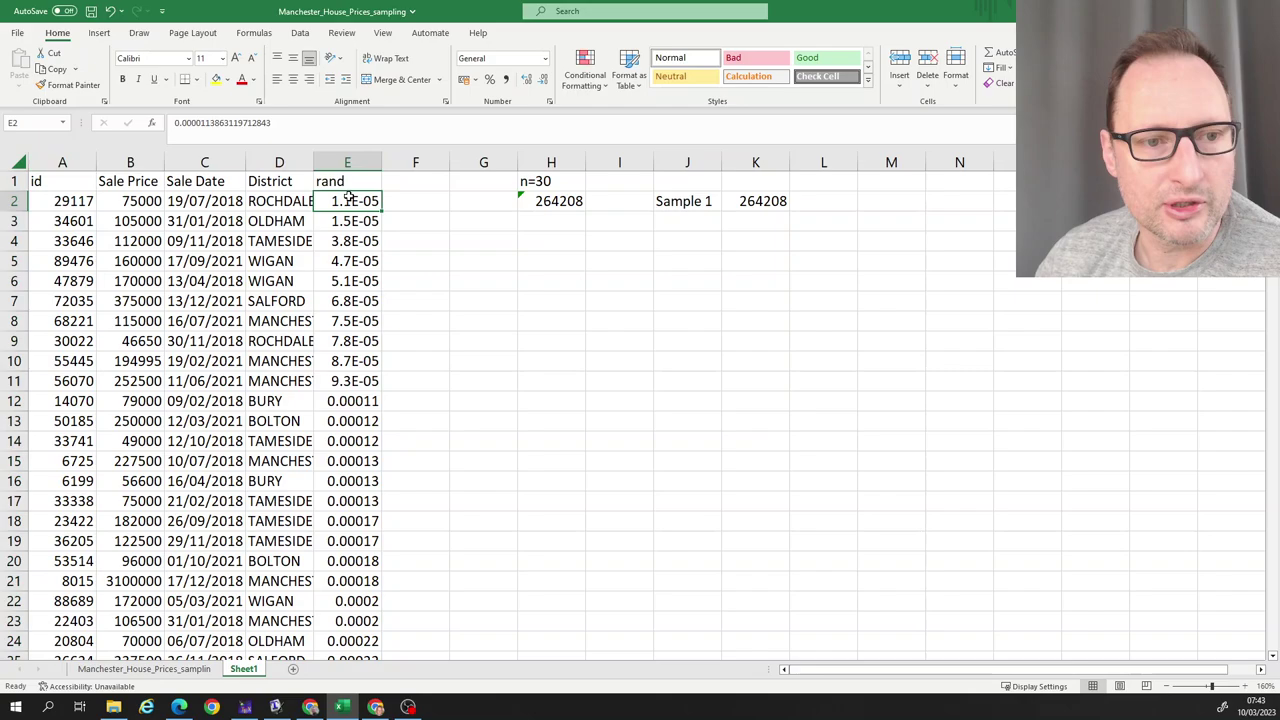
Re-enter =RAND() in E2, fill it down the rand column and check the formula in E7
{"action": "type", "text": "=ran"}
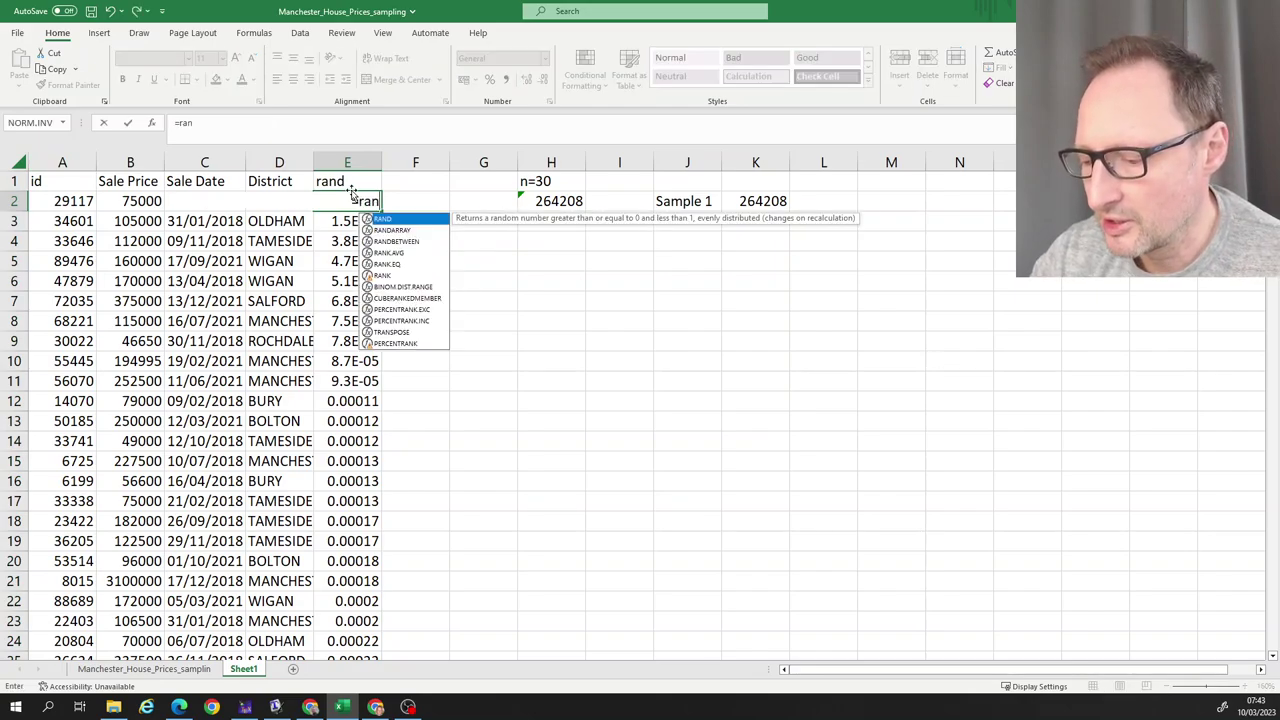
{"action": "type", "text": "d()"}
{"action": "key", "text": "Return"}
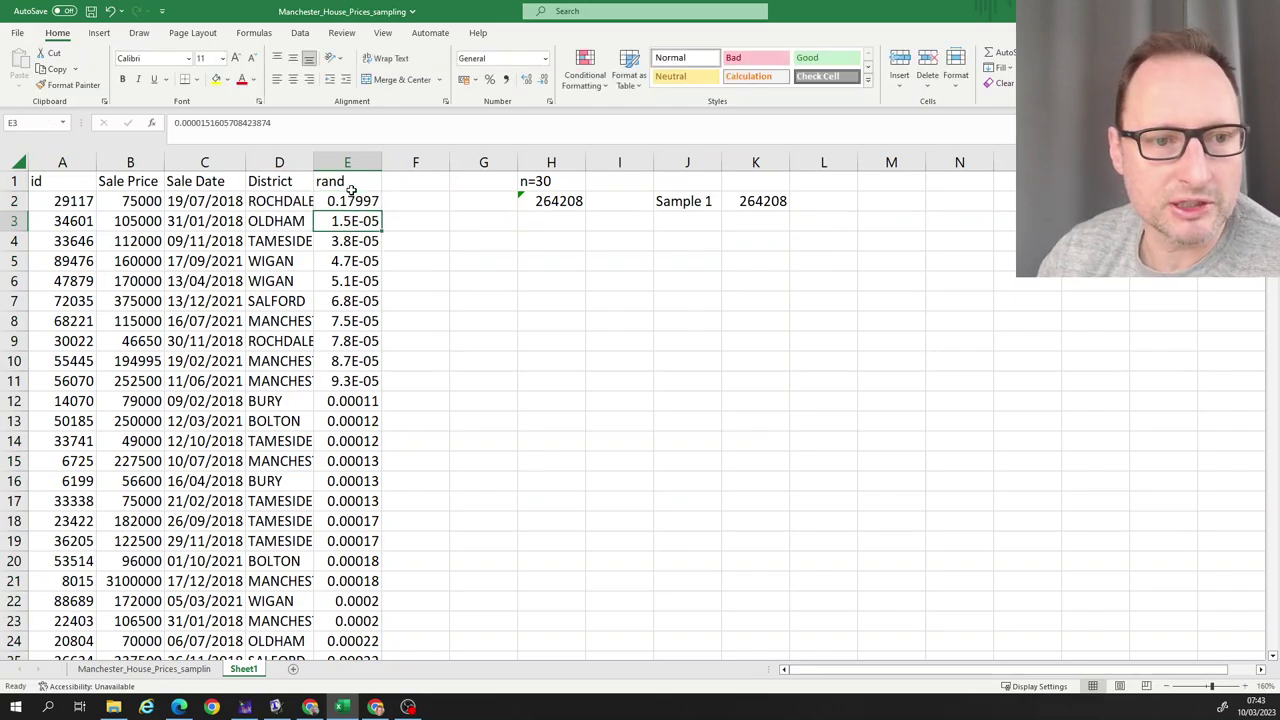
{"action": "left_click", "coordinate": [372, 203]}
{"action": "double_click", "coordinate": [381, 211]}
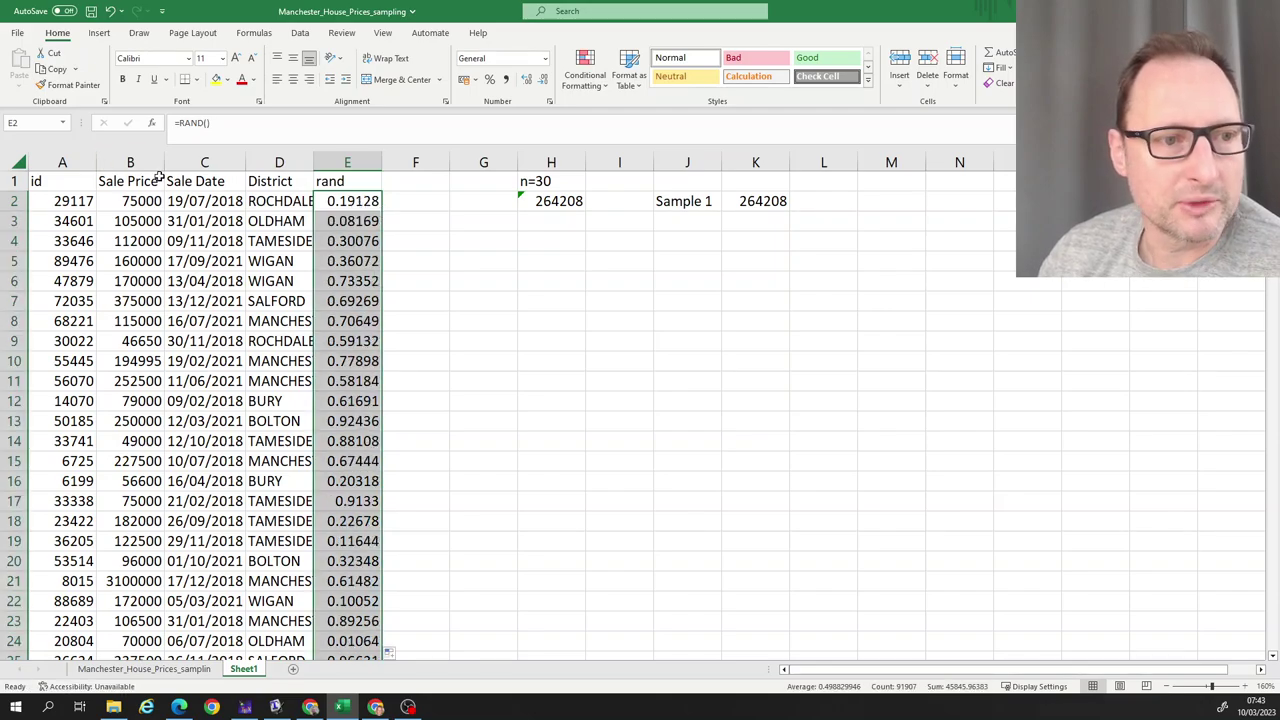
{"action": "left_click", "coordinate": [62, 160]}
{"action": "left_click", "coordinate": [342, 299]}
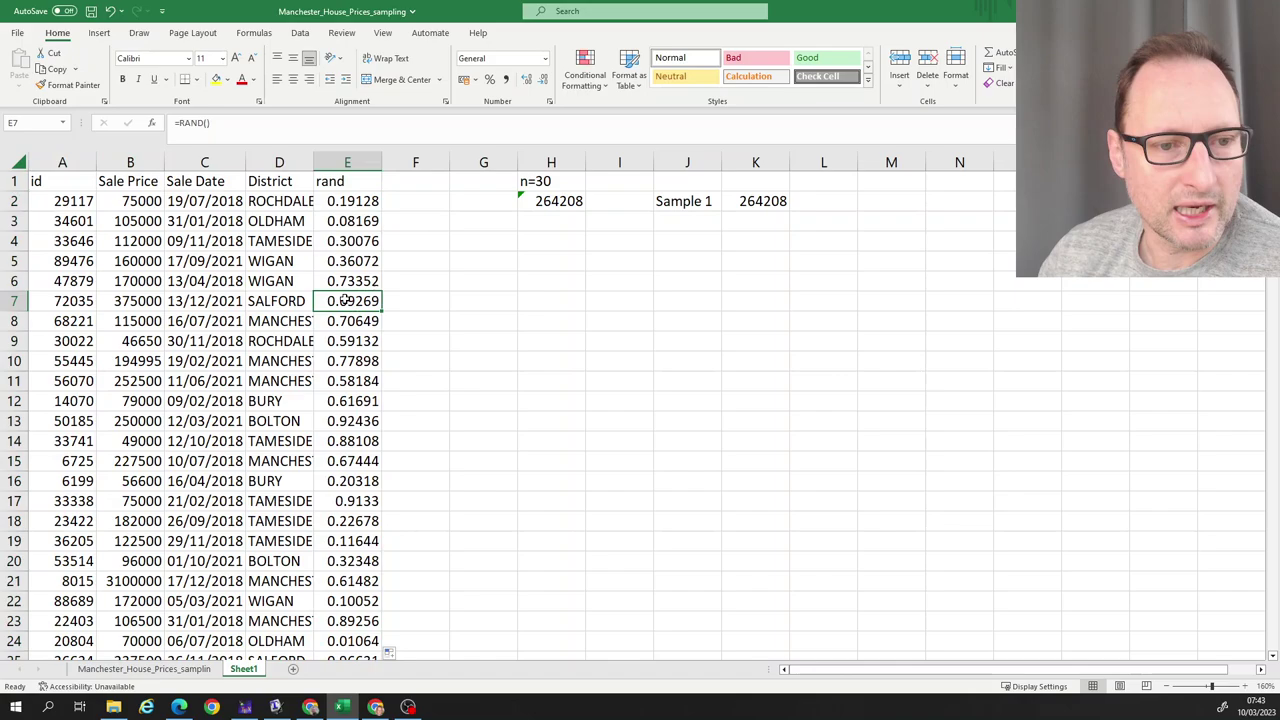
Re-sort columns A–E by rand, smallest to largest
{"action": "left_click_drag", "start_coordinate": [62, 162], "coordinate": [335, 160]}
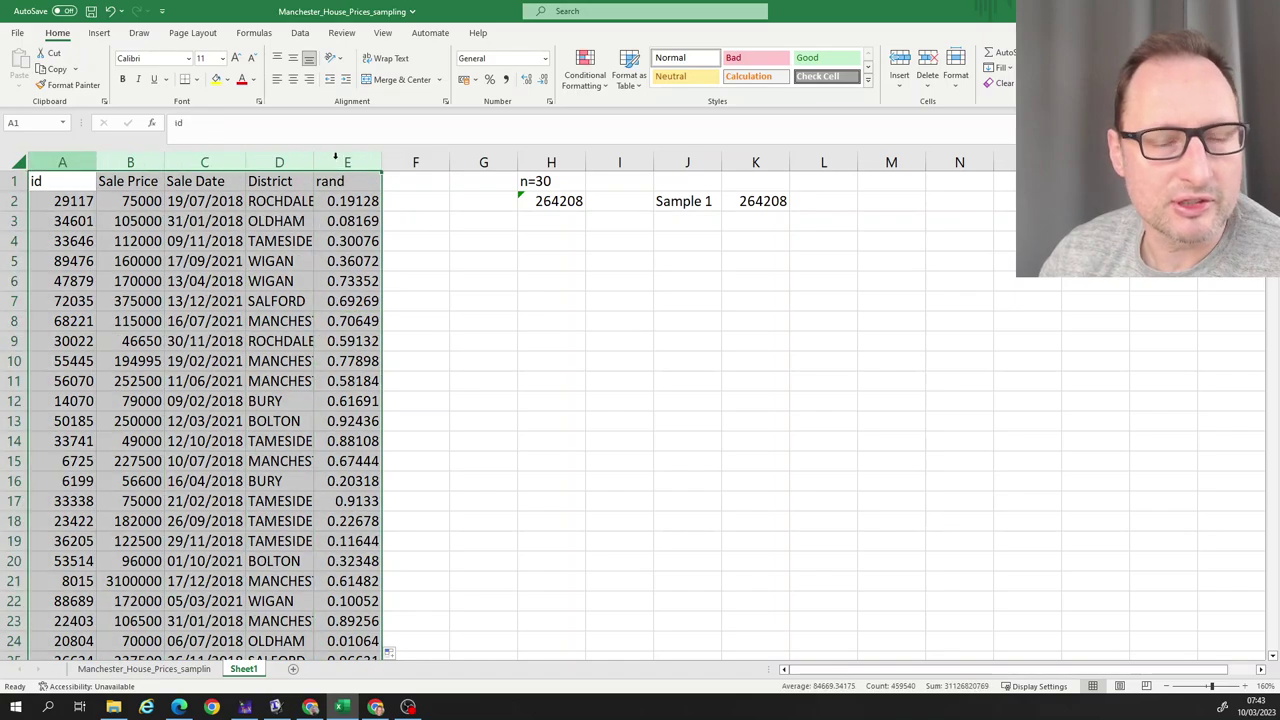
{"action": "left_click", "coordinate": [300, 33]}
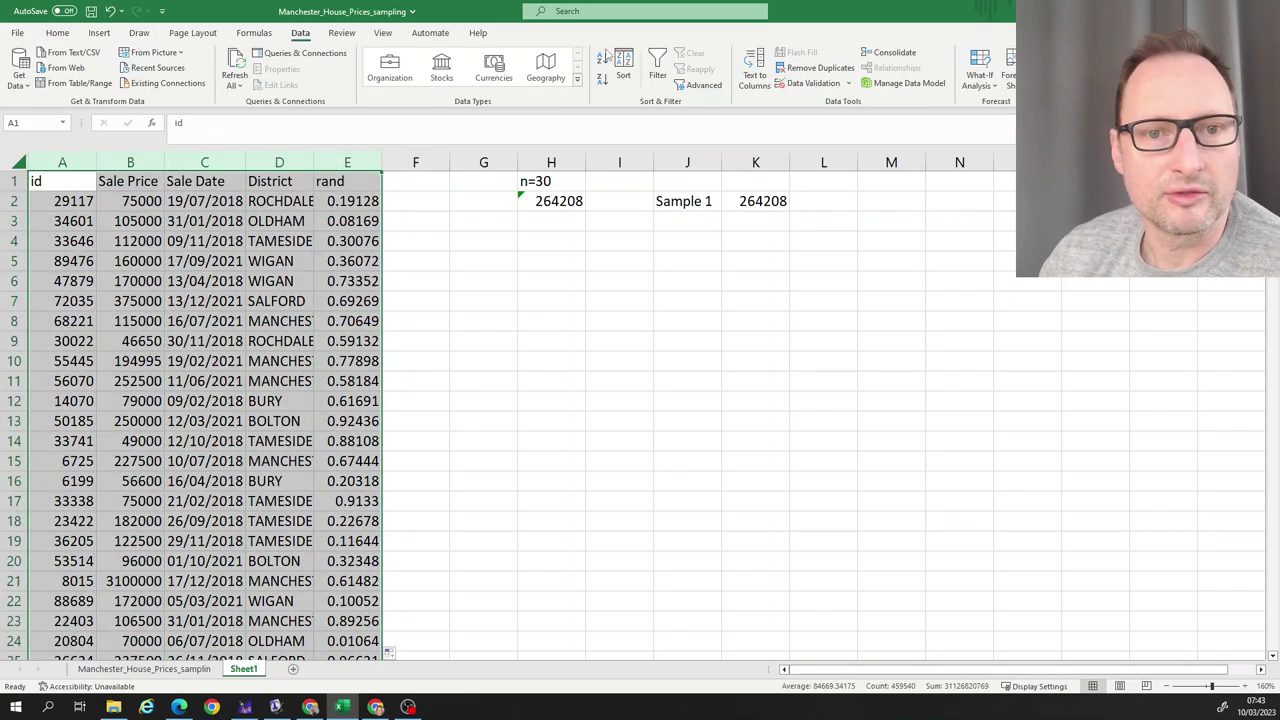
{"action": "left_click", "coordinate": [624, 78]}
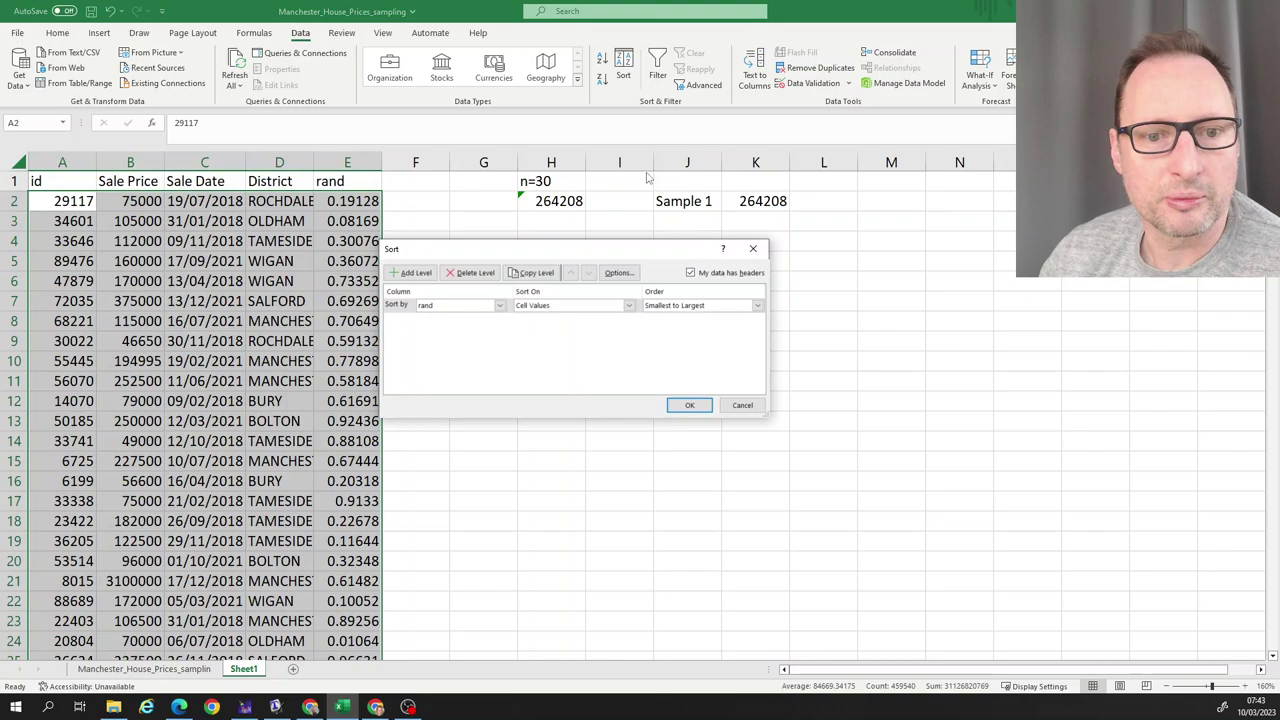
{"action": "left_click", "coordinate": [686, 404]}
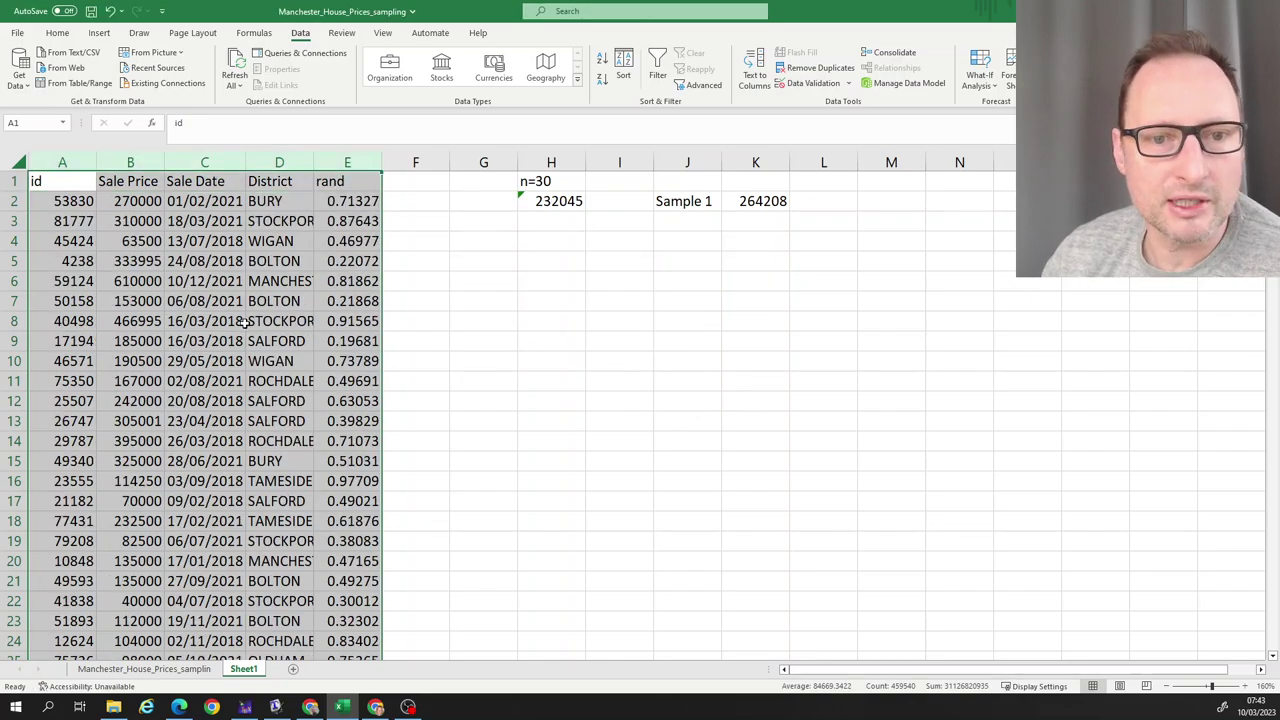
Confirm the new H2 average of 232045 and copy it
{"action": "left_click", "coordinate": [564, 201]}
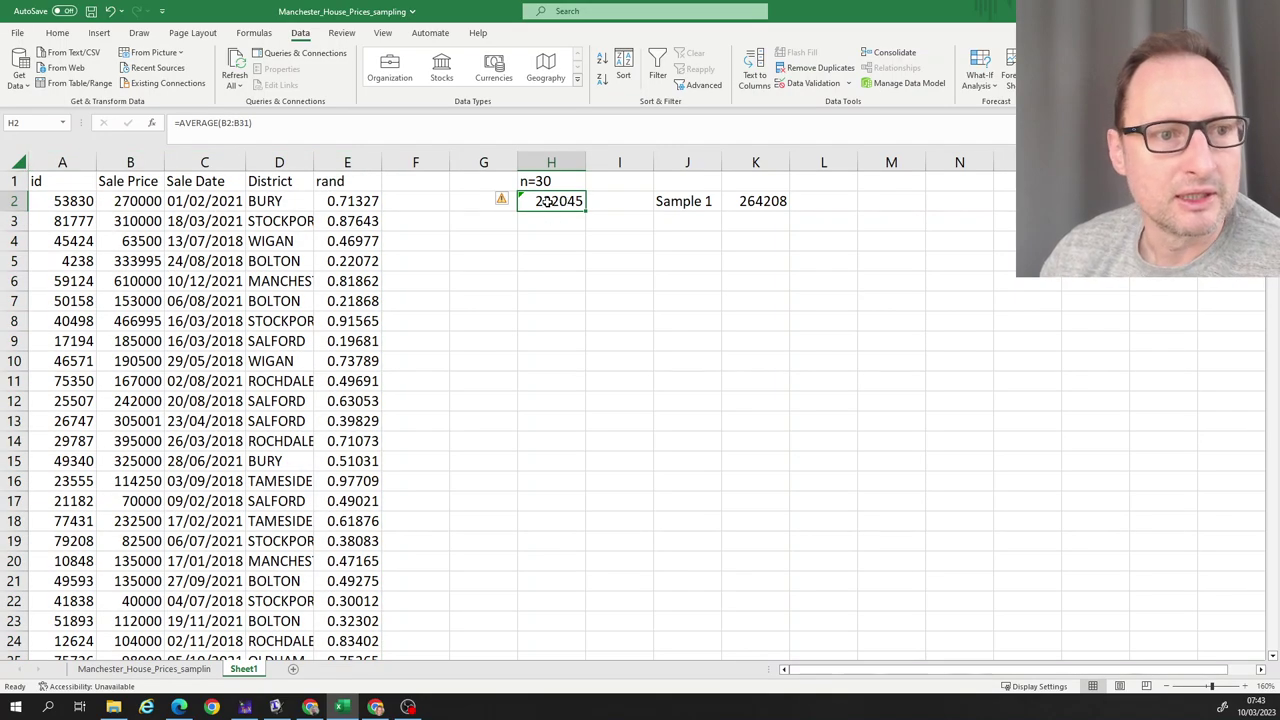
{"action": "double_click", "coordinate": [564, 201]}
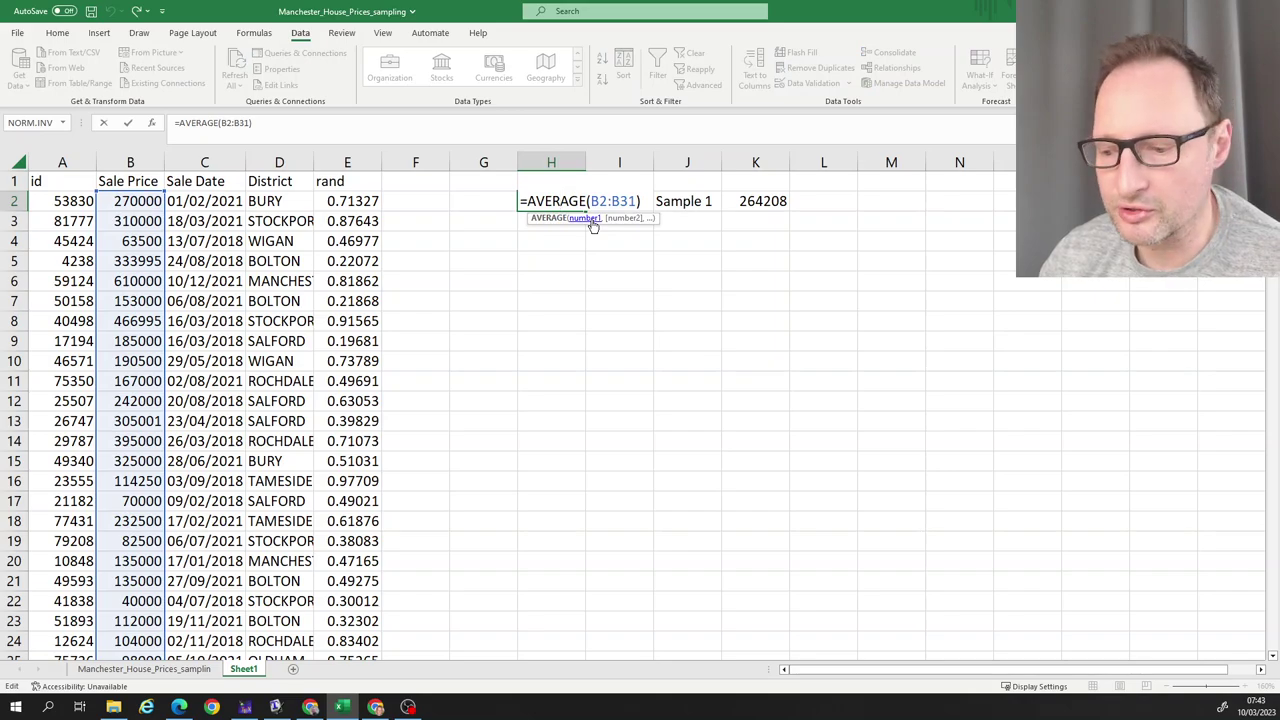
{"action": "key", "text": "ctrl+Return"}
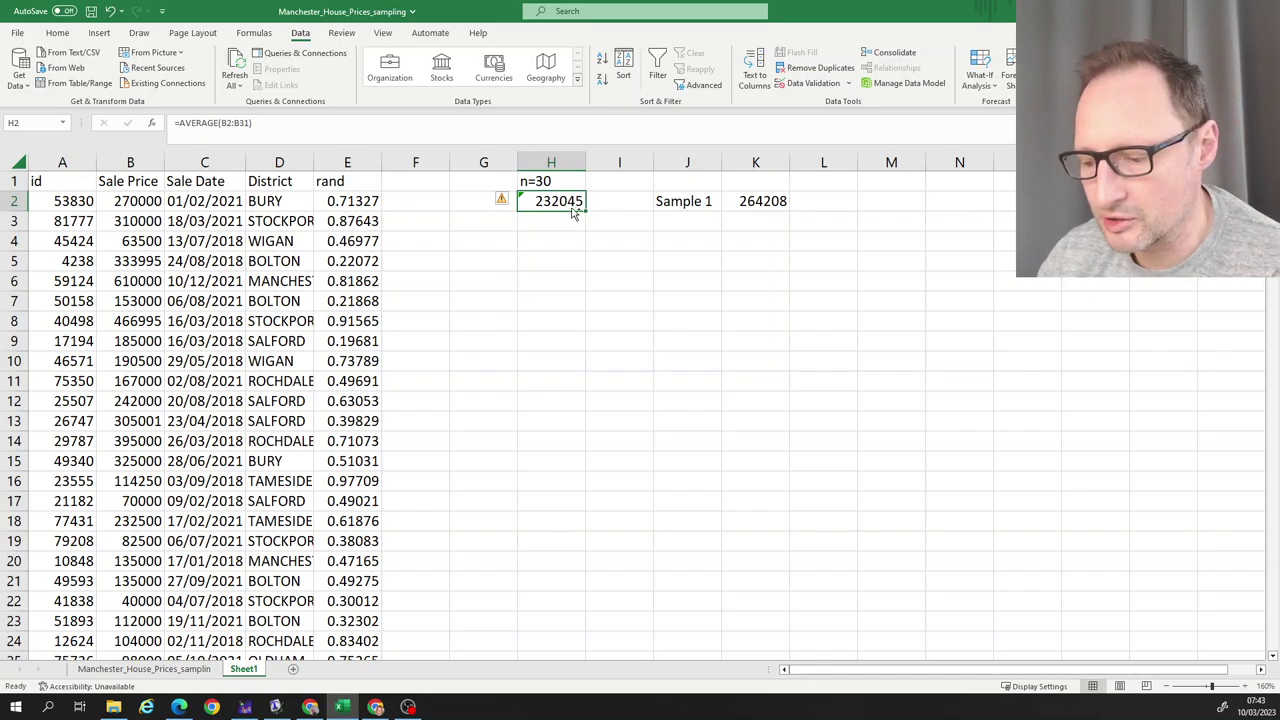
{"action": "key", "text": "ctrl+c"}
Paste the 232045 average into K3 as a fixed value
{"action": "left_click", "coordinate": [762, 219]}
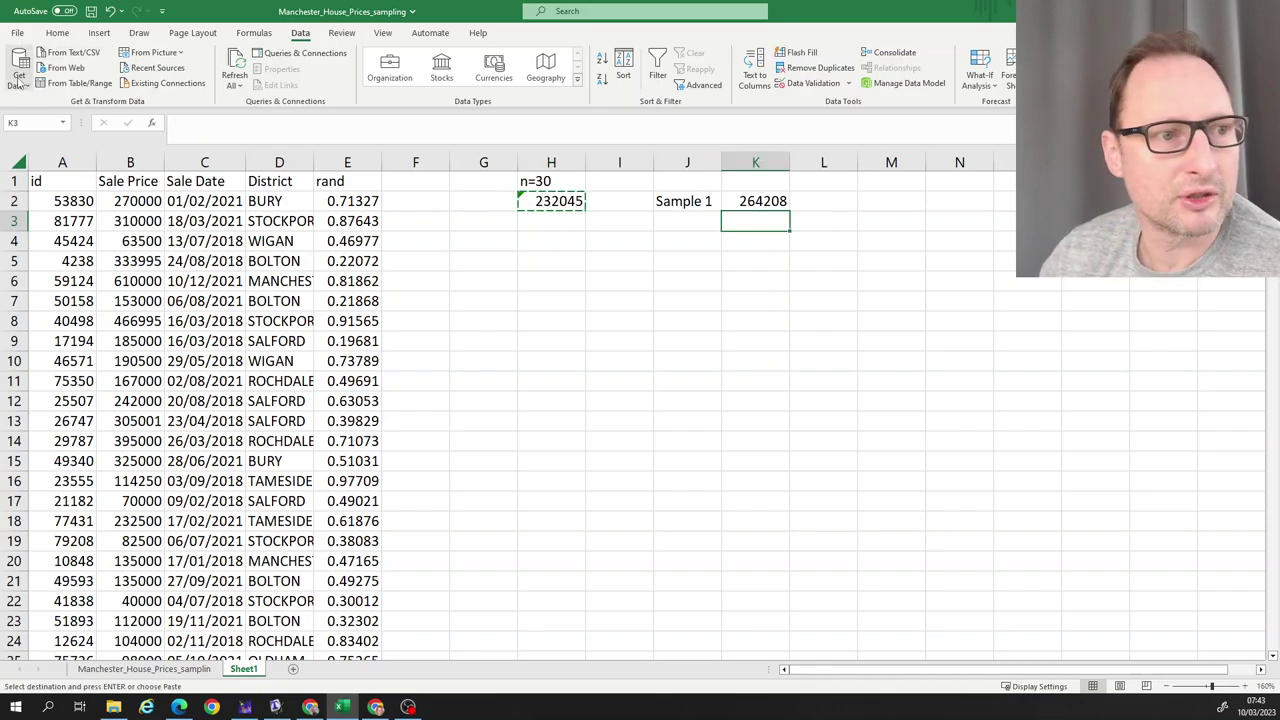
{"action": "left_click", "coordinate": [57, 32]}
{"action": "left_click", "coordinate": [18, 87]}
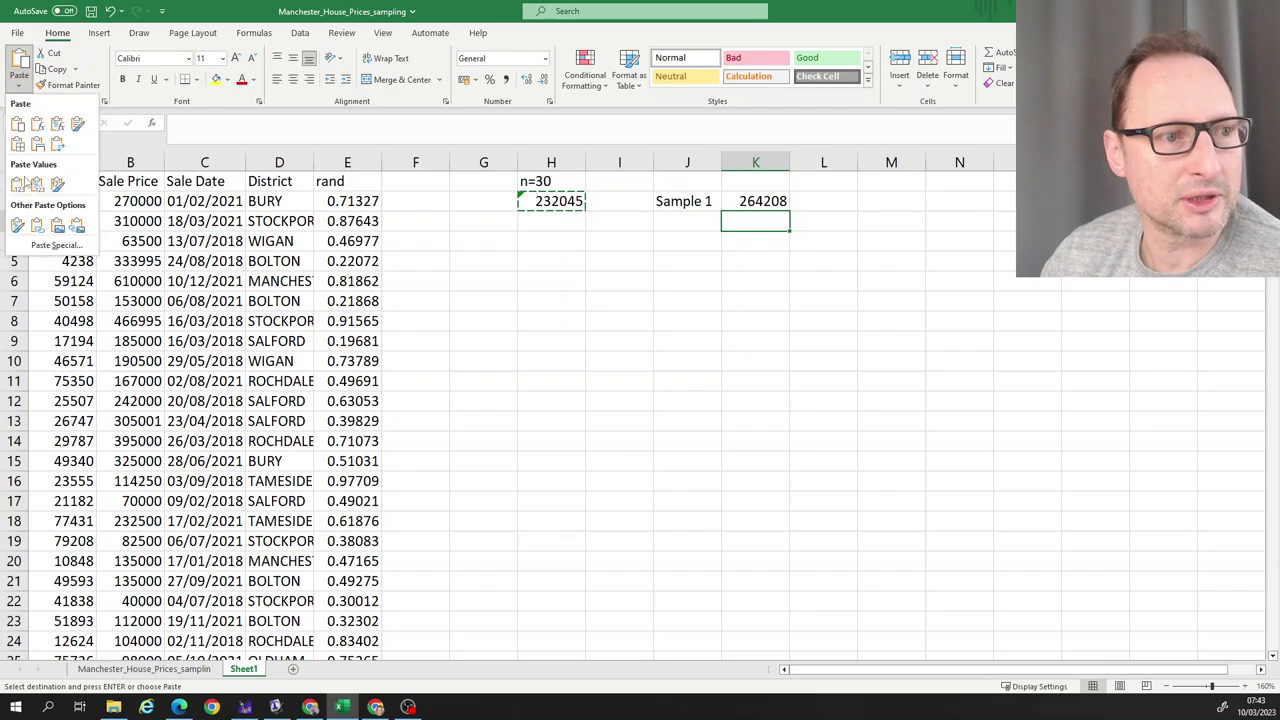
{"action": "left_click", "coordinate": [19, 182]}
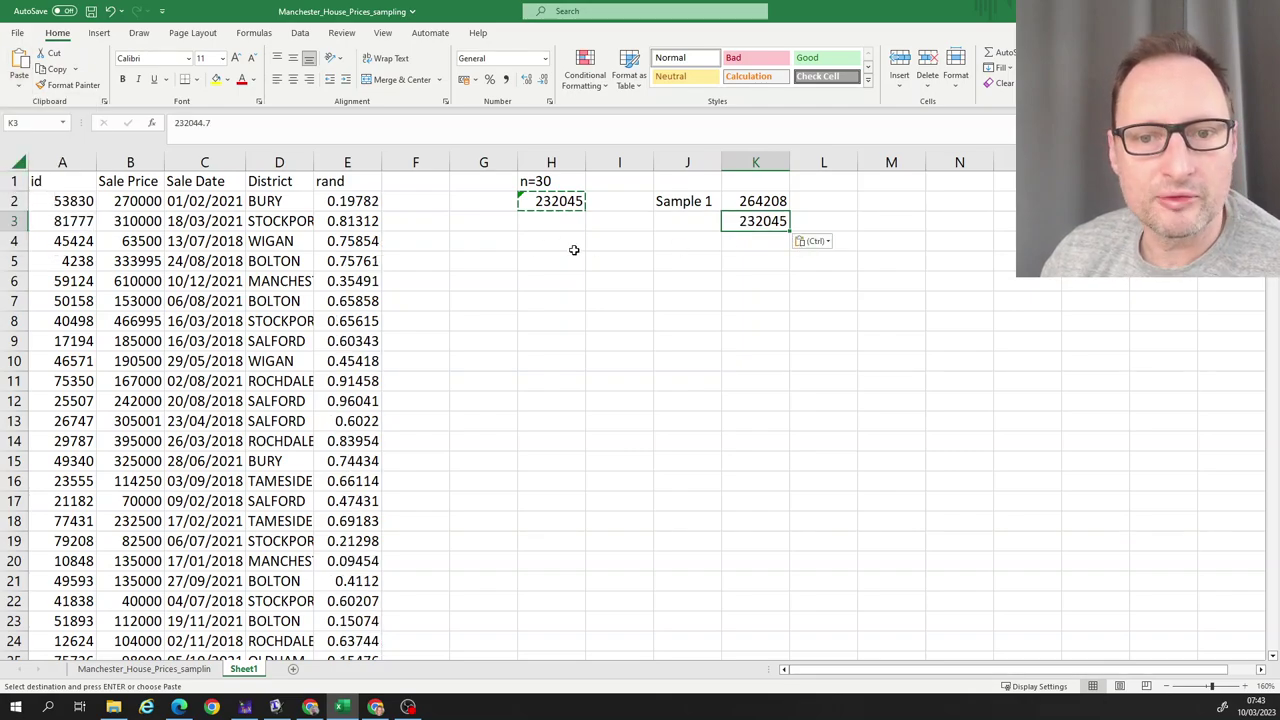
{"action": "left_click", "coordinate": [361, 222]}
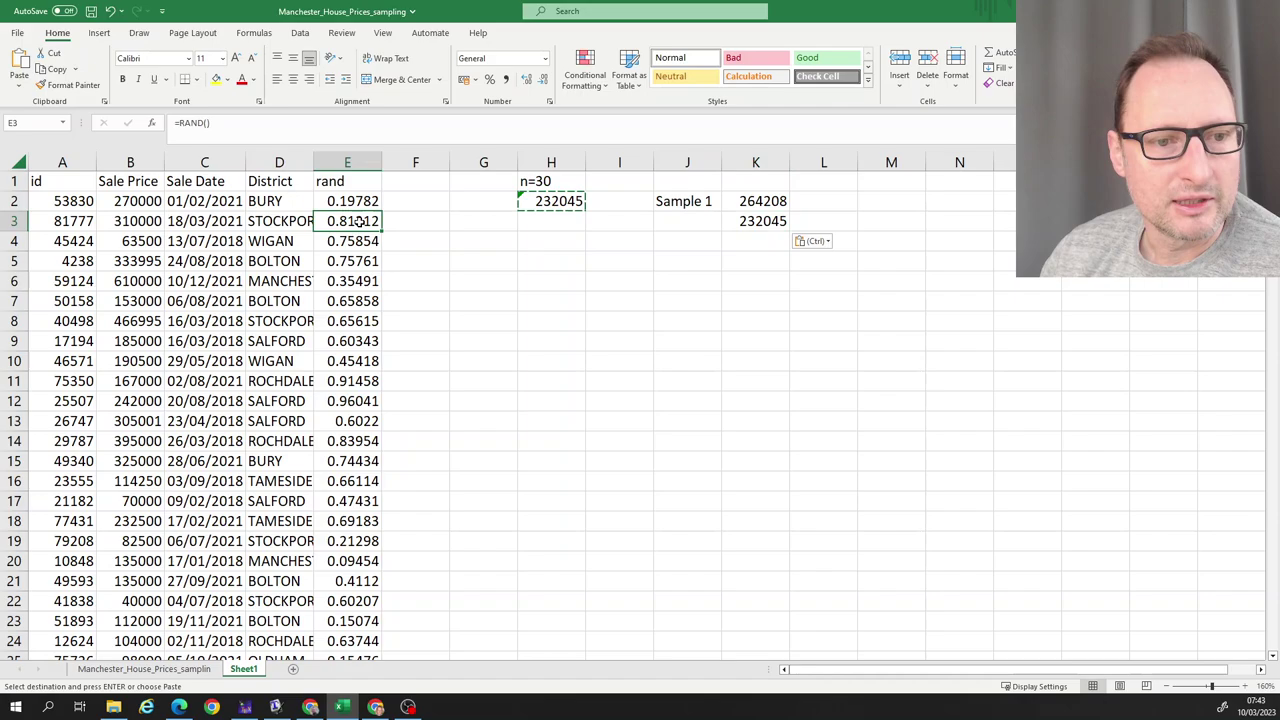
{"action": "left_click", "coordinate": [351, 346]}
{"action": "left_click", "coordinate": [342, 436]}
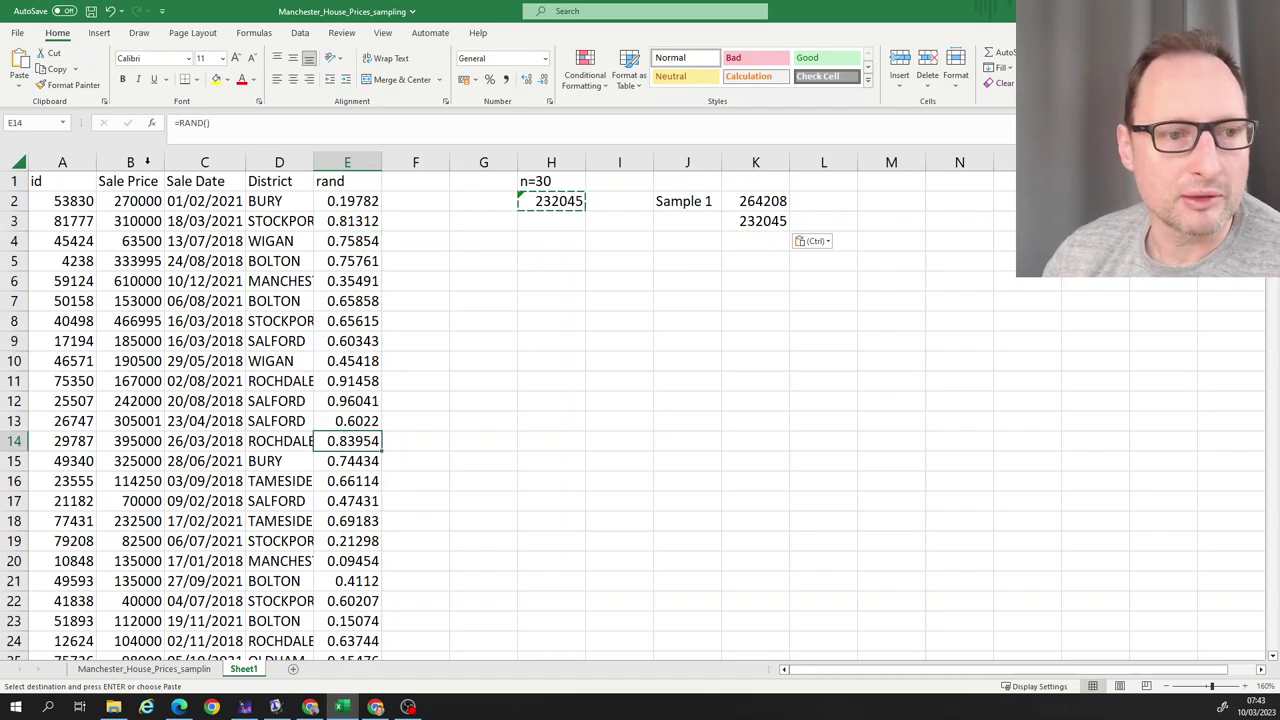
Re-sort columns A–E by rand and copy the new H2 average
{"action": "left_click_drag", "start_coordinate": [66, 161], "coordinate": [350, 161]}
{"action": "left_click", "coordinate": [300, 32]}
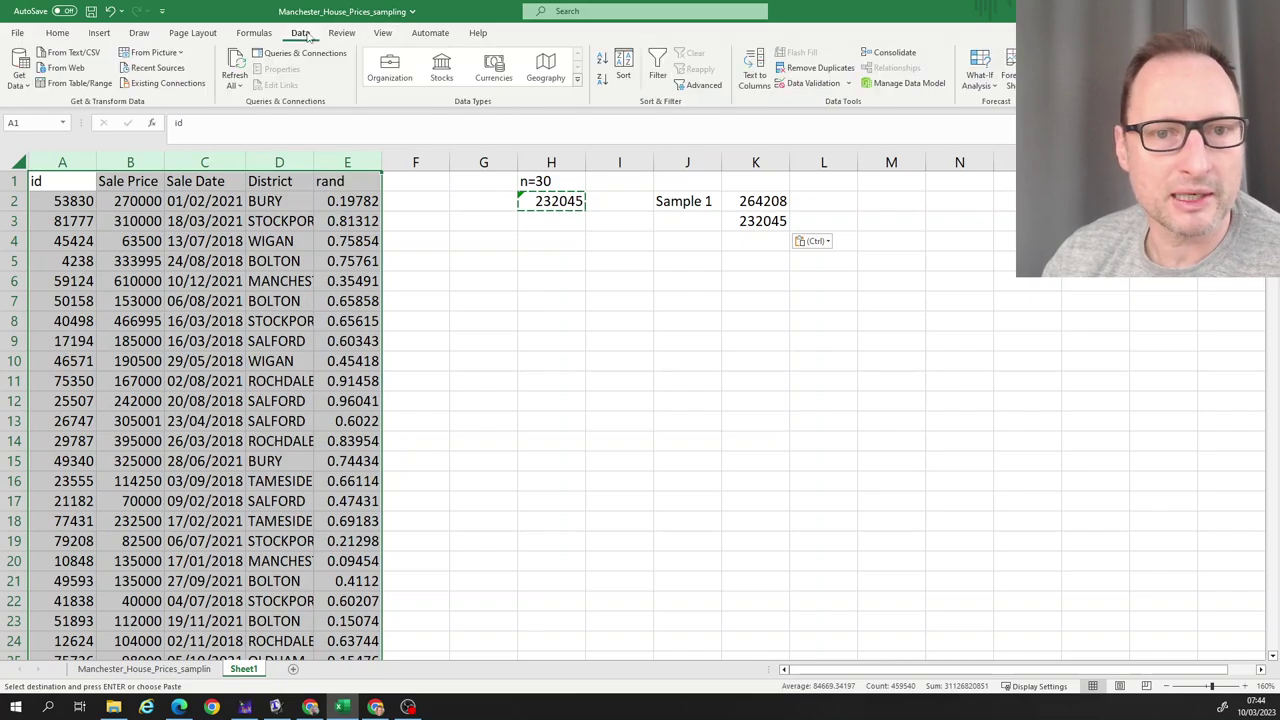
{"action": "left_click", "coordinate": [623, 65]}
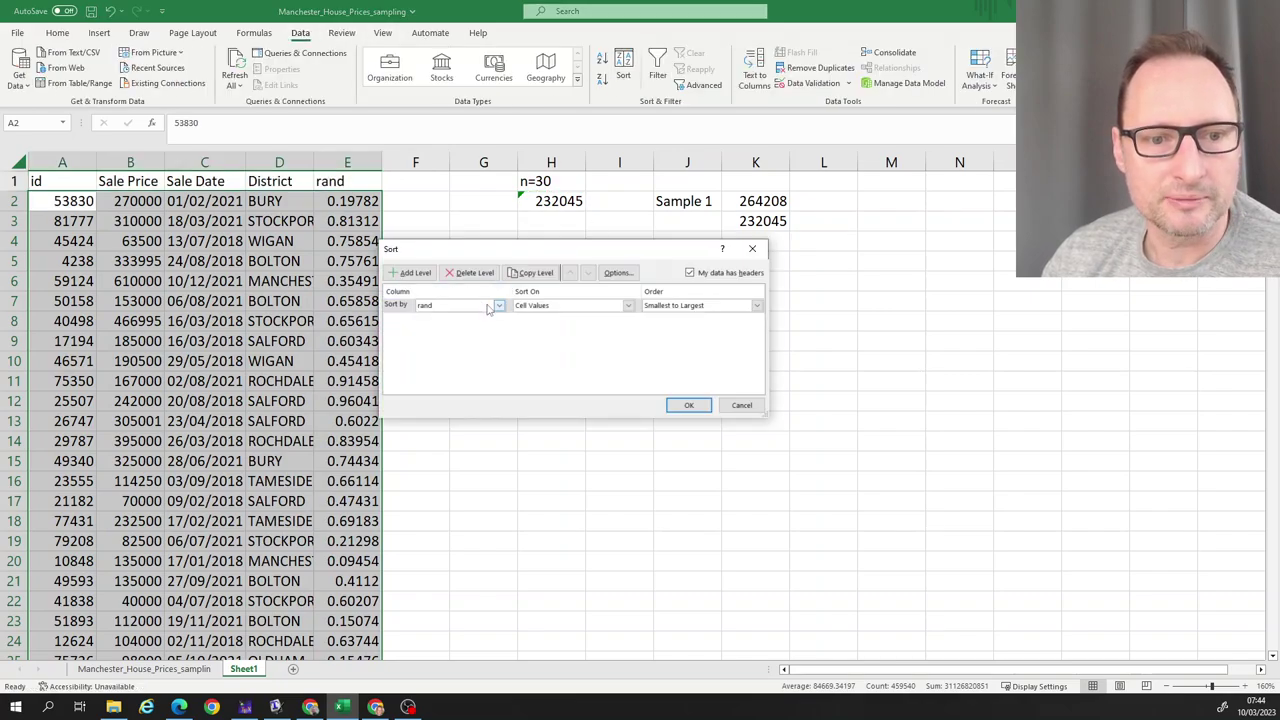
{"action": "left_click", "coordinate": [688, 406]}
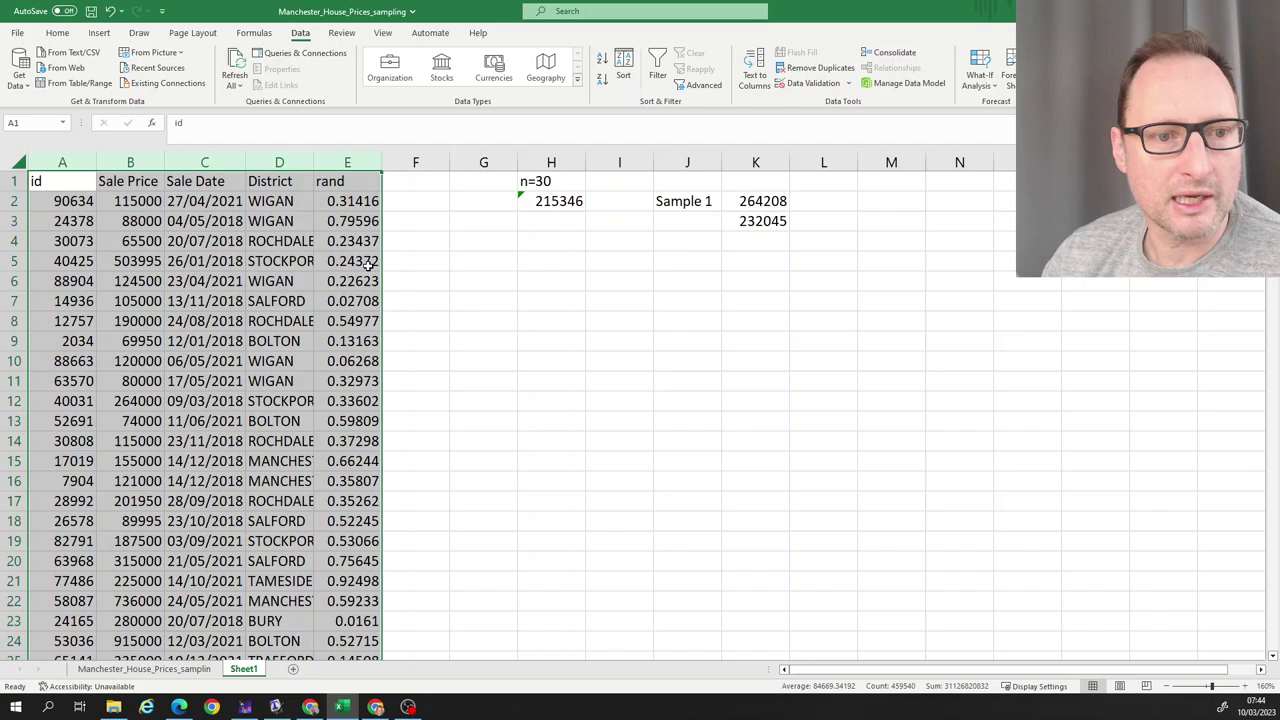
{"action": "left_click", "coordinate": [551, 201]}
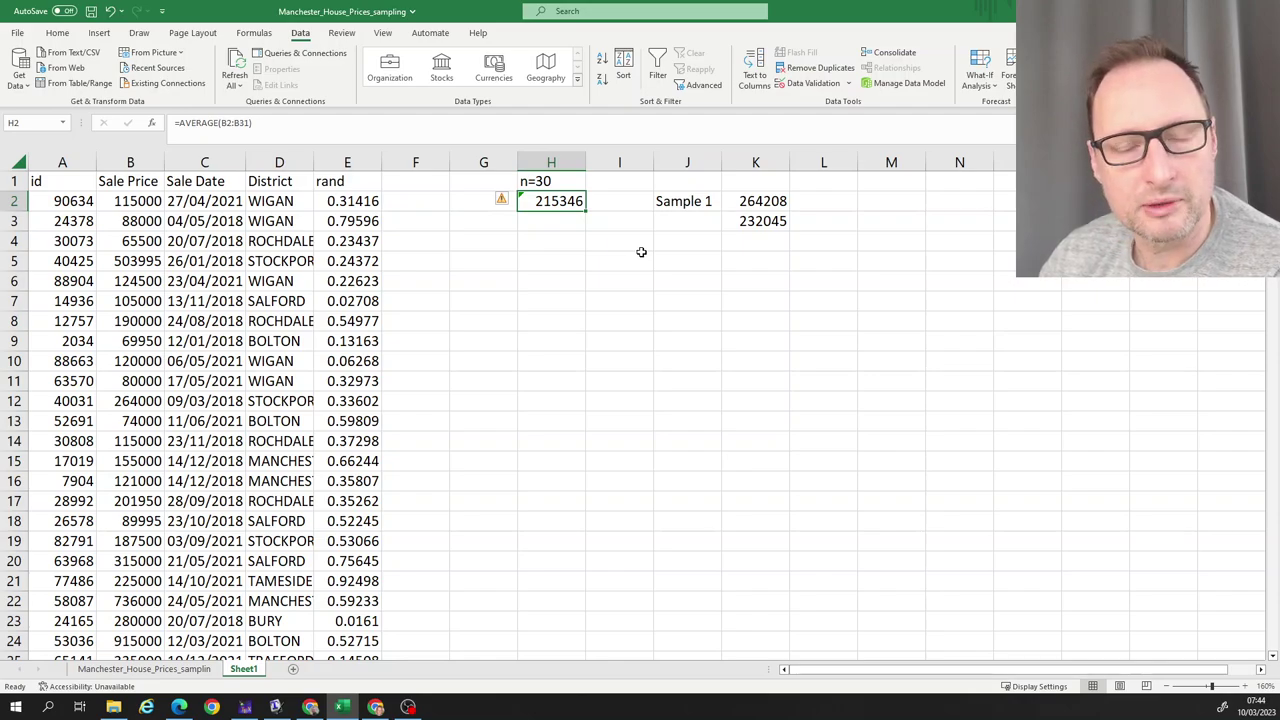
{"action": "key", "text": "ctrl+c"}
Paste the 215346 average into K4 as a value and reselect columns A–E
{"action": "left_click", "coordinate": [755, 241]}
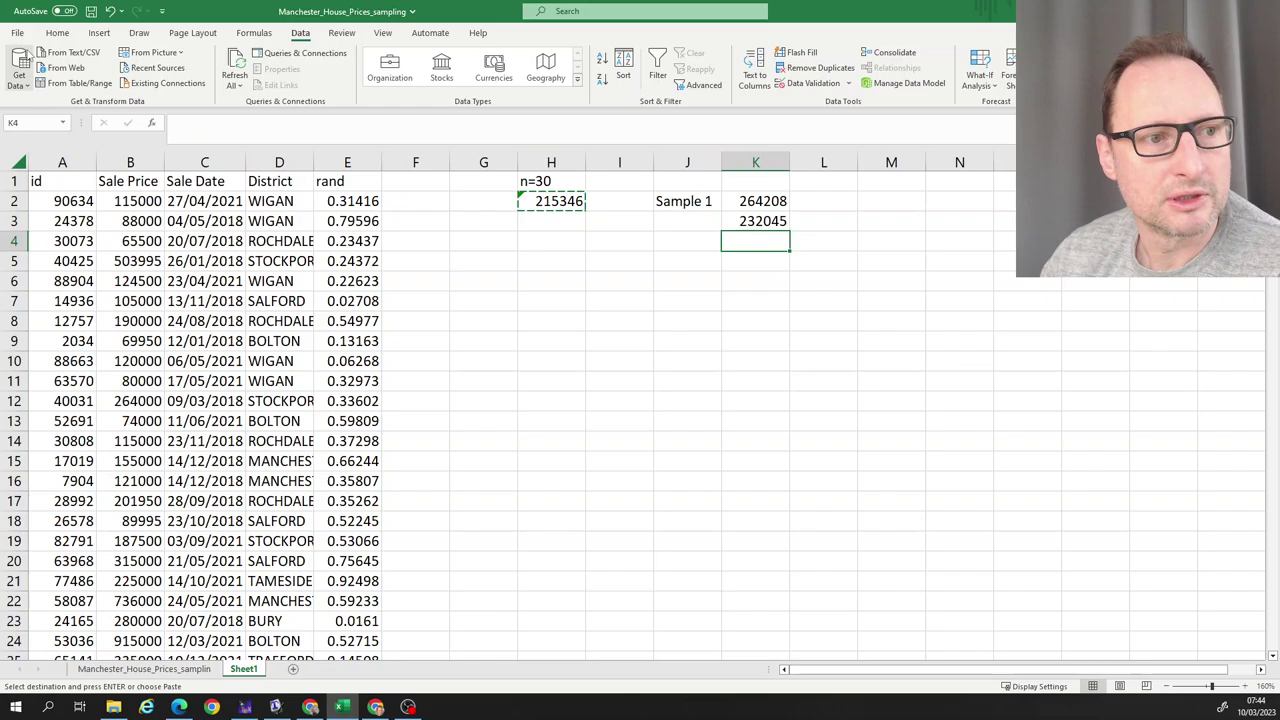
{"action": "left_click", "coordinate": [55, 33]}
{"action": "left_click", "coordinate": [19, 92]}
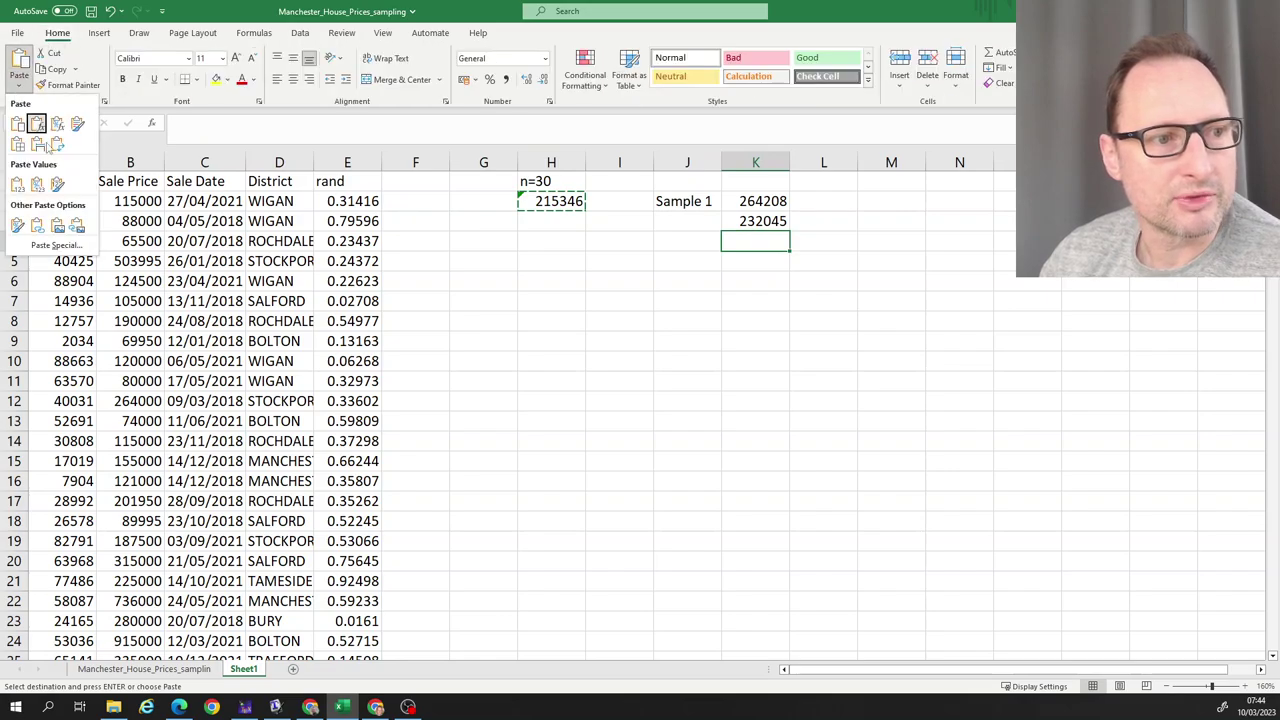
{"action": "left_click", "coordinate": [18, 188]}
{"action": "left_click", "coordinate": [737, 362]}
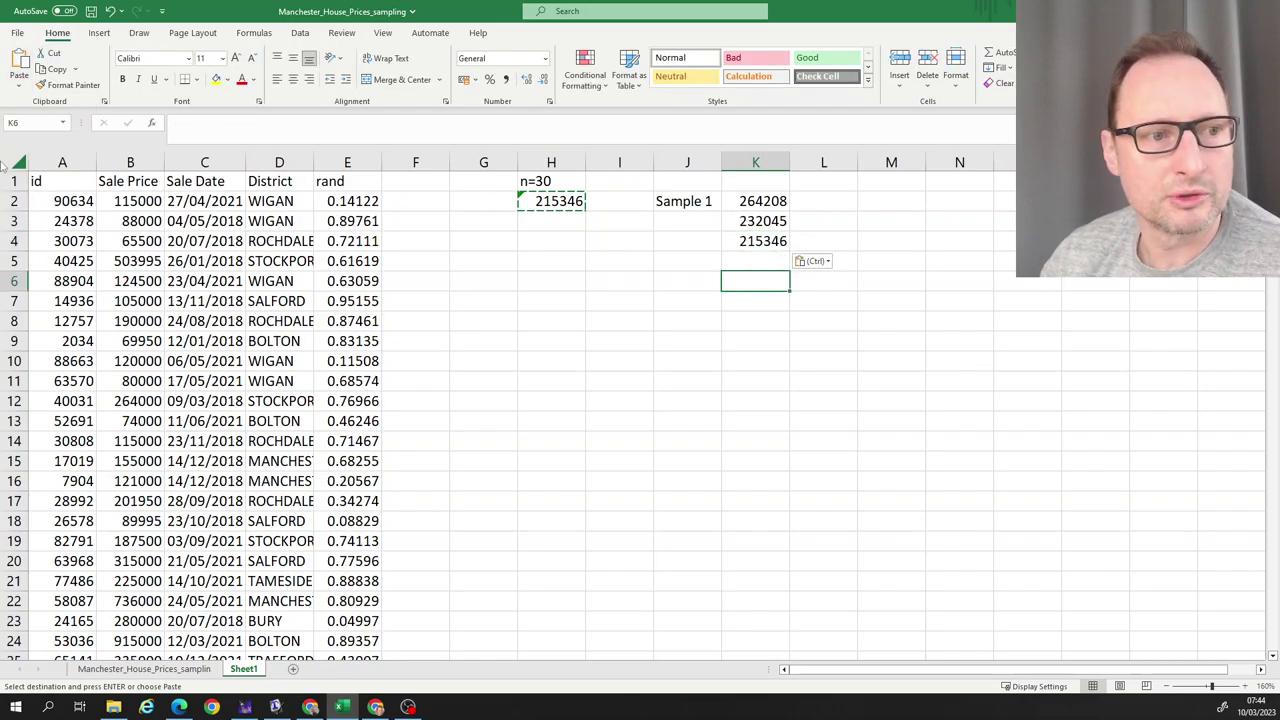
{"action": "left_click", "coordinate": [43, 163]}
{"action": "left_click_drag", "start_coordinate": [43, 163], "coordinate": [347, 163]}
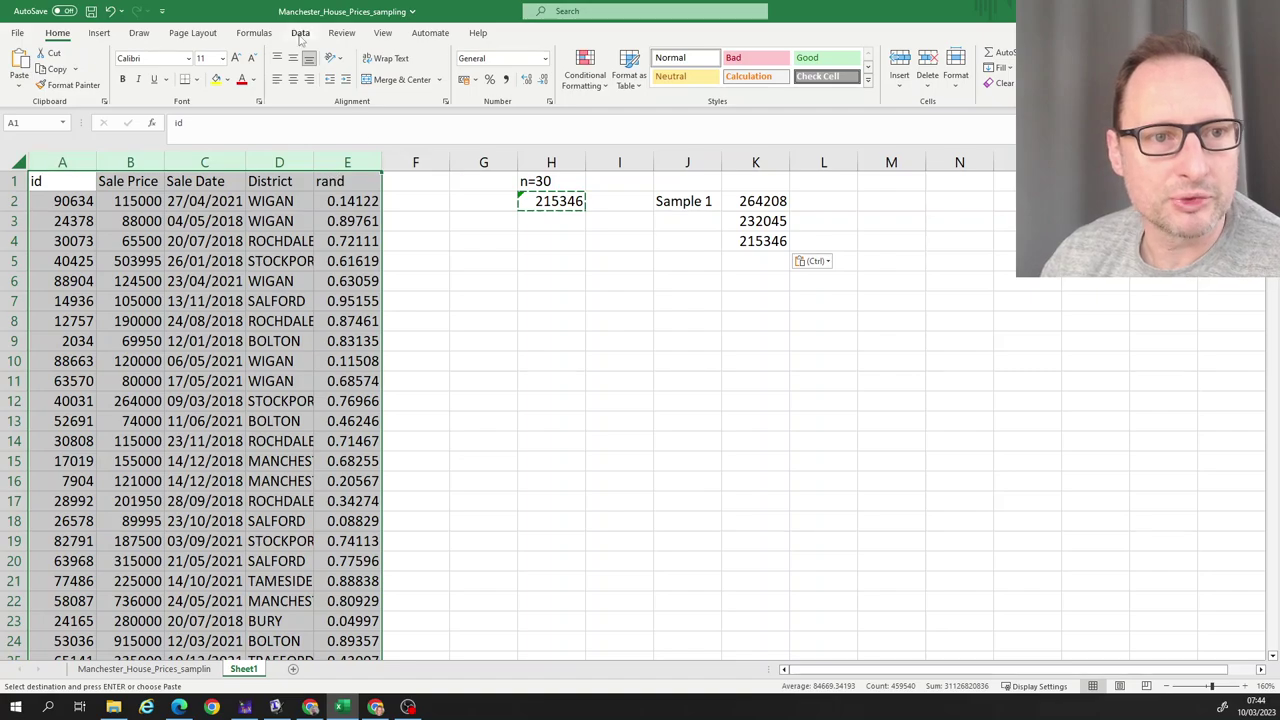
Re-sort the A:E rows by the rand column to draw a fresh random sample
{"action": "left_click", "coordinate": [300, 33]}
{"action": "left_click", "coordinate": [617, 76]}
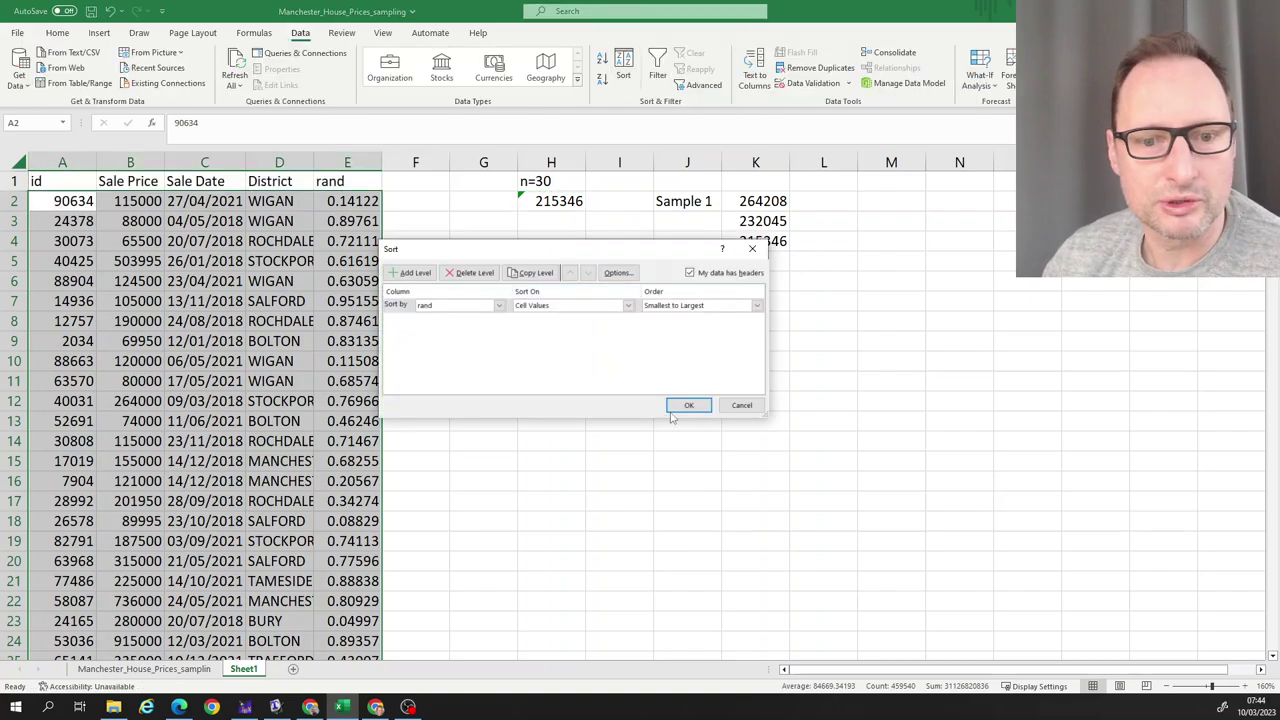
{"action": "left_click", "coordinate": [684, 404]}
Copy H2's new 208531 average and paste it as a value only into K5
{"action": "left_click", "coordinate": [558, 200]}
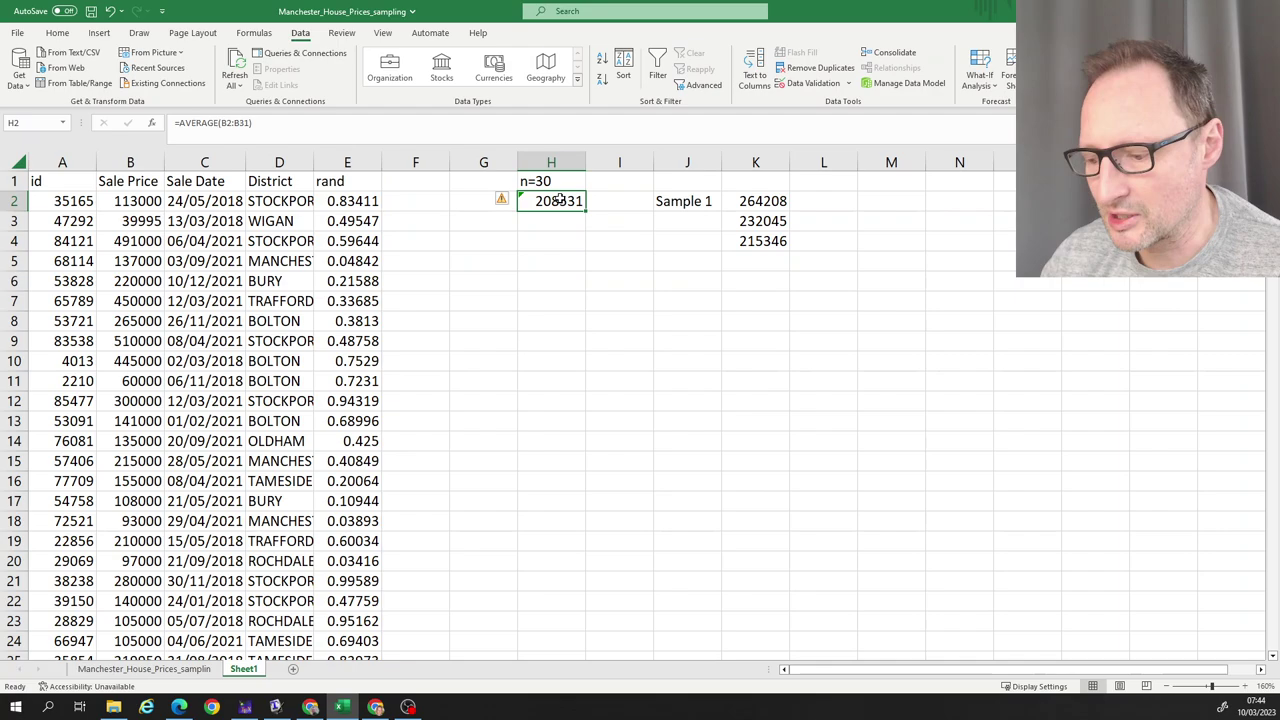
{"action": "key", "text": "ctrl+c"}
{"action": "left_click", "coordinate": [780, 258]}
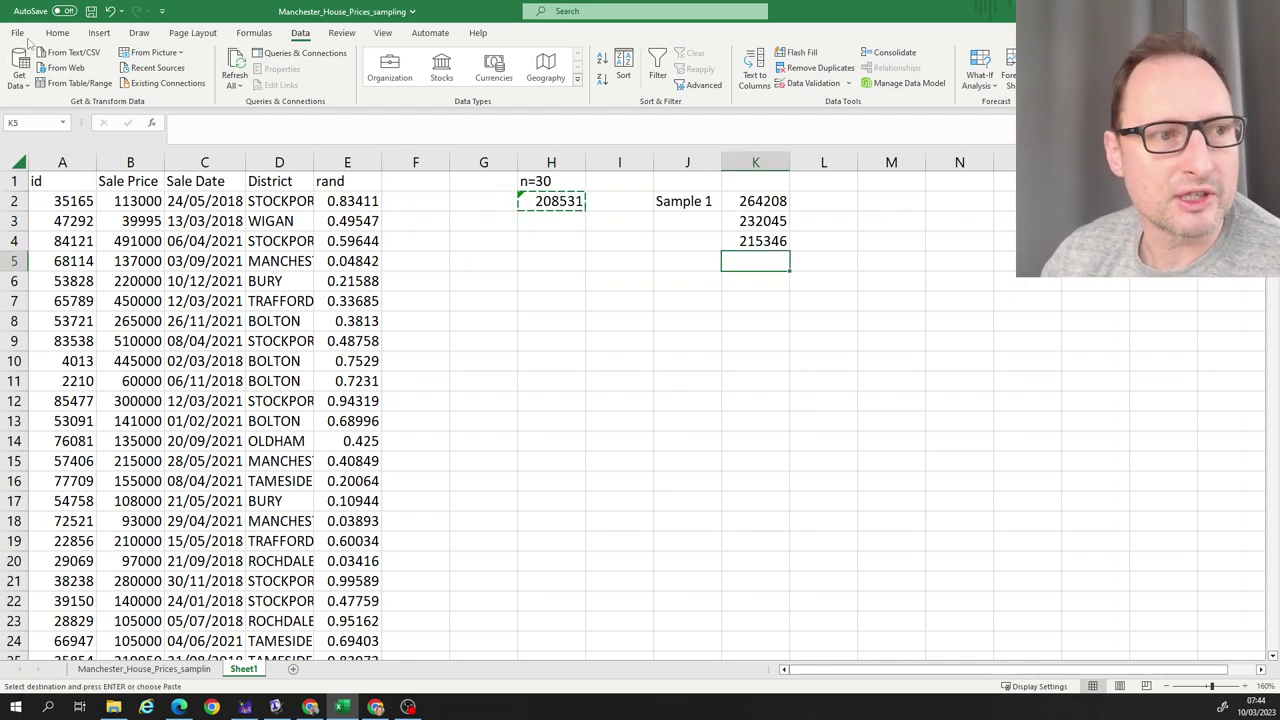
{"action": "left_click", "coordinate": [57, 32]}
{"action": "left_click", "coordinate": [19, 86]}
{"action": "left_click", "coordinate": [22, 183]}
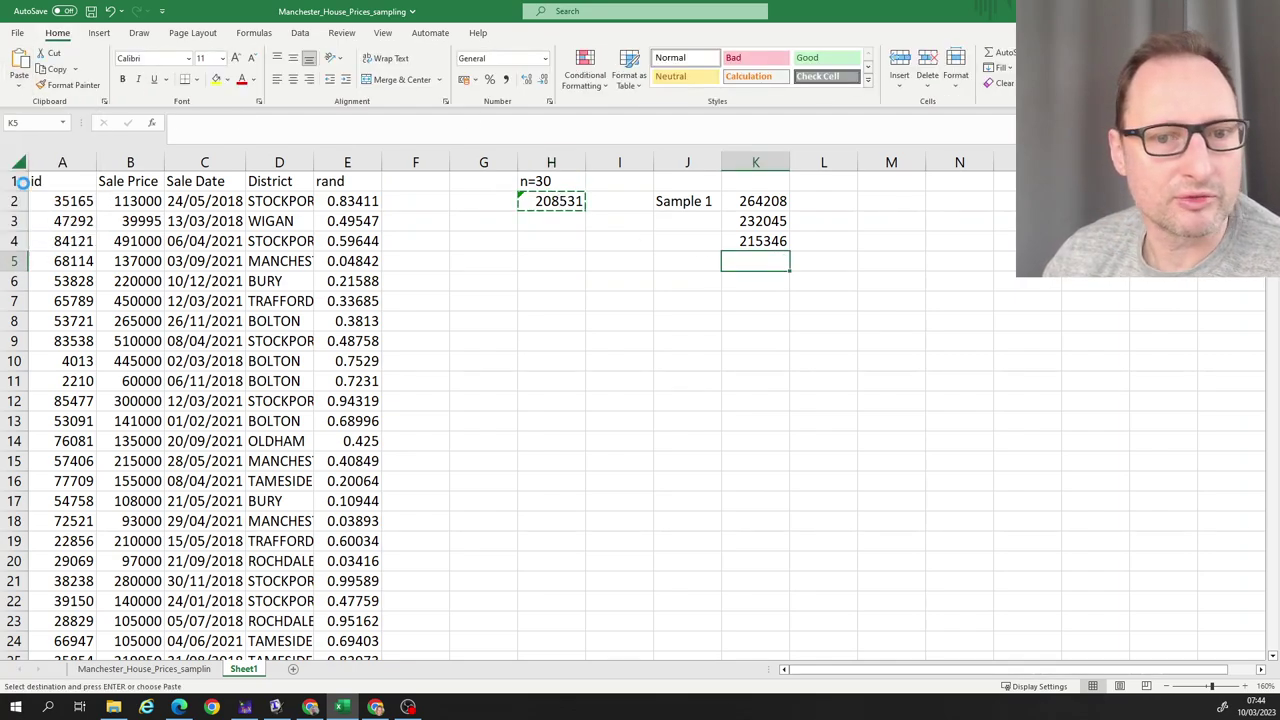